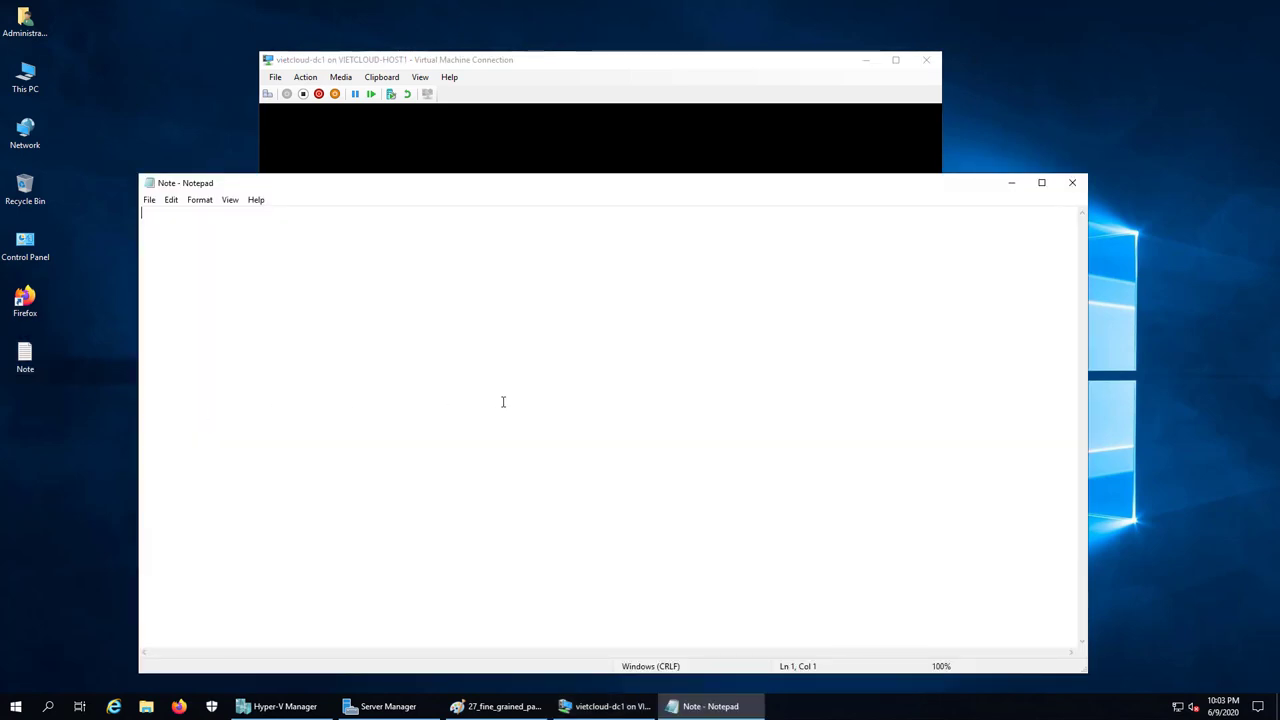
Write '1. Tao OU, user account, group.' in the Notepad note, then bring the domain controller VM forward
text(1. Tao OU, user account, group.)
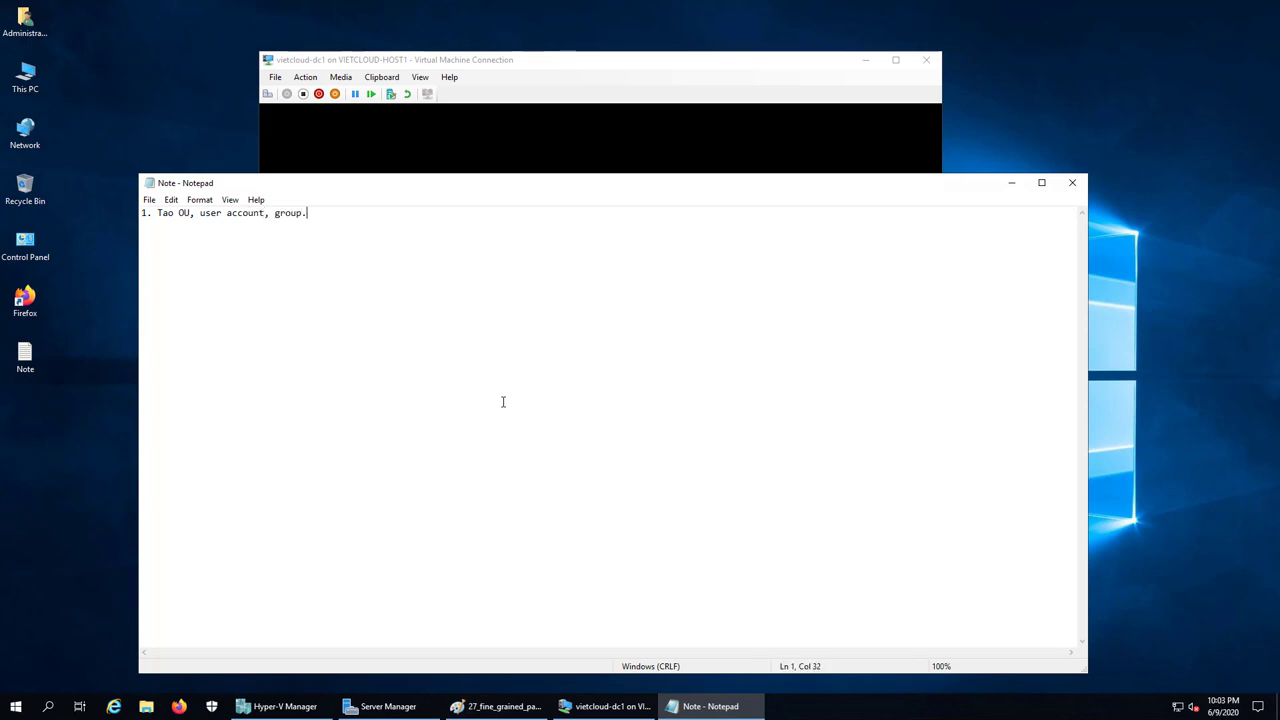
key(Return)
key(Return)
click(643, 70)
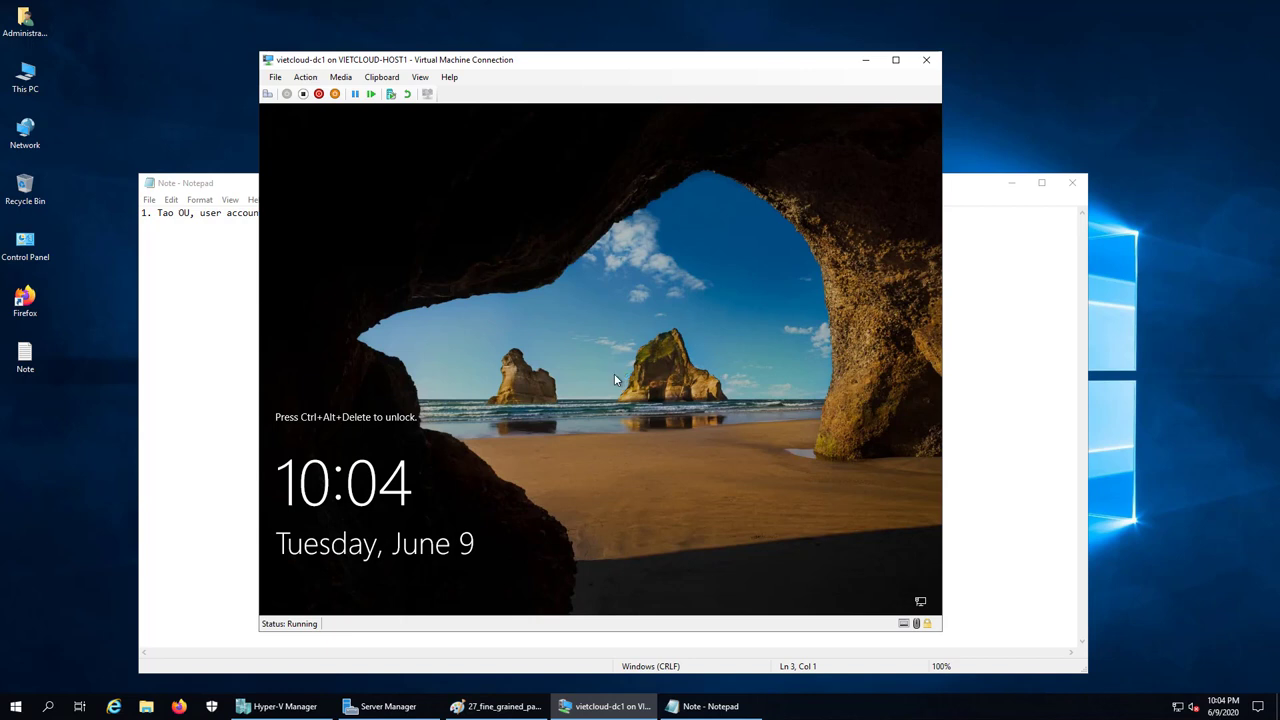
Unlock vietcloud-dc1 and sign in with the domain Administrator password
click(267, 93)
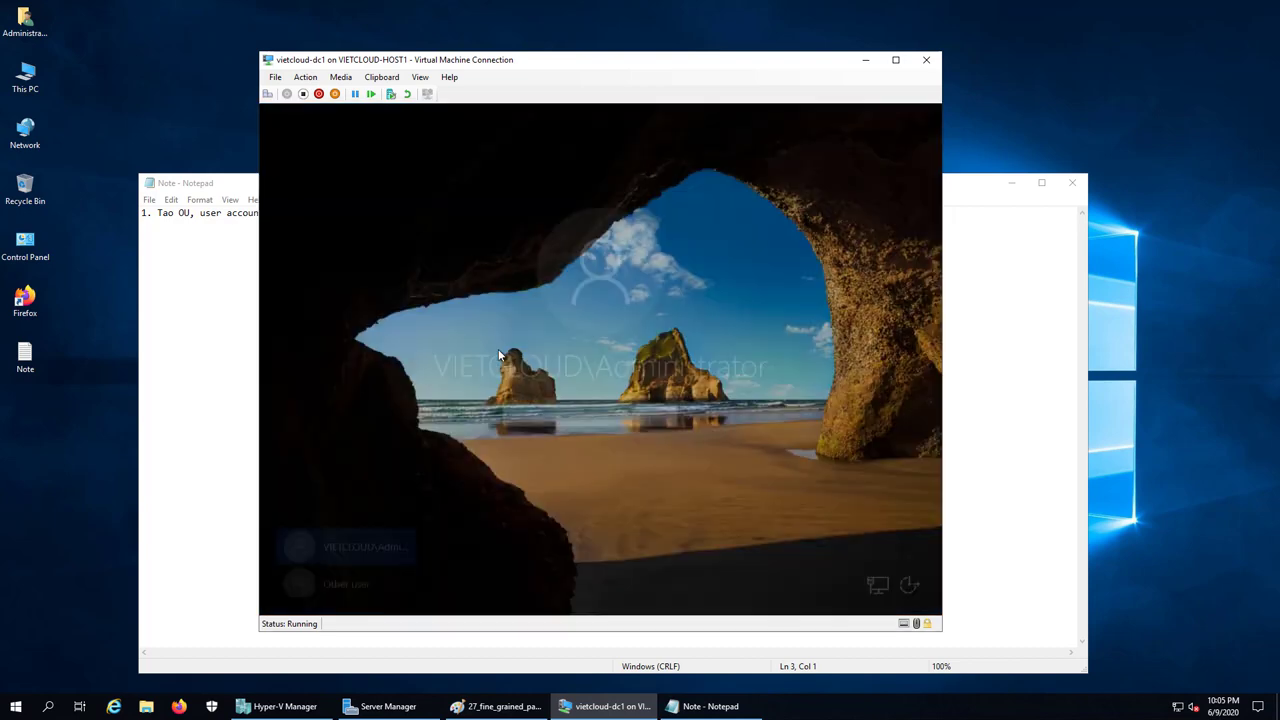
text(P@ssword123)
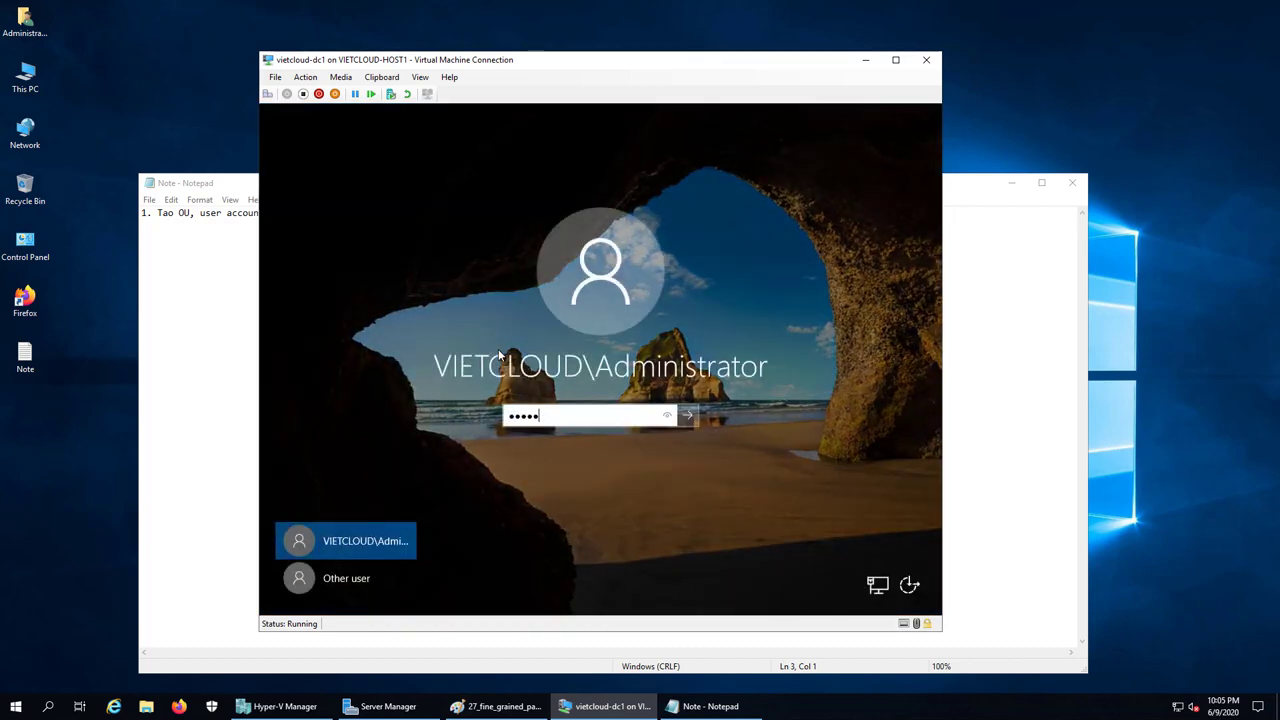
key(Return)
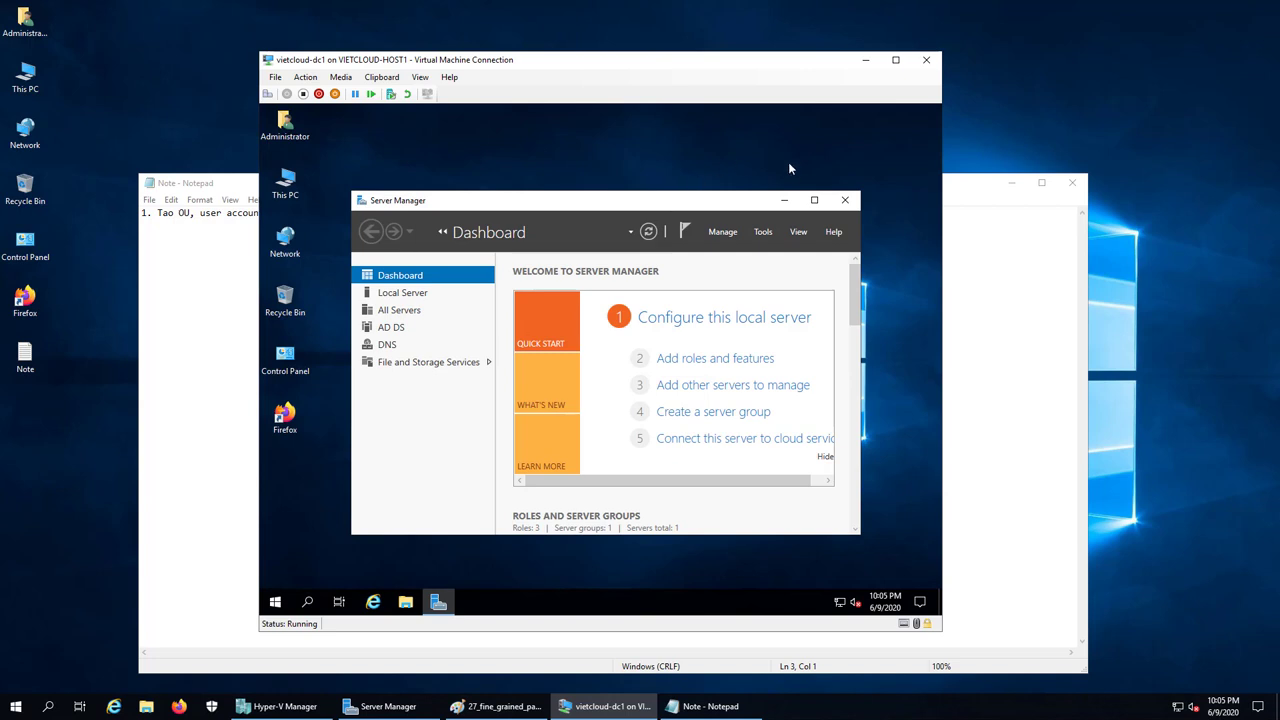
Launch Group Policy Management and show the Default Domain Policy's Settings report
click(815, 201)
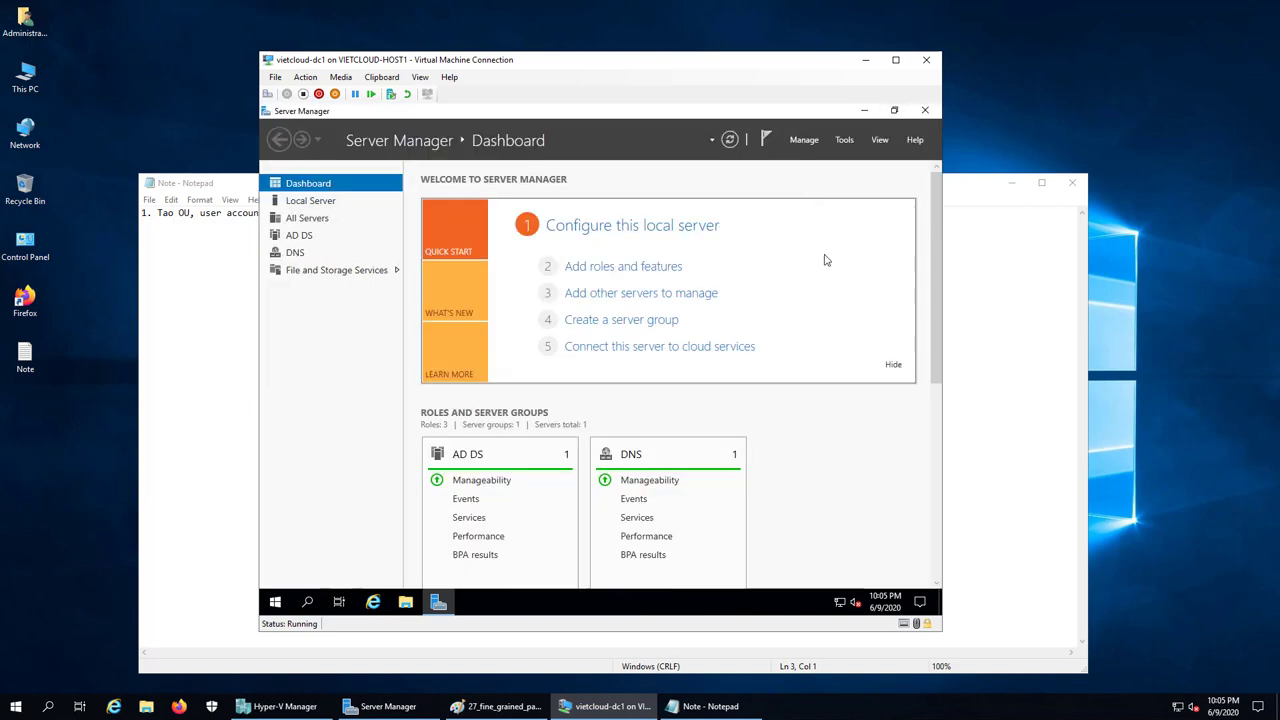
click(849, 143)
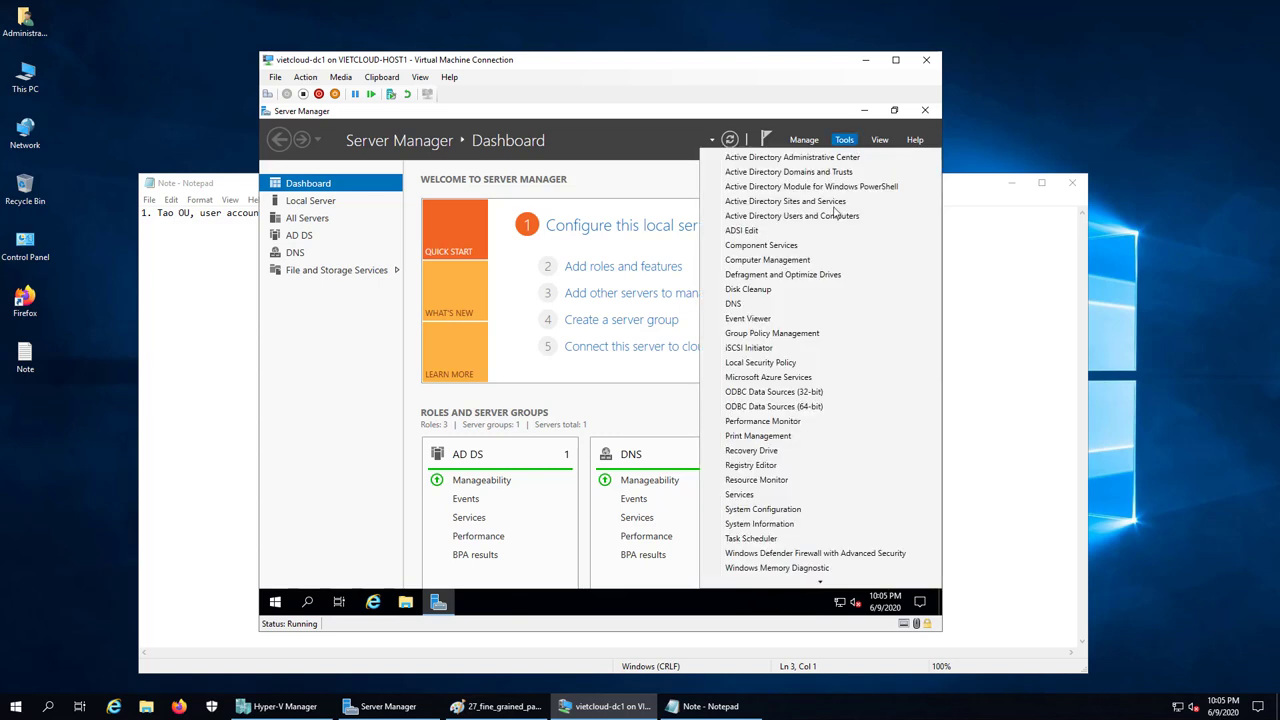
click(801, 338)
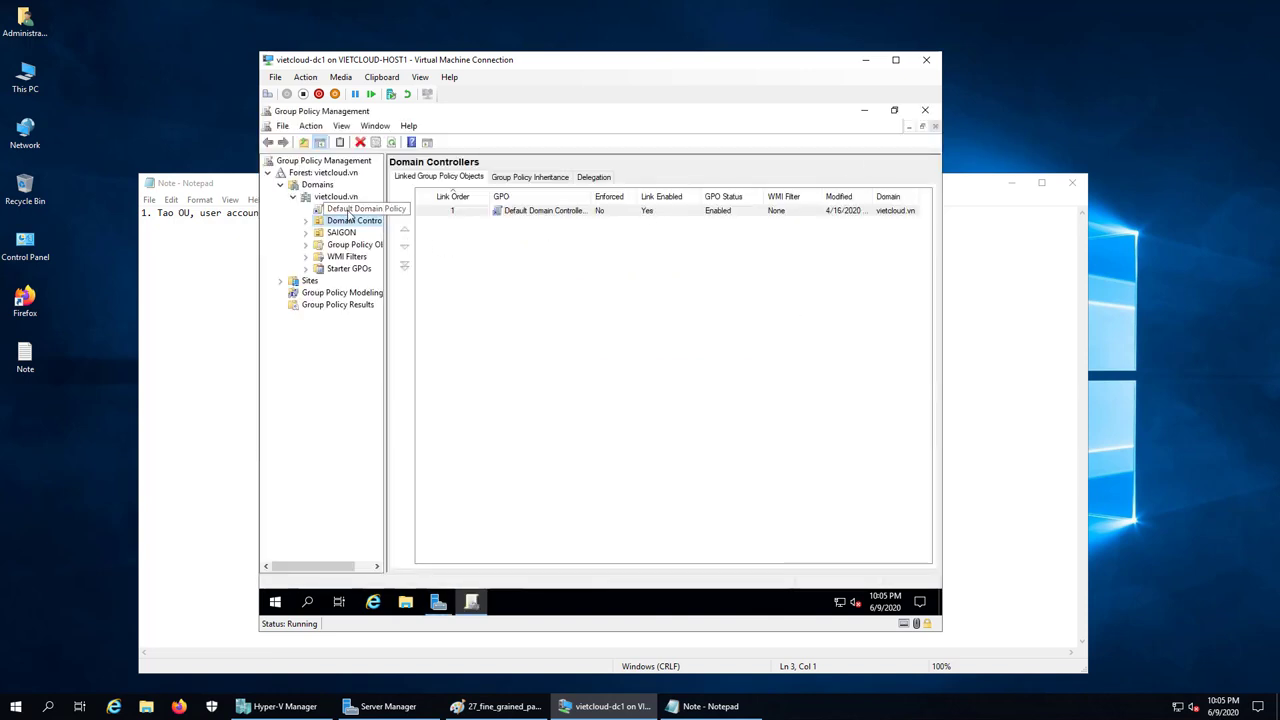
click(316, 208)
click(690, 377)
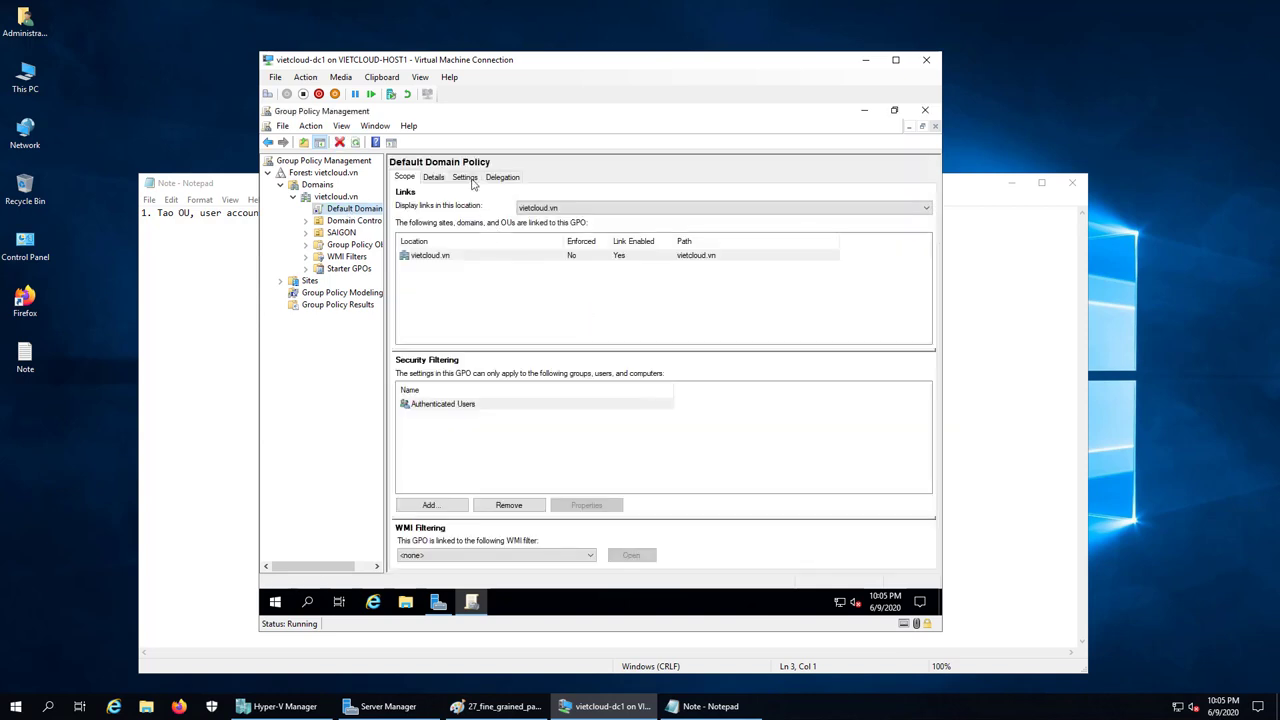
click(466, 178)
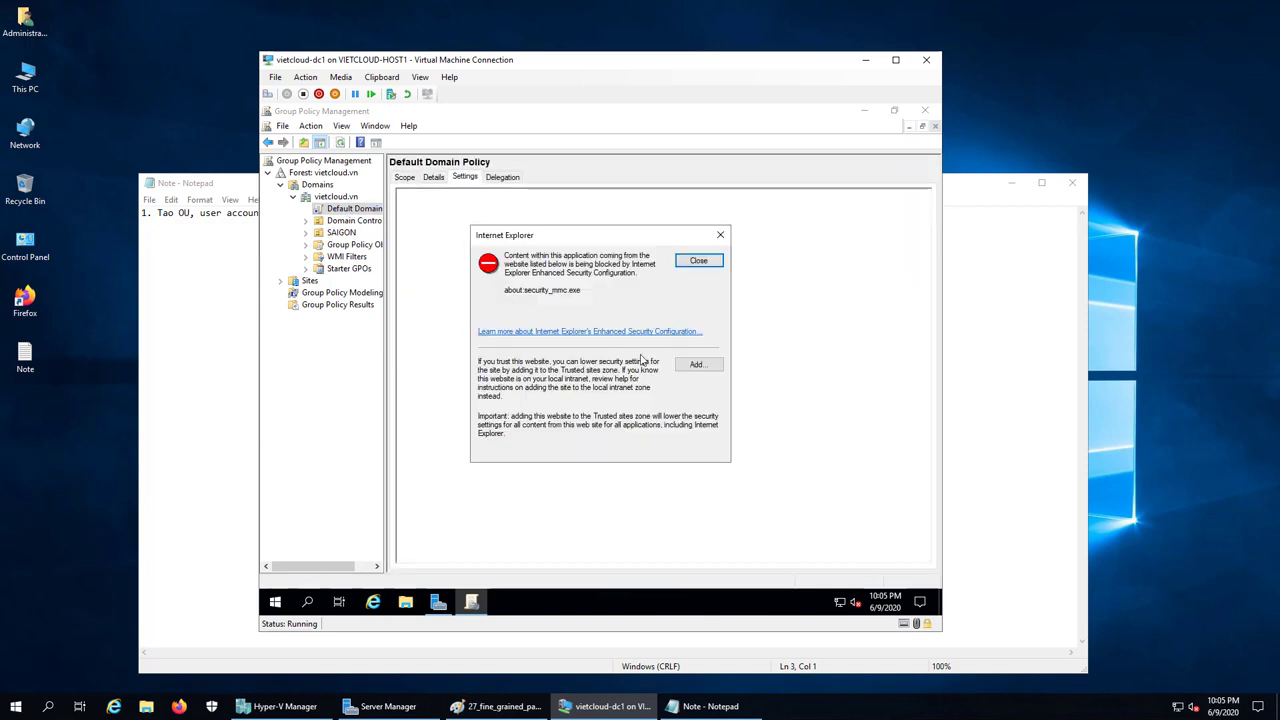
Trust the report page, expand Password Policy and highlight the zero history, age and length values
click(697, 368)
click(692, 319)
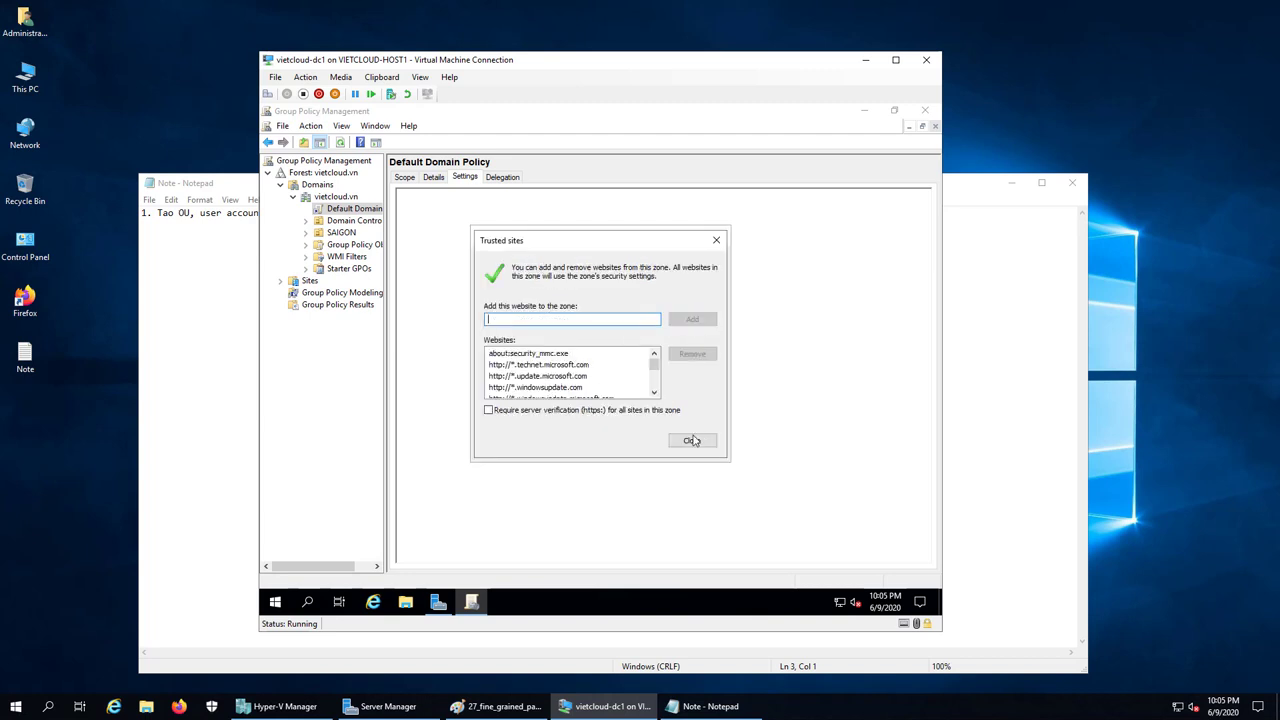
click(691, 440)
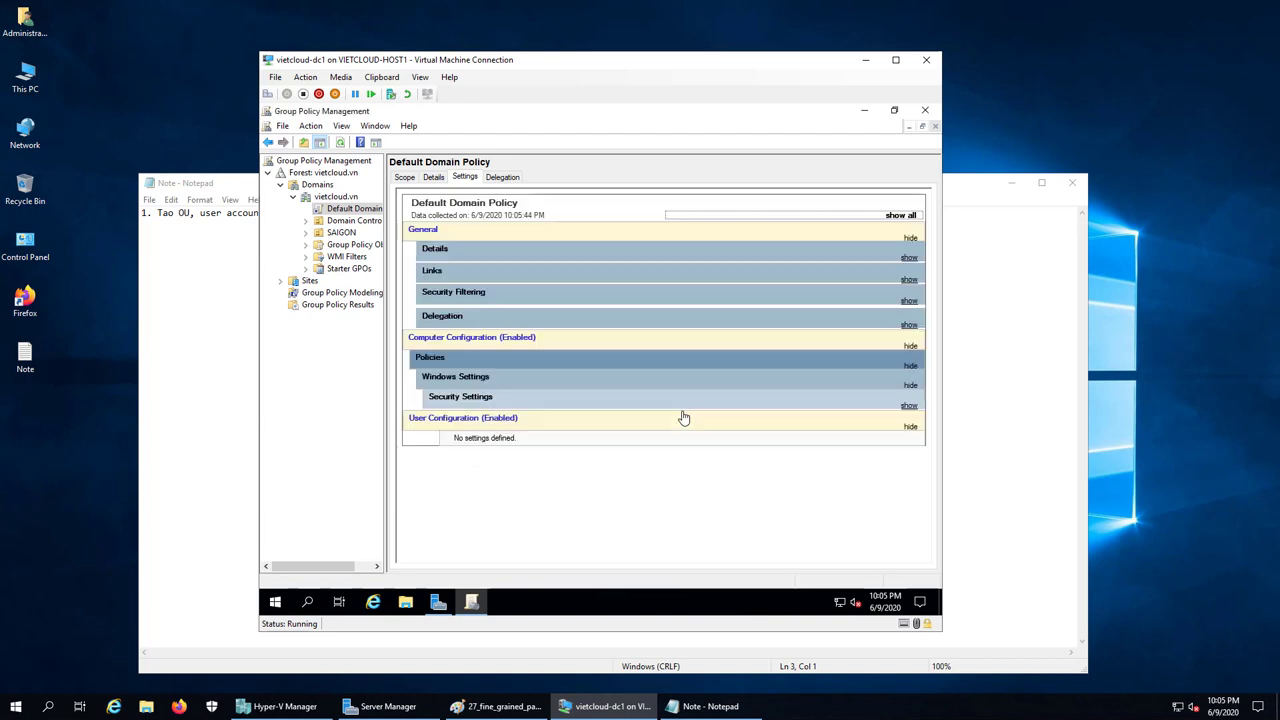
click(462, 397)
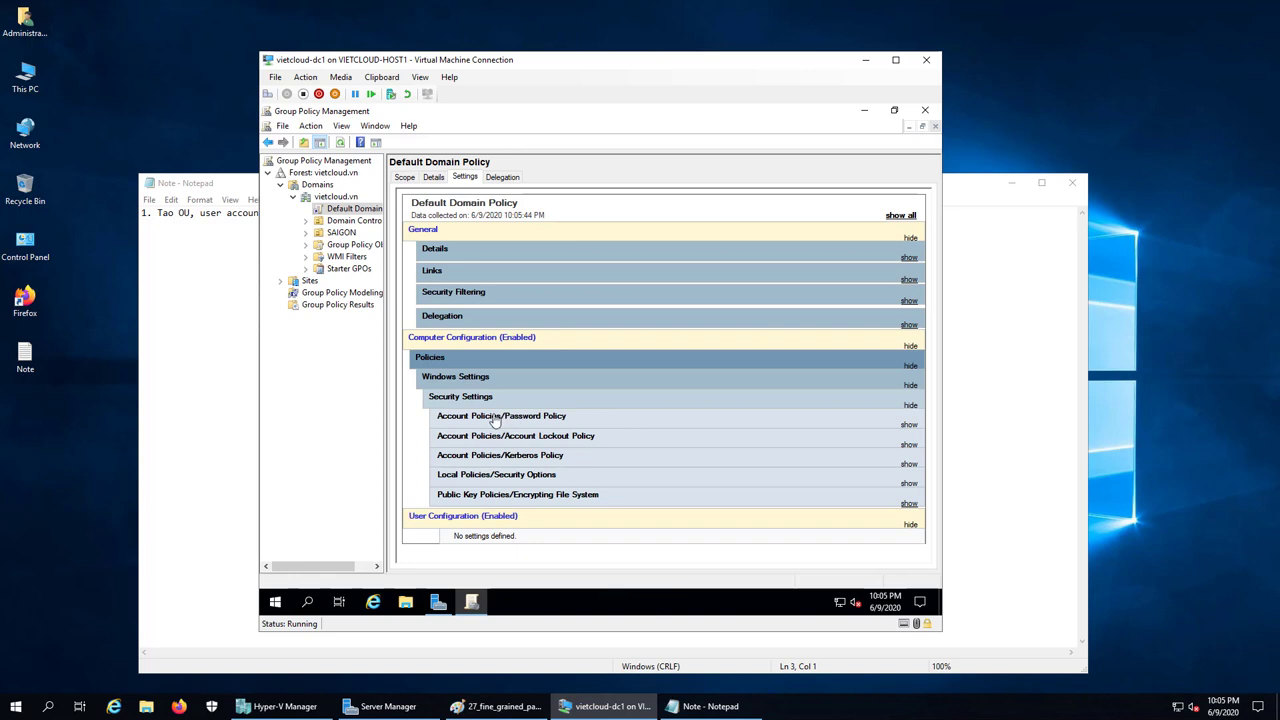
click(494, 417)
drag(925, 325, 925, 395)
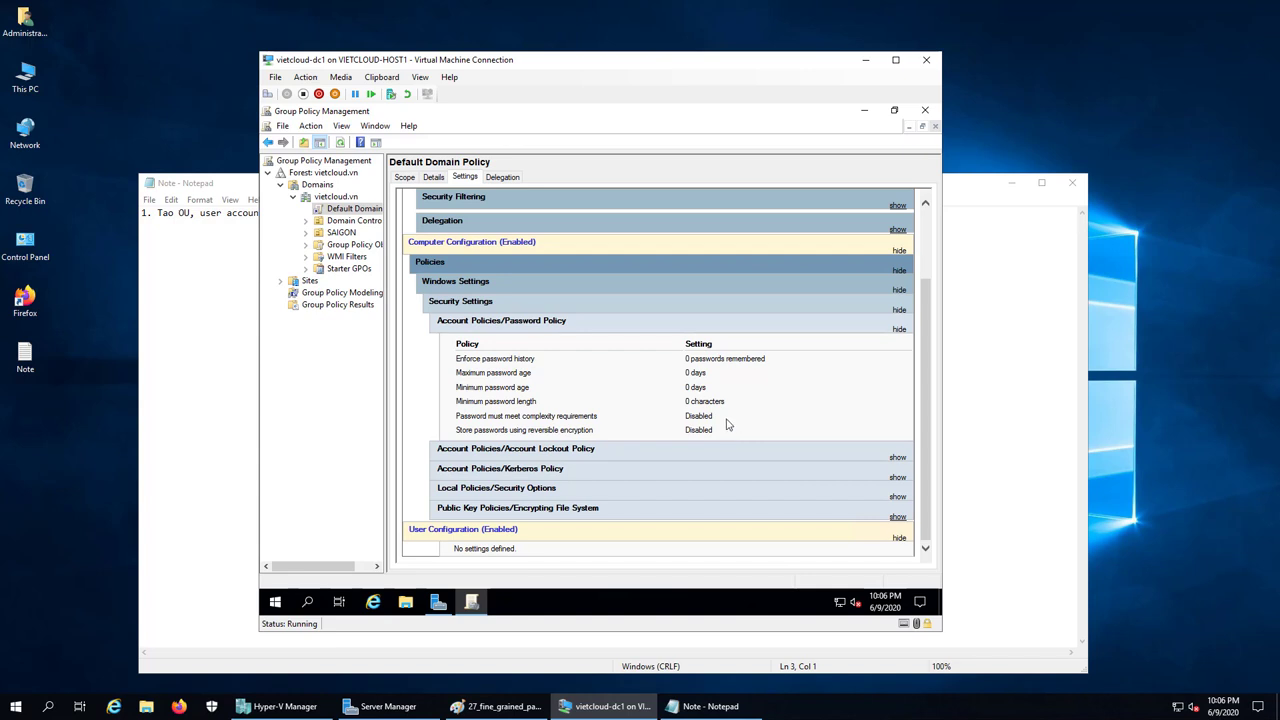
drag(731, 408, 458, 357)
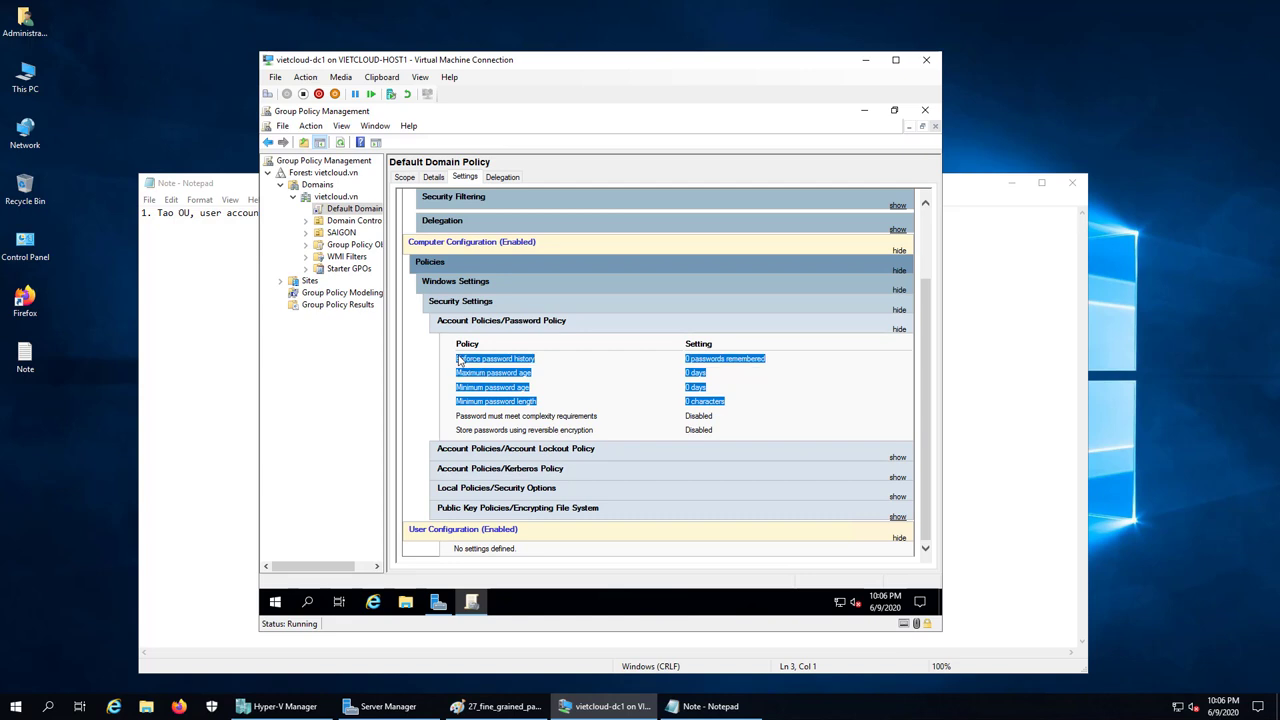
click(764, 413)
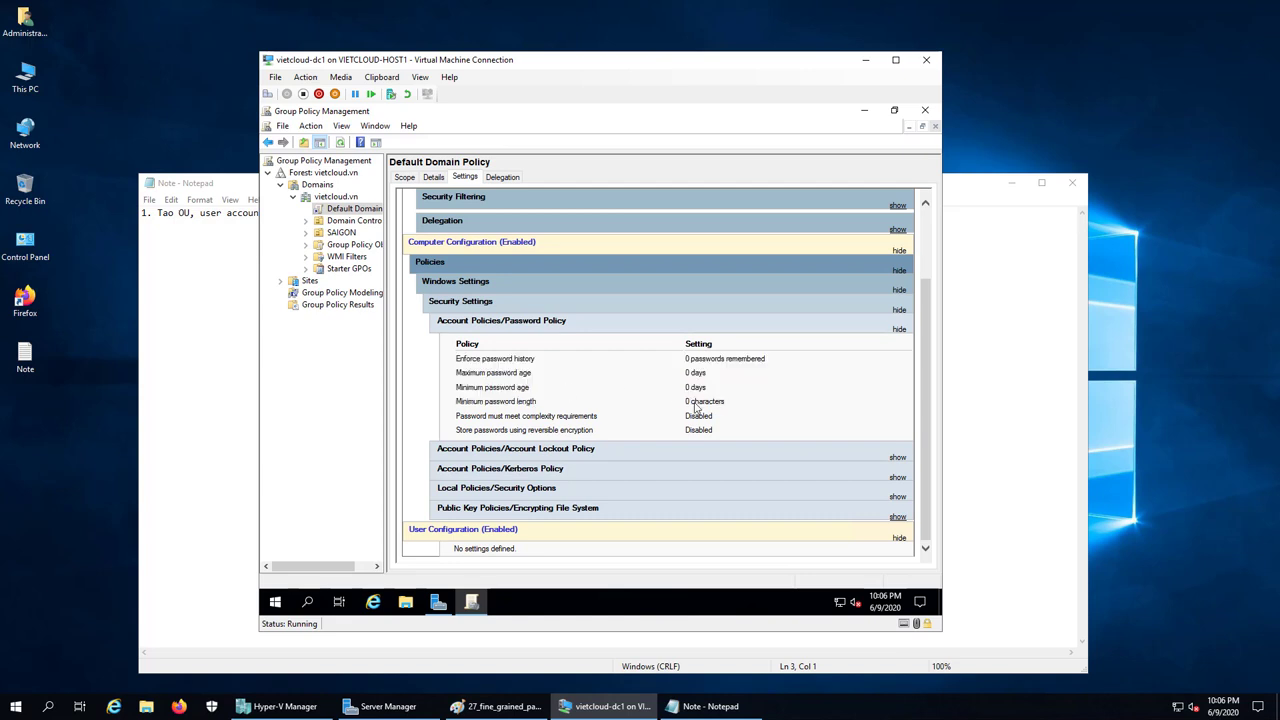
drag(733, 410, 575, 387)
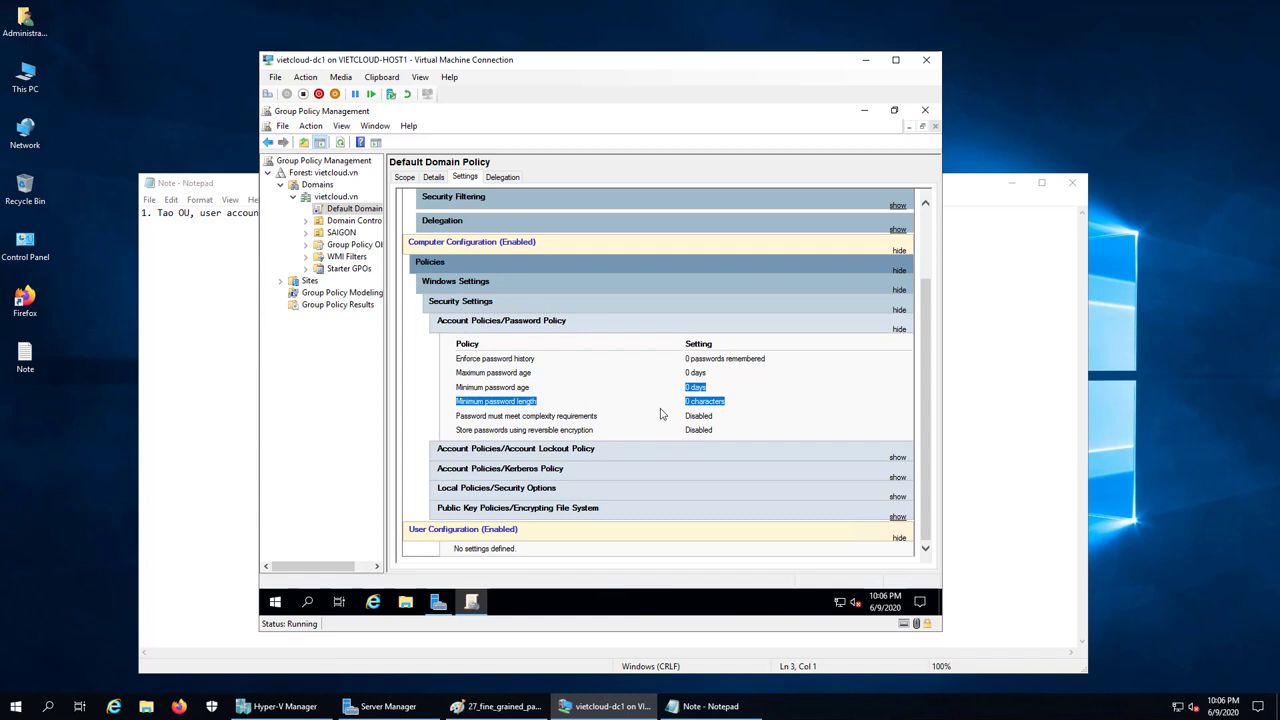
click(728, 422)
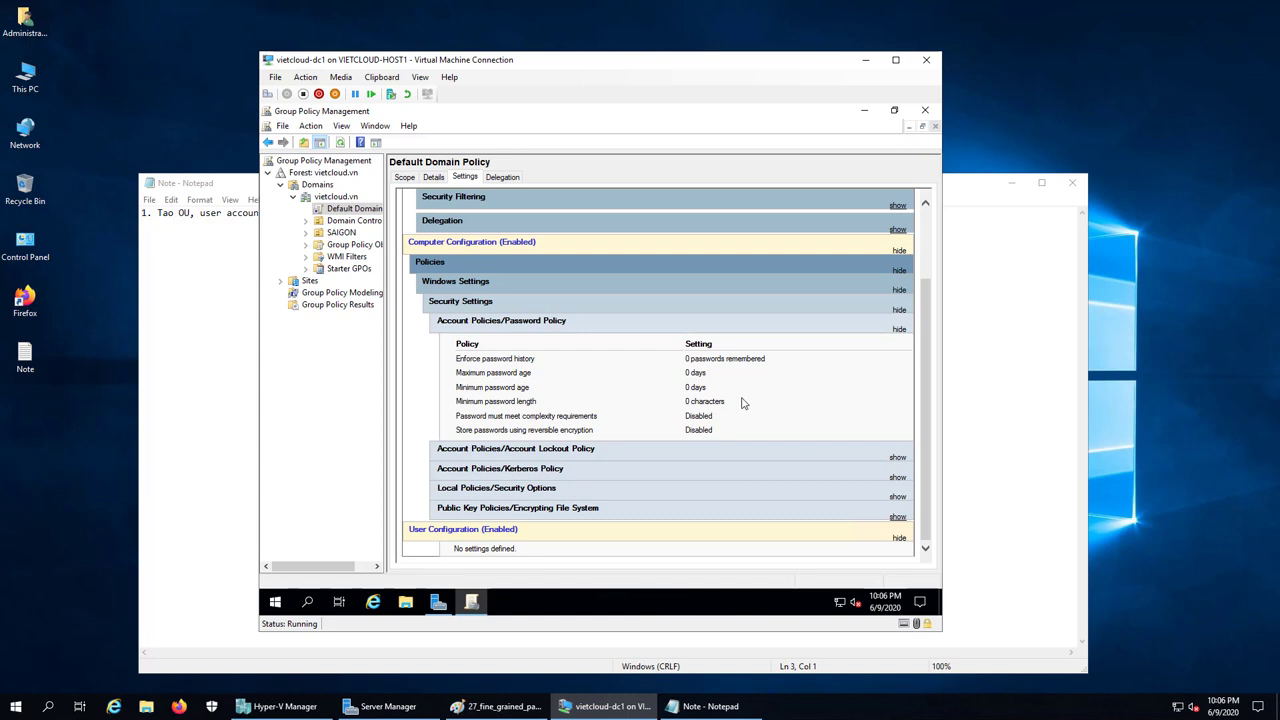
Close Group Policy Management and open the SAIGON OU in Active Directory Users and Computers
click(926, 111)
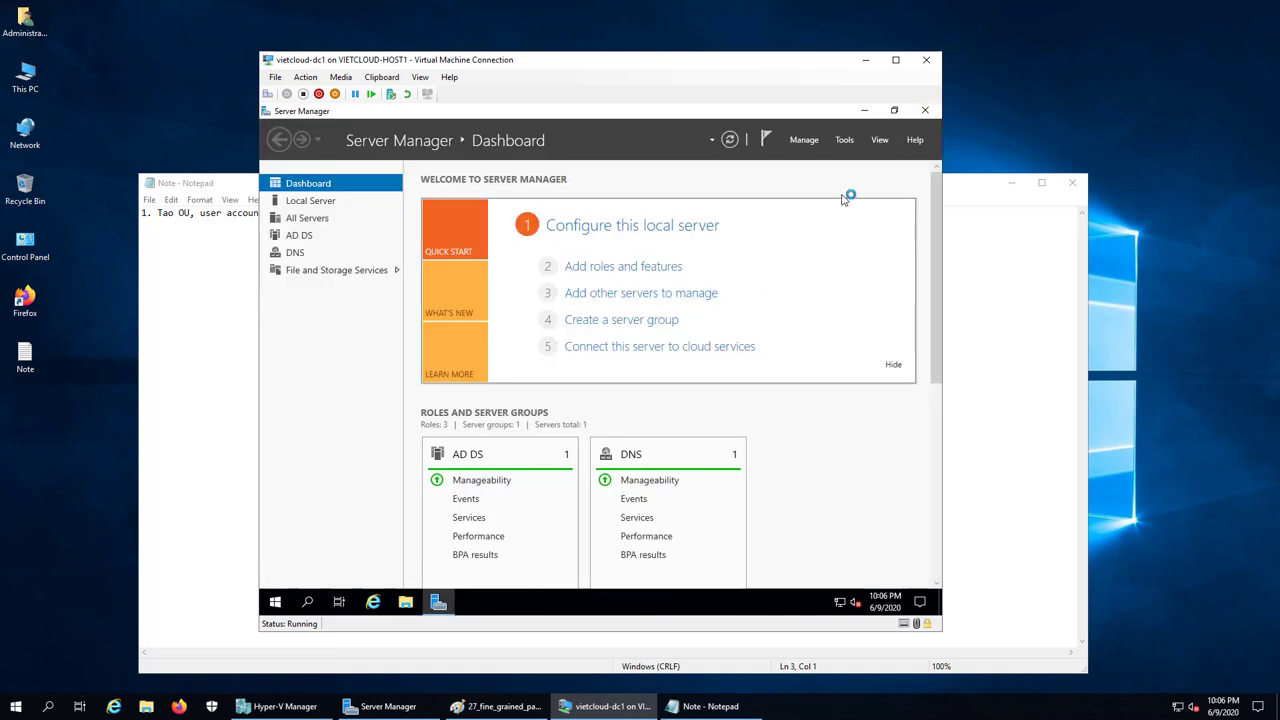
click(845, 140)
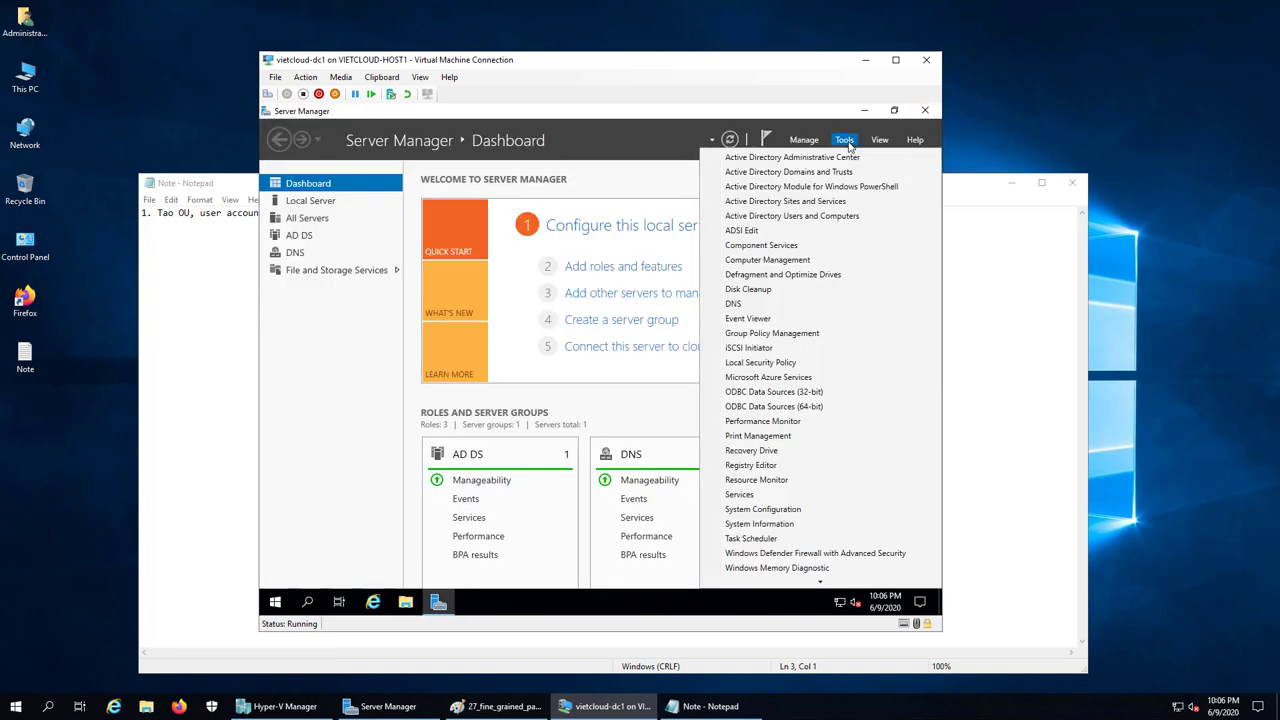
click(816, 217)
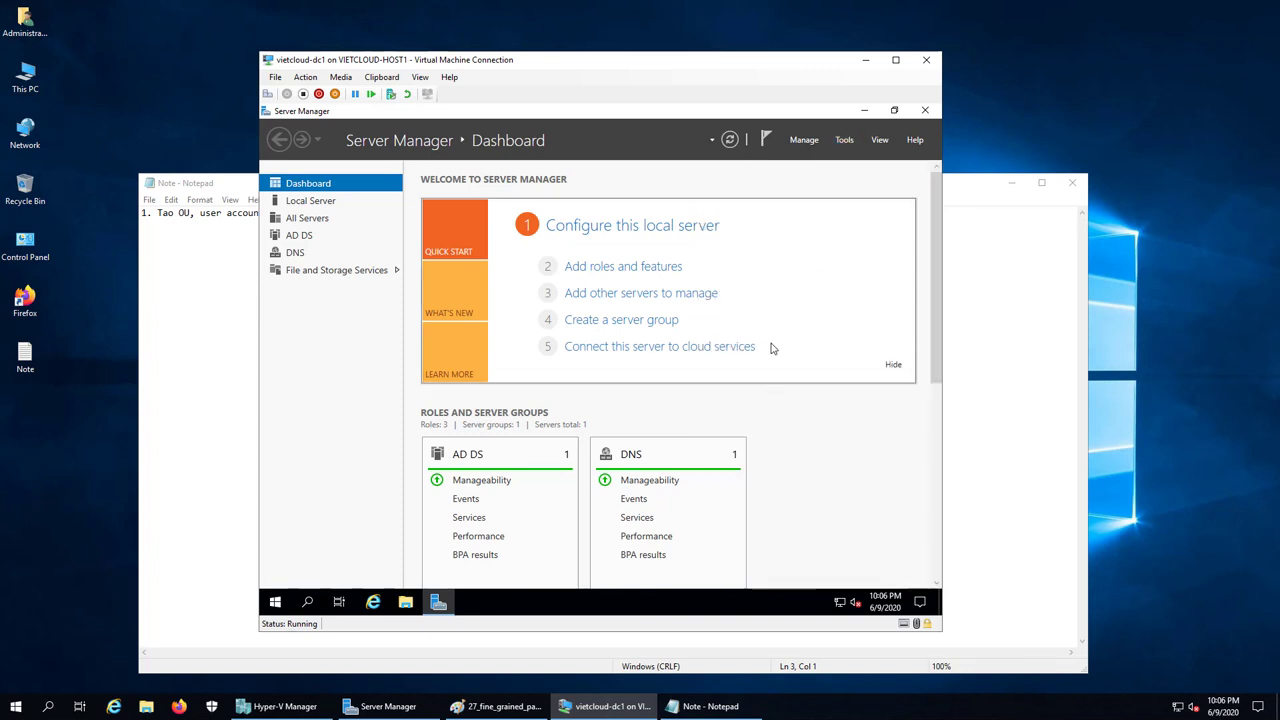
click(322, 246)
click(318, 258)
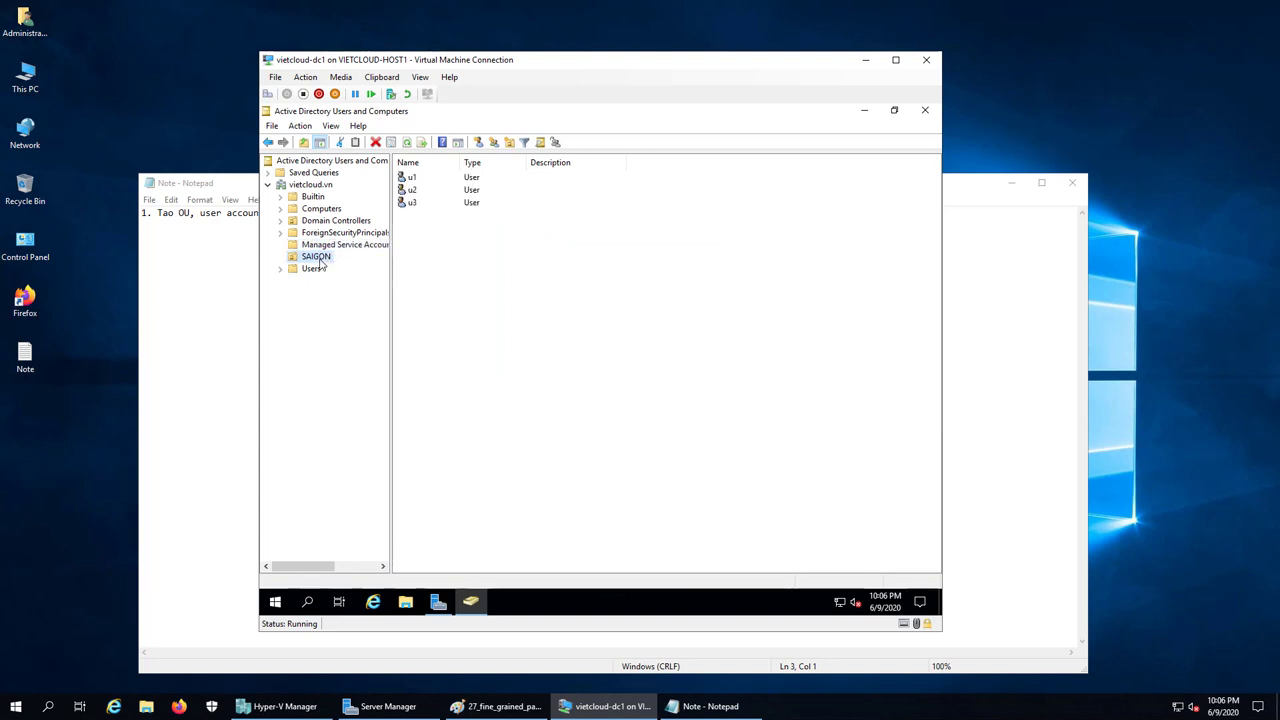
right_click(447, 273)
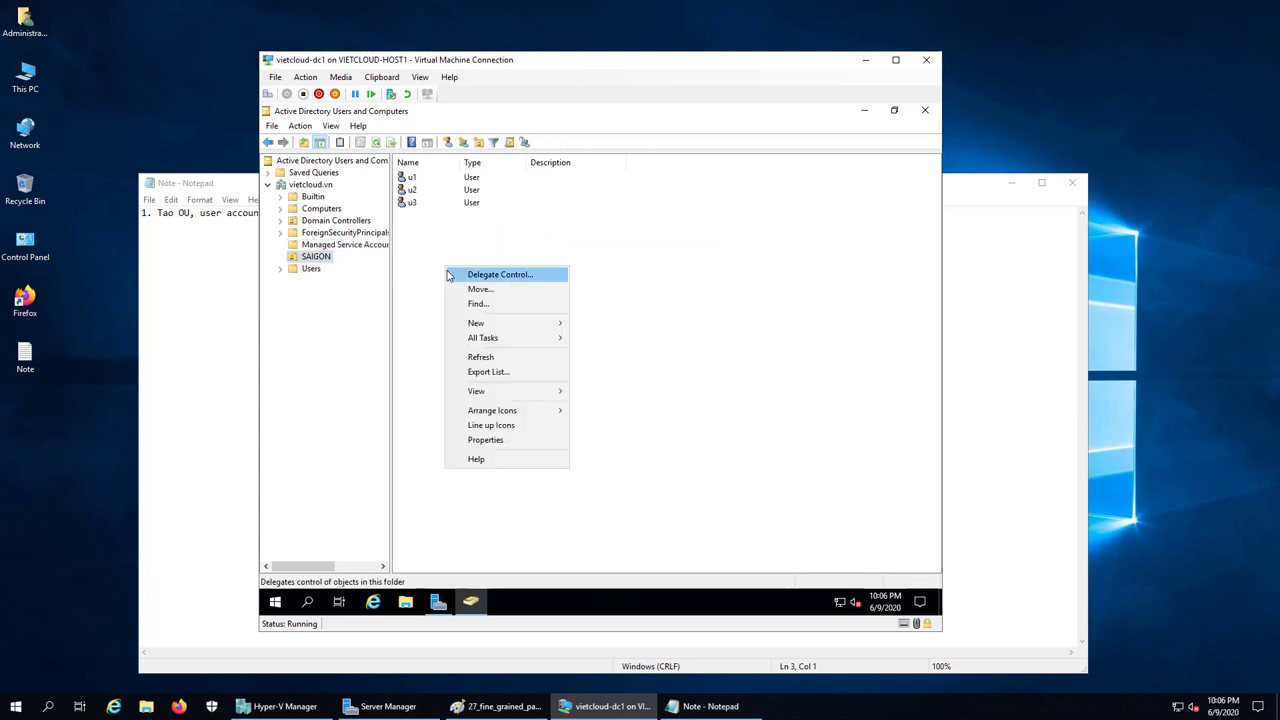
click(416, 258)
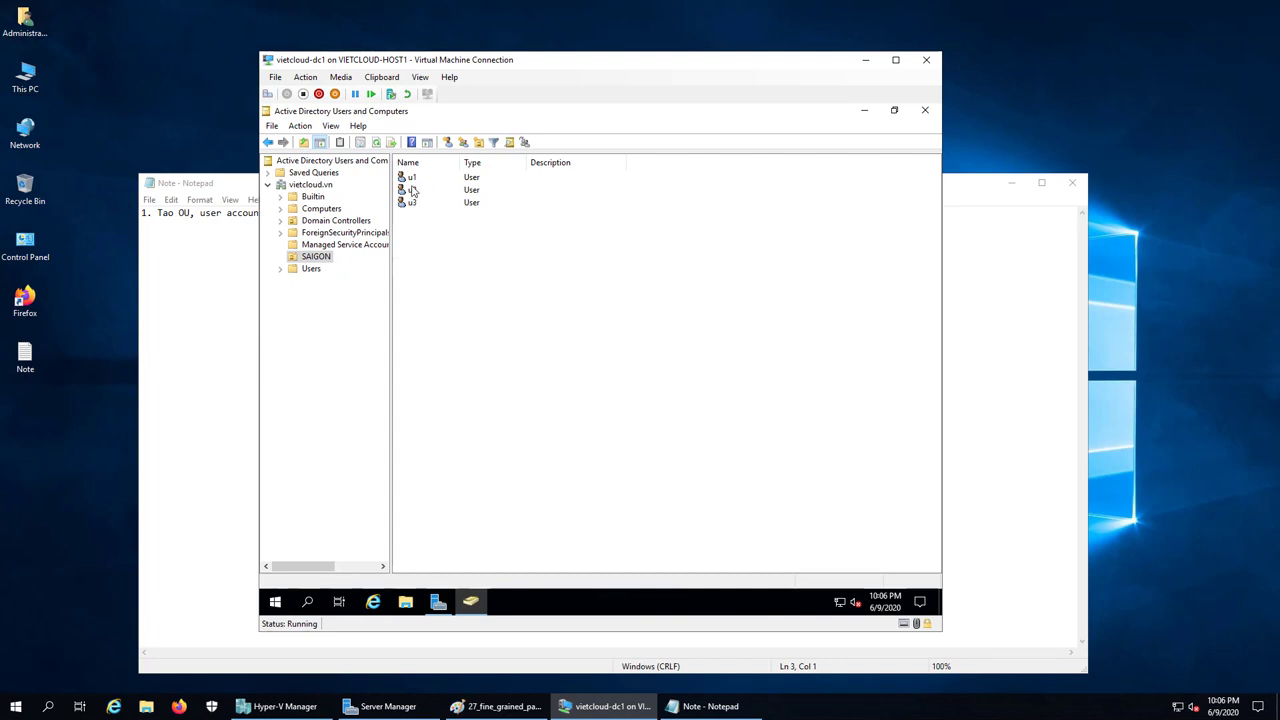
Create a new group named KinhDoanh in the SAIGON OU
right_click(437, 261)
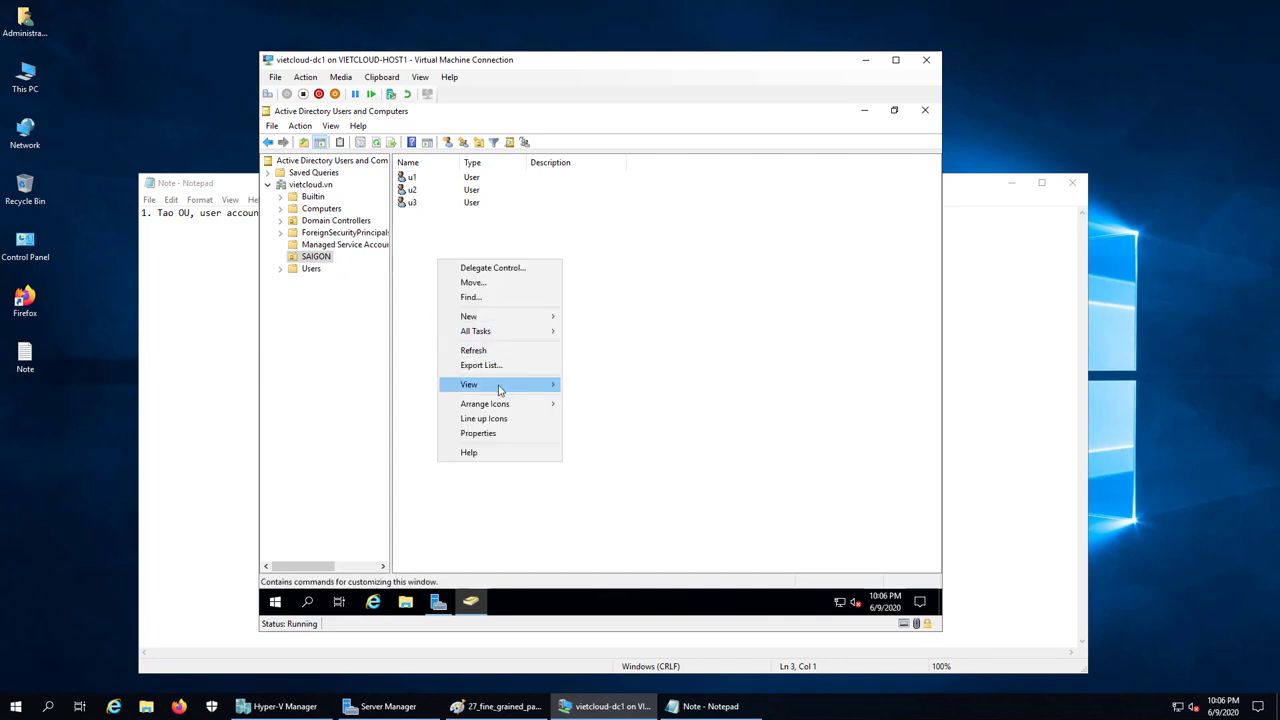
mouse_move(505, 318)
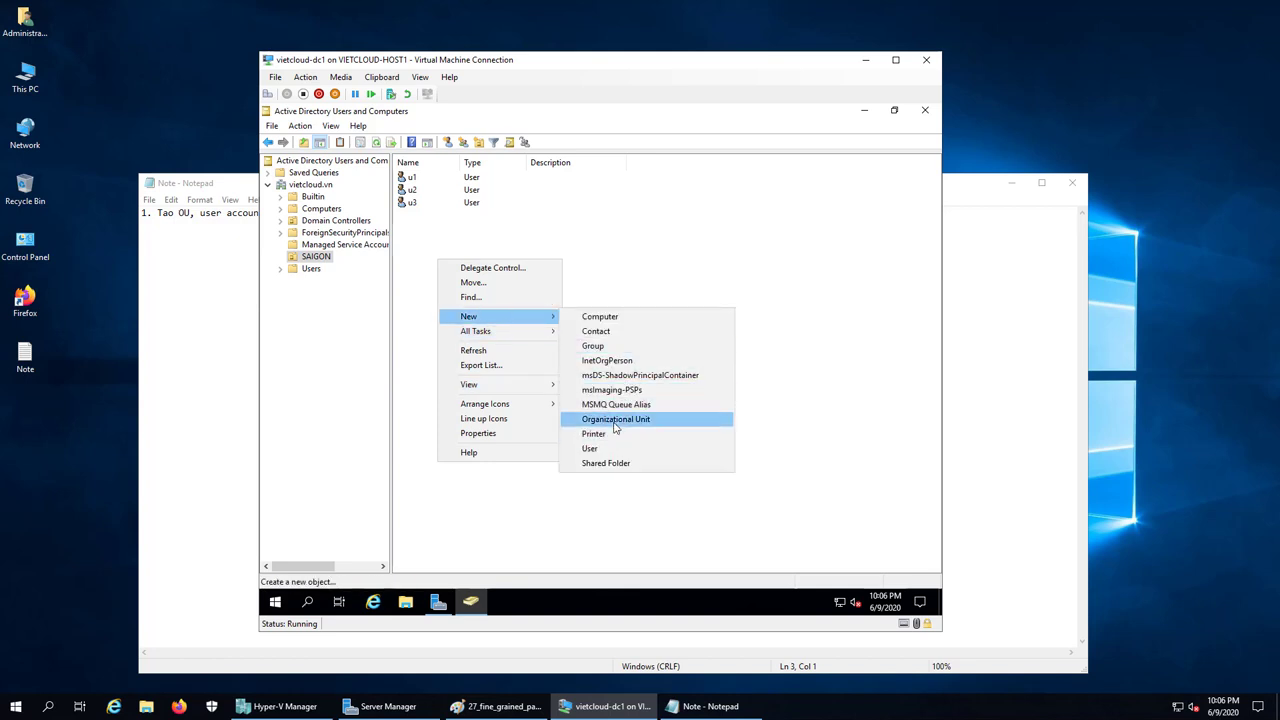
click(620, 350)
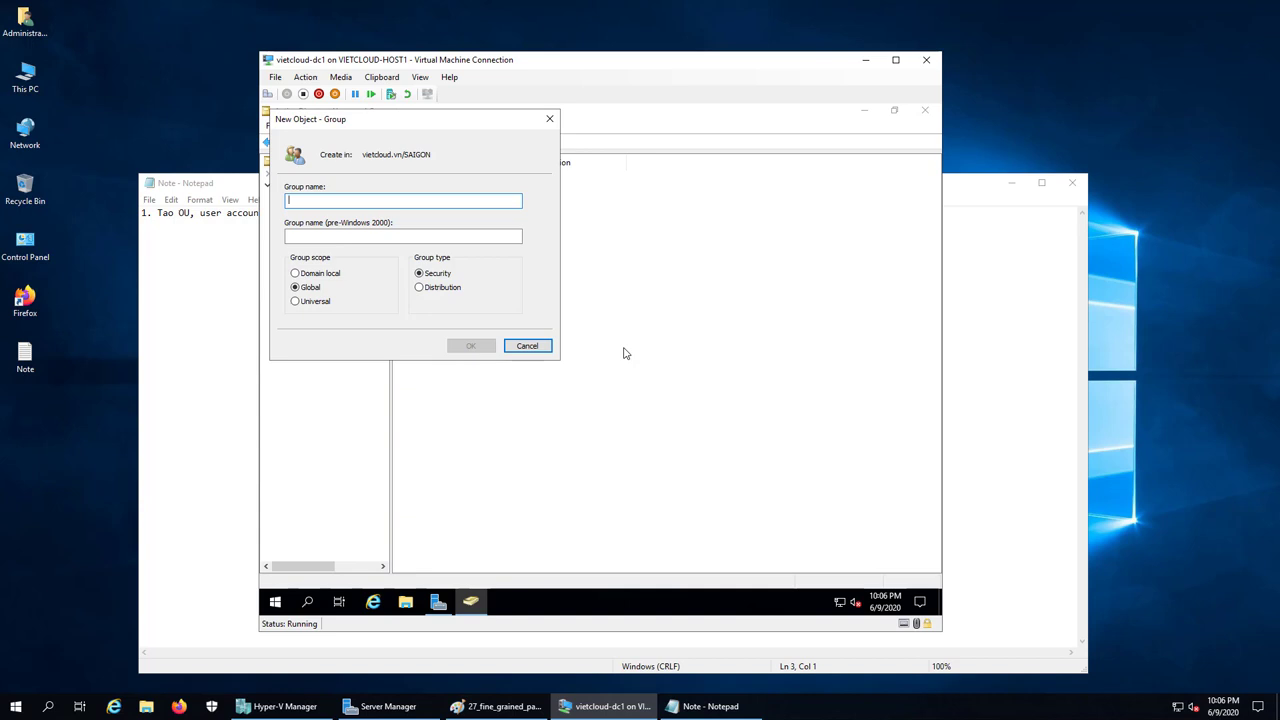
text(KinhDoanh)
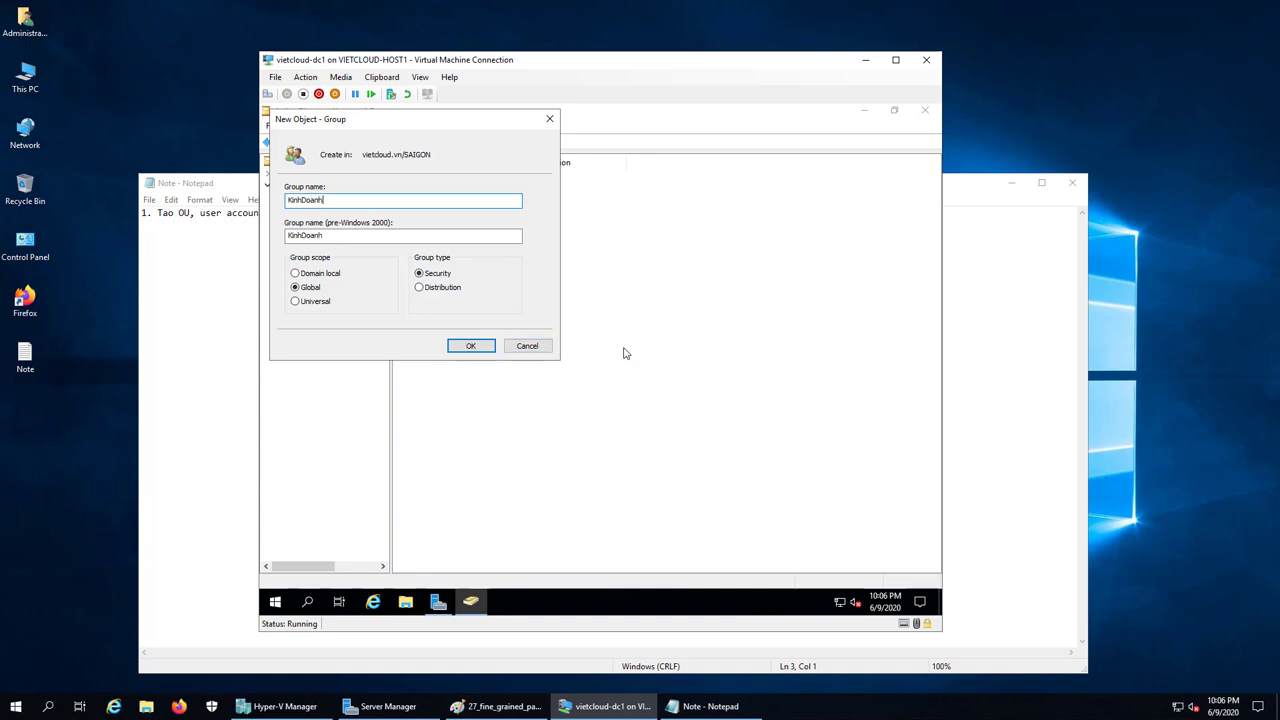
click(468, 346)
click(452, 288)
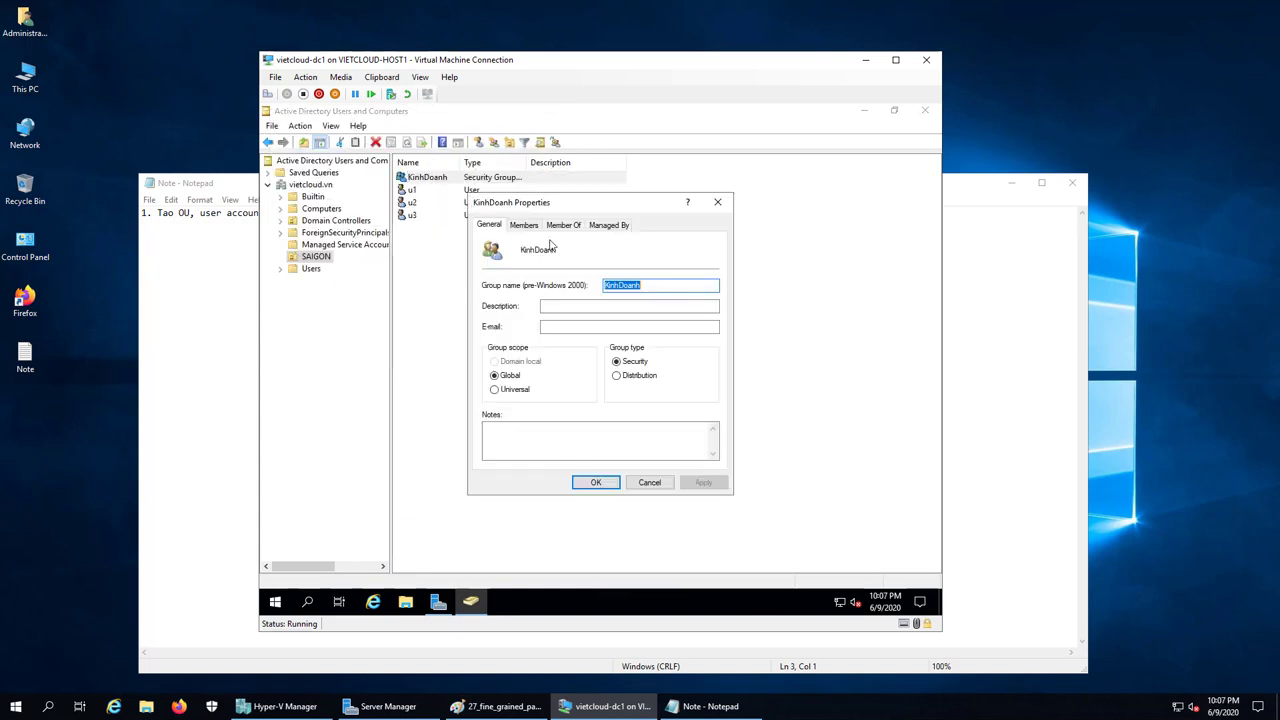
Add u1, u2 and u3 as members of the KinhDoanh group
click(523, 224)
click(517, 442)
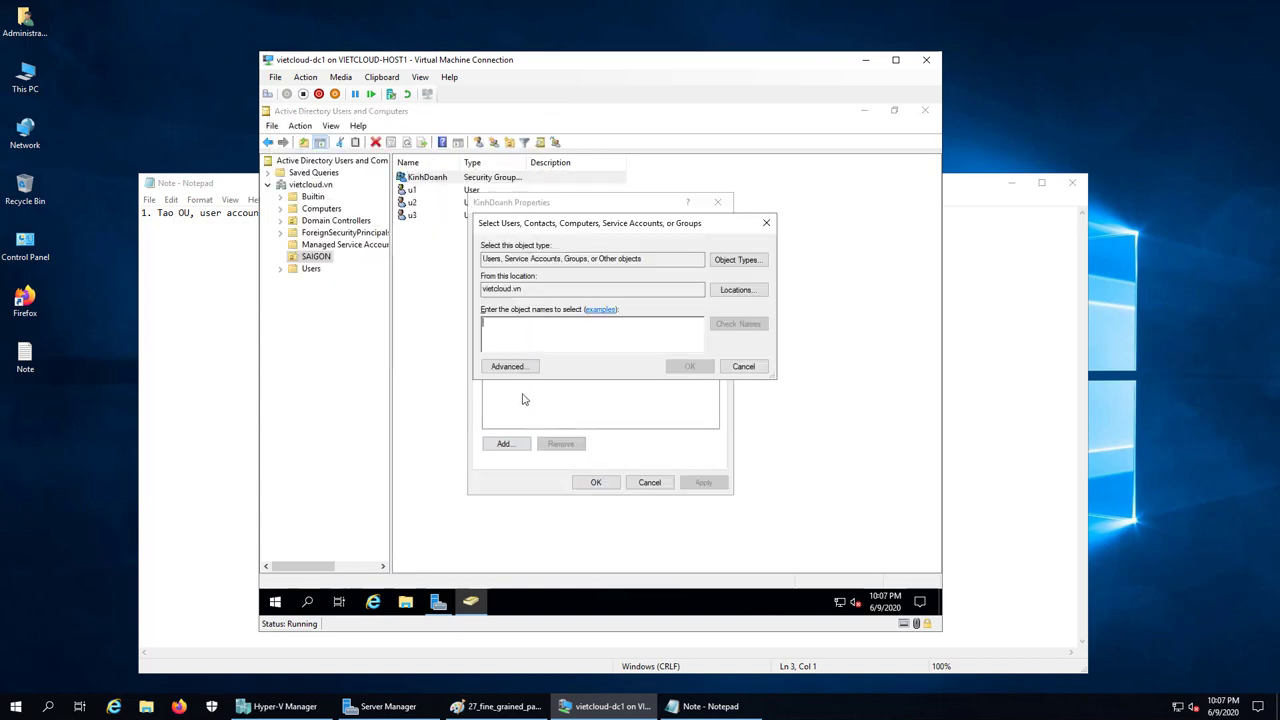
text(u1;u2;u3)
click(760, 332)
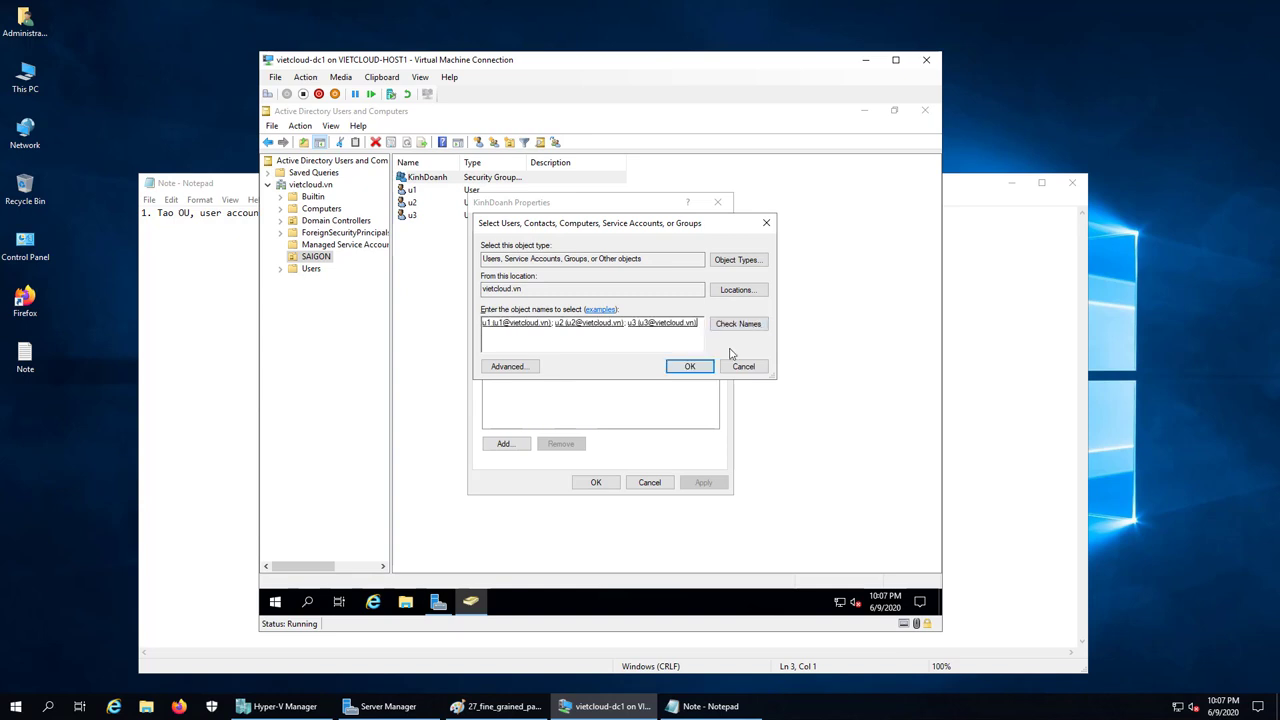
click(688, 366)
click(598, 483)
click(434, 271)
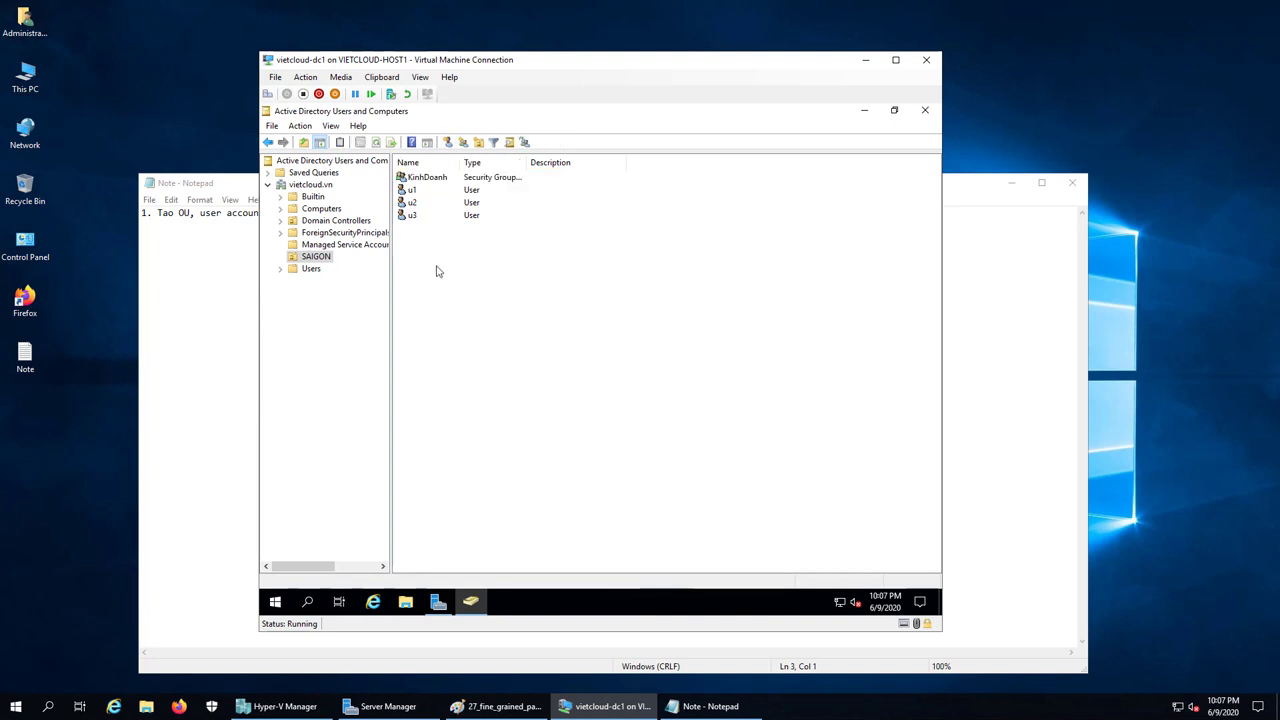
Create user u4 in SAIGON with a password that never expires and no forced change
right_click(417, 263)
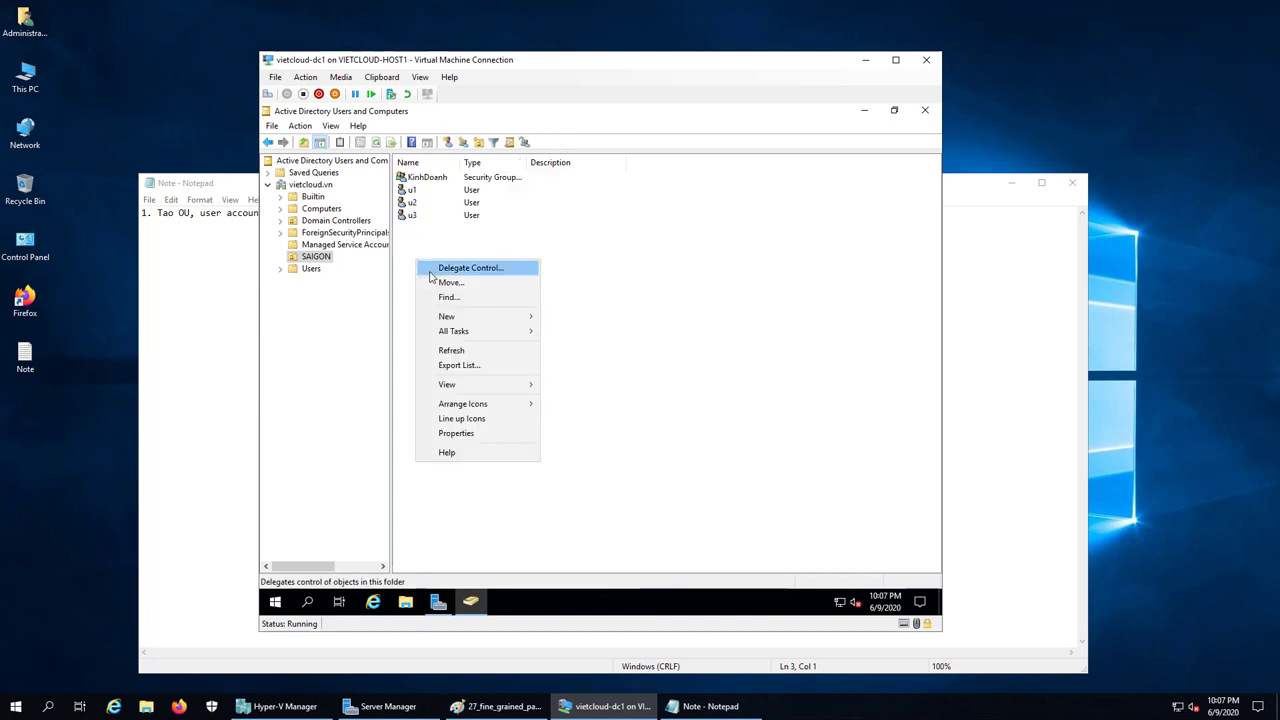
mouse_move(455, 322)
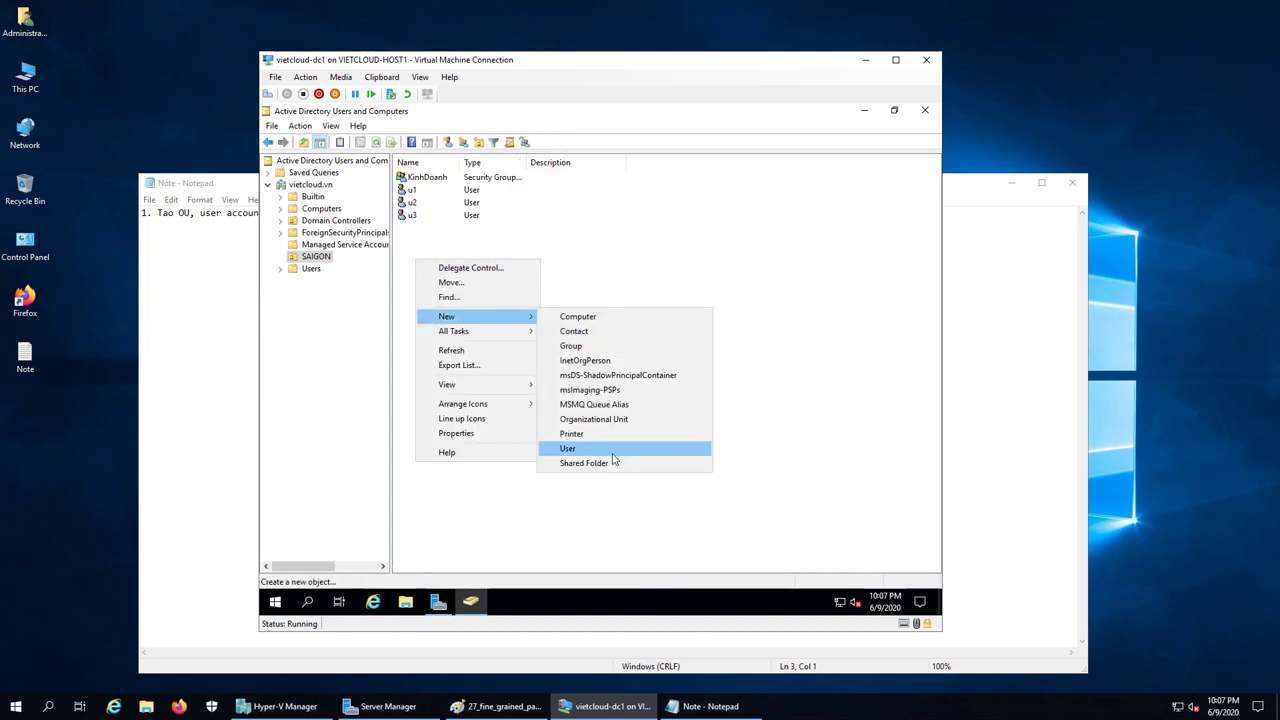
click(614, 452)
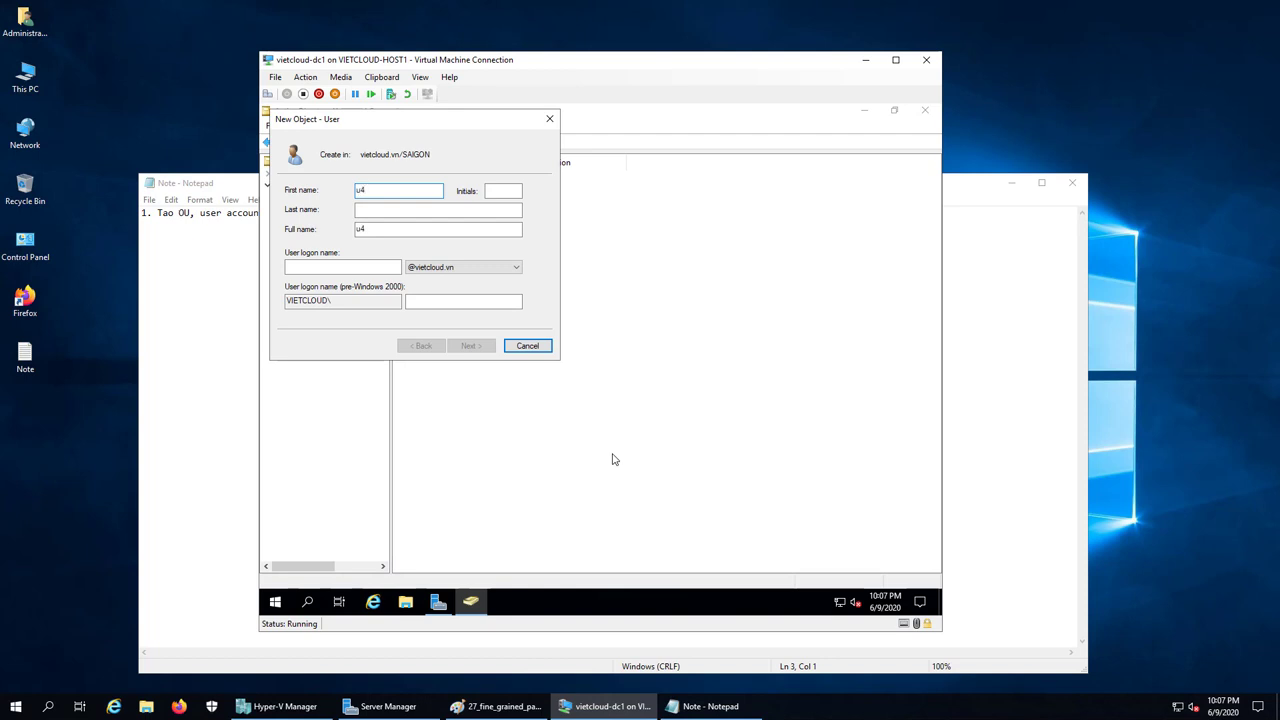
click(345, 266)
text(u4)
click(469, 346)
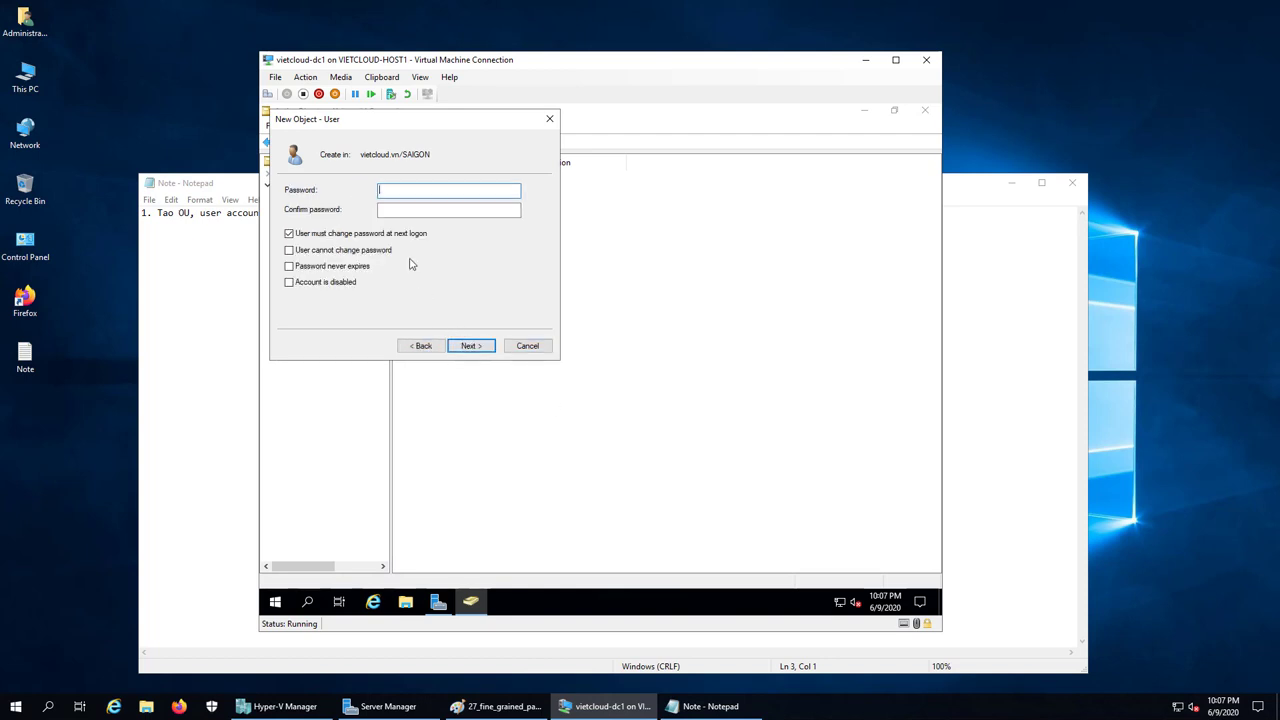
text(12)
click(405, 212)
text(12)
click(316, 233)
click(310, 267)
click(463, 343)
click(463, 343)
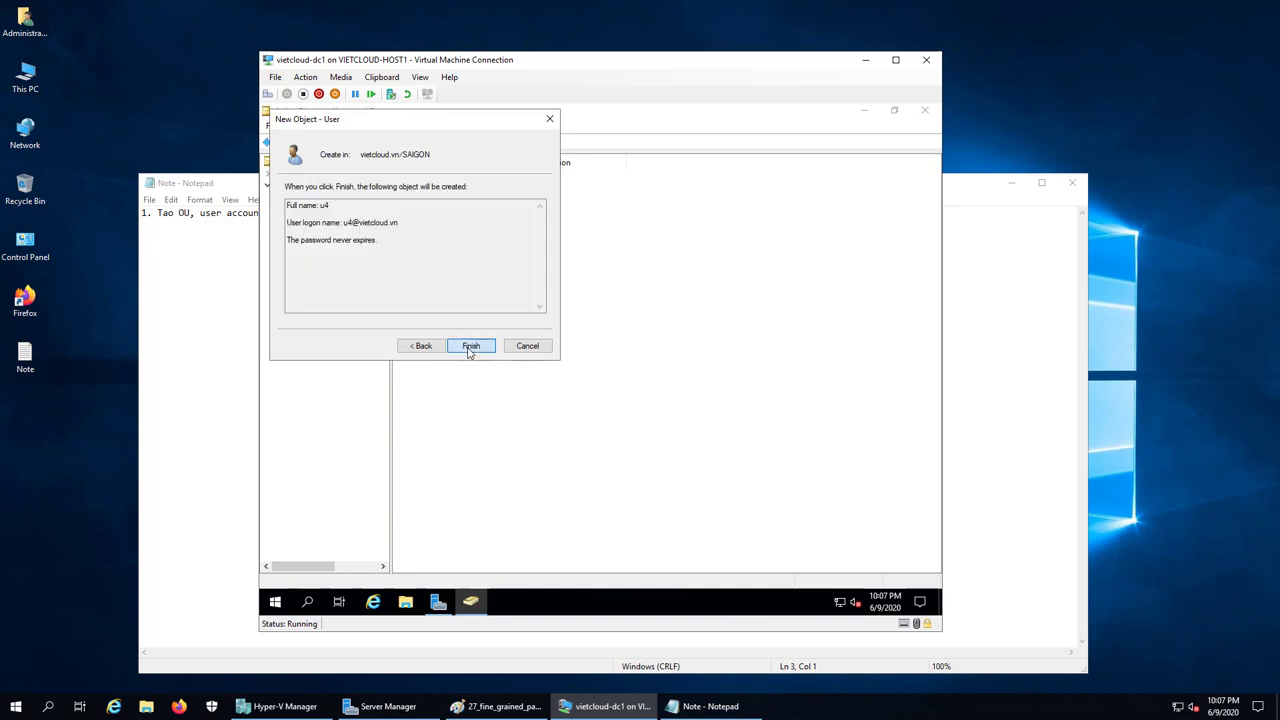
Create user u5 in SAIGON with a password set to never expire
right_click(430, 267)
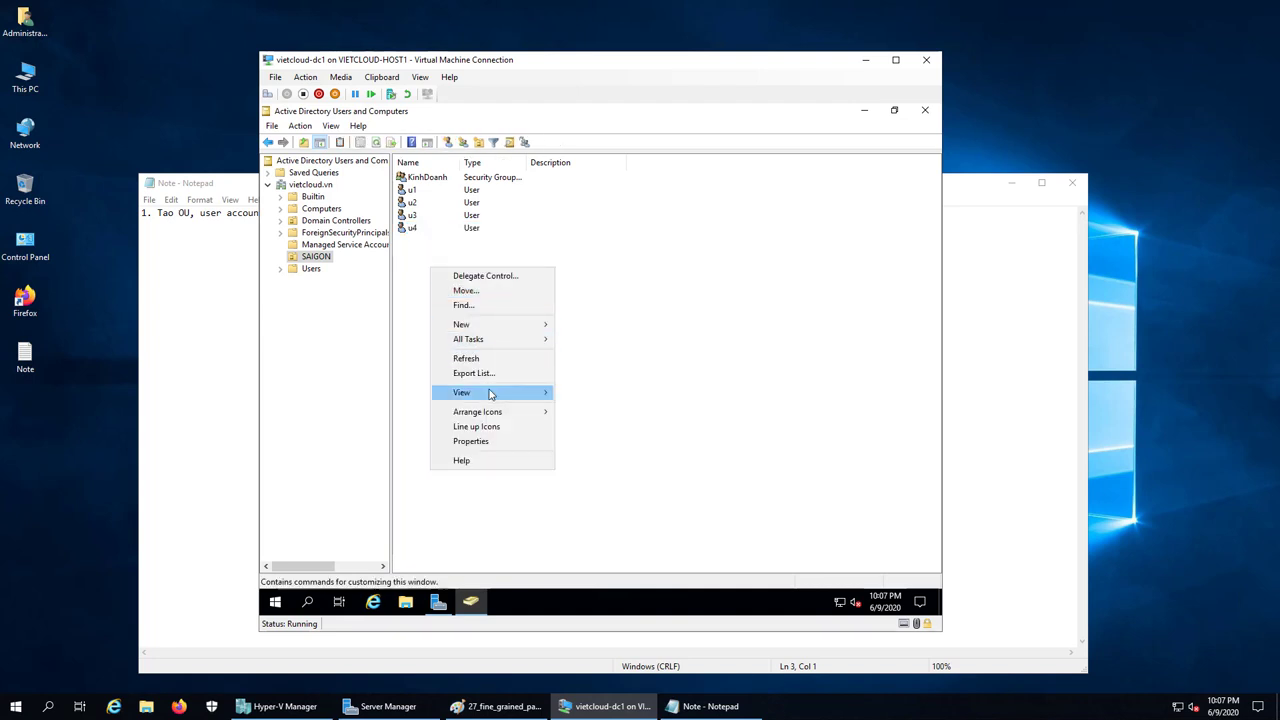
mouse_move(520, 326)
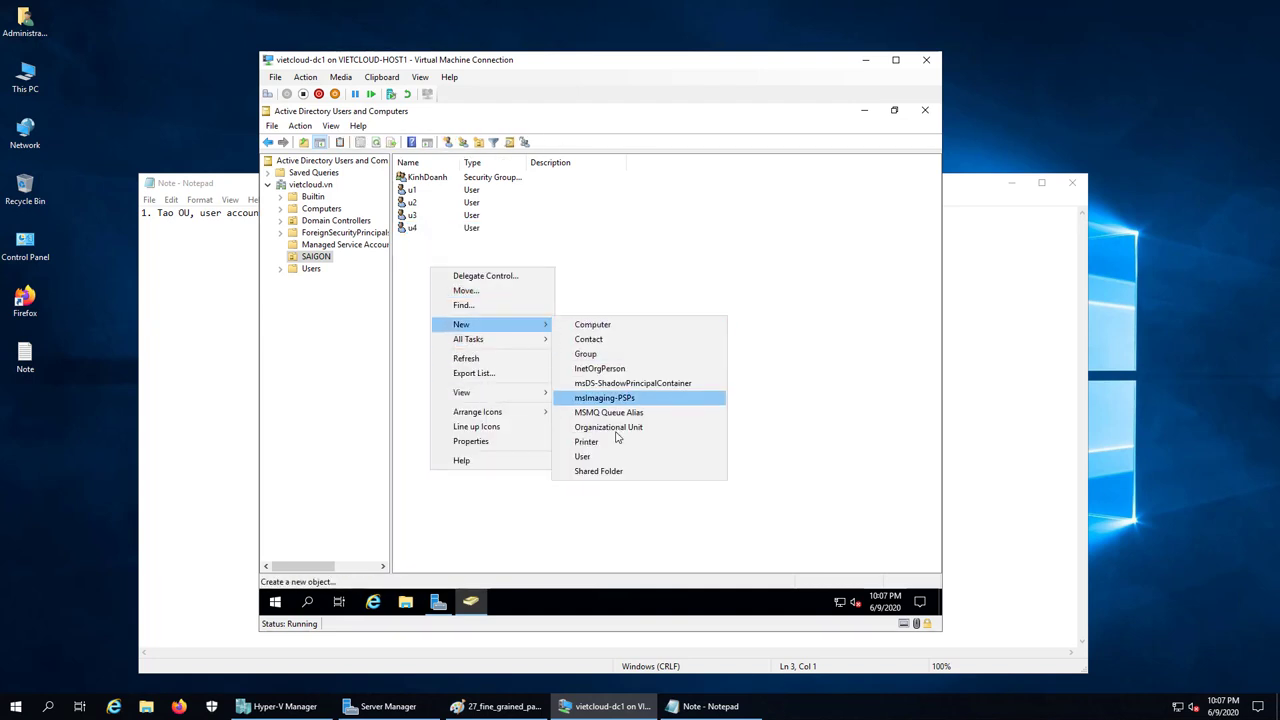
click(585, 456)
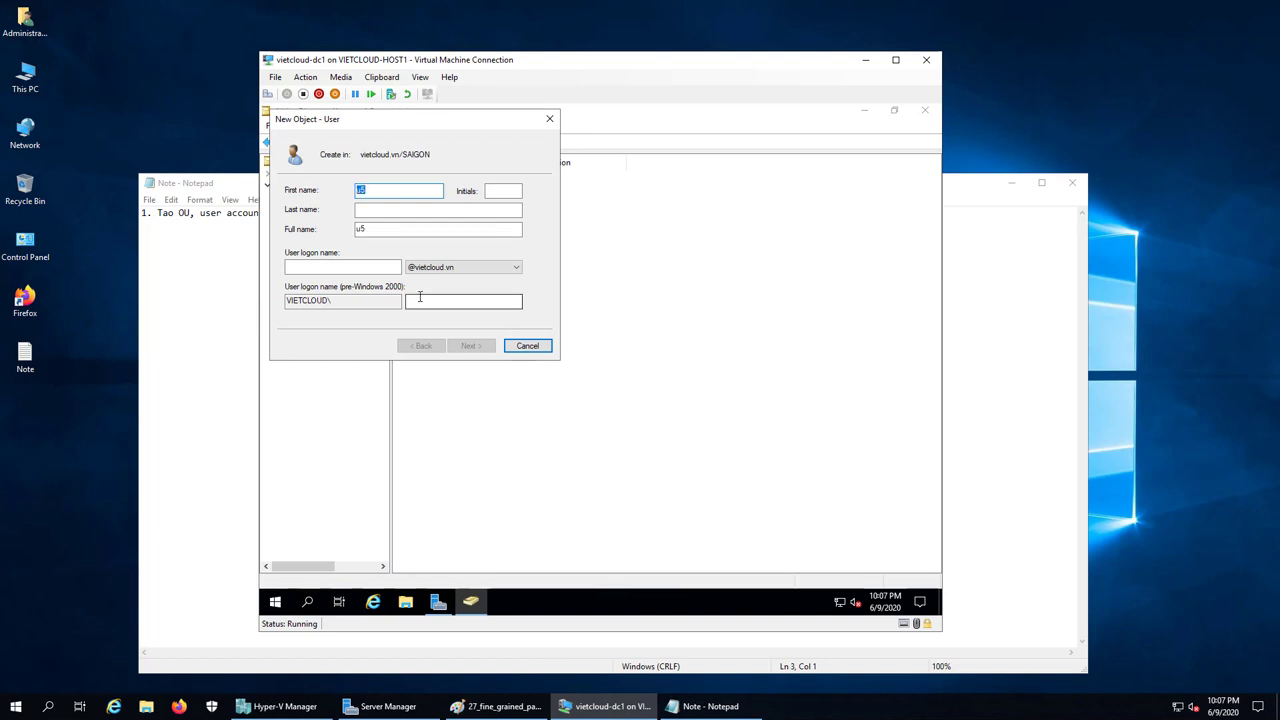
click(321, 267)
text(u5)
click(474, 348)
text(12)
key(Tab)
text(12)
click(341, 267)
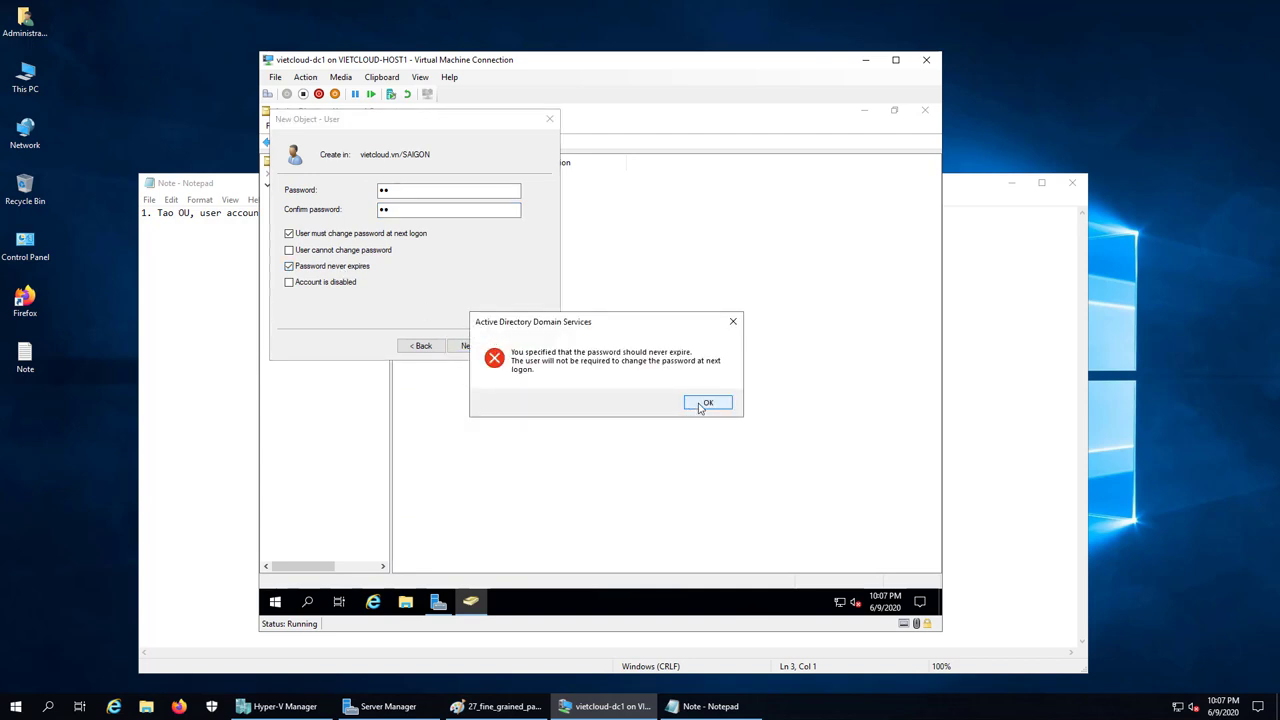
click(705, 403)
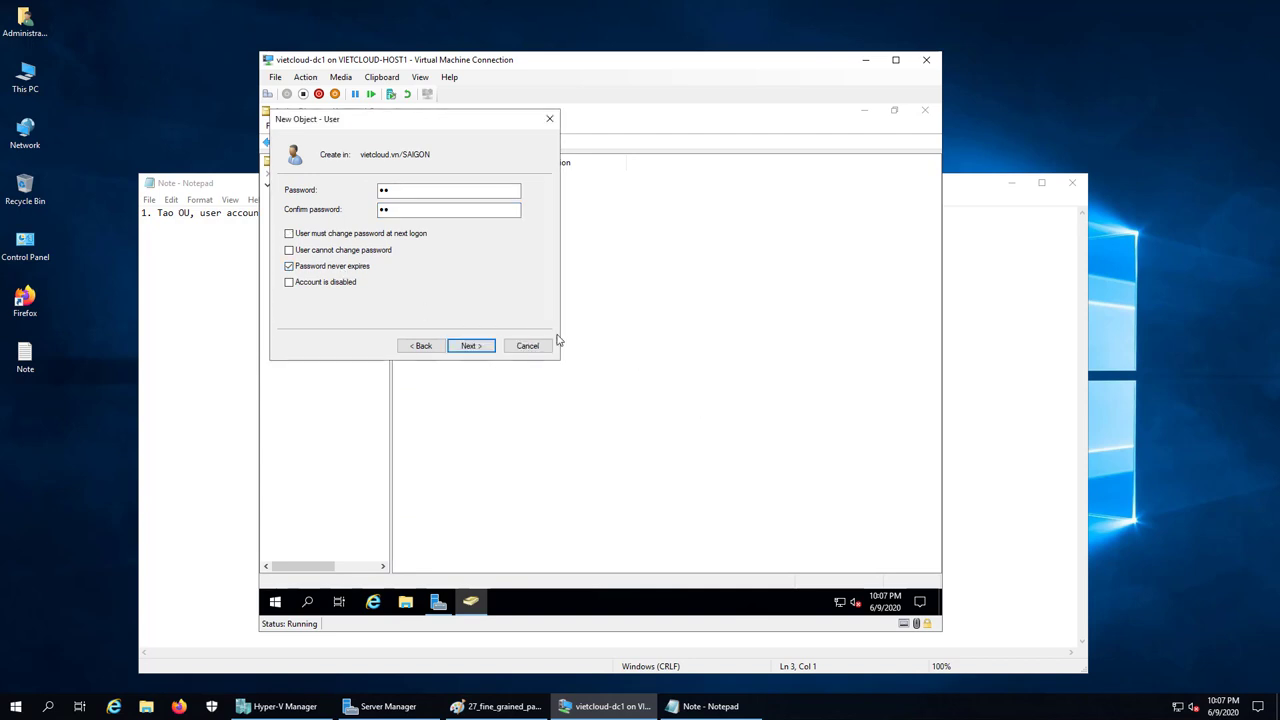
click(474, 347)
click(471, 346)
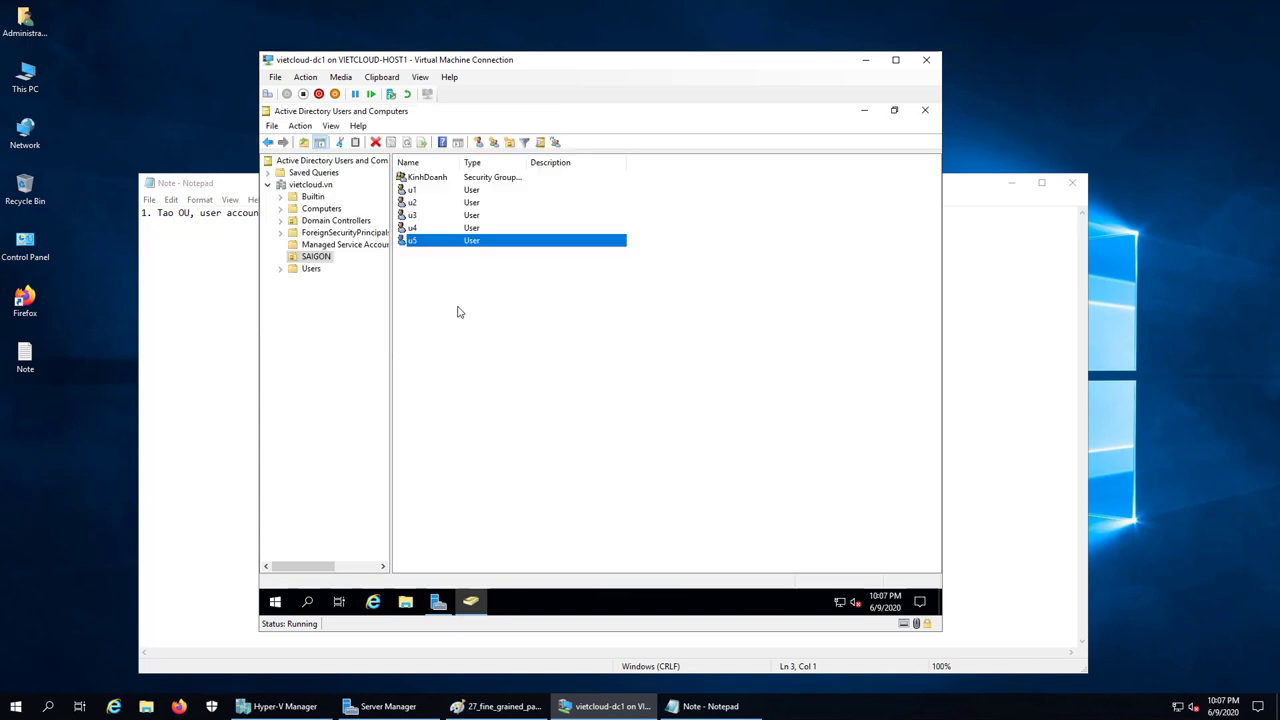
Add a new global security group named KeToan to the SAIGON OU
right_click(457, 312)
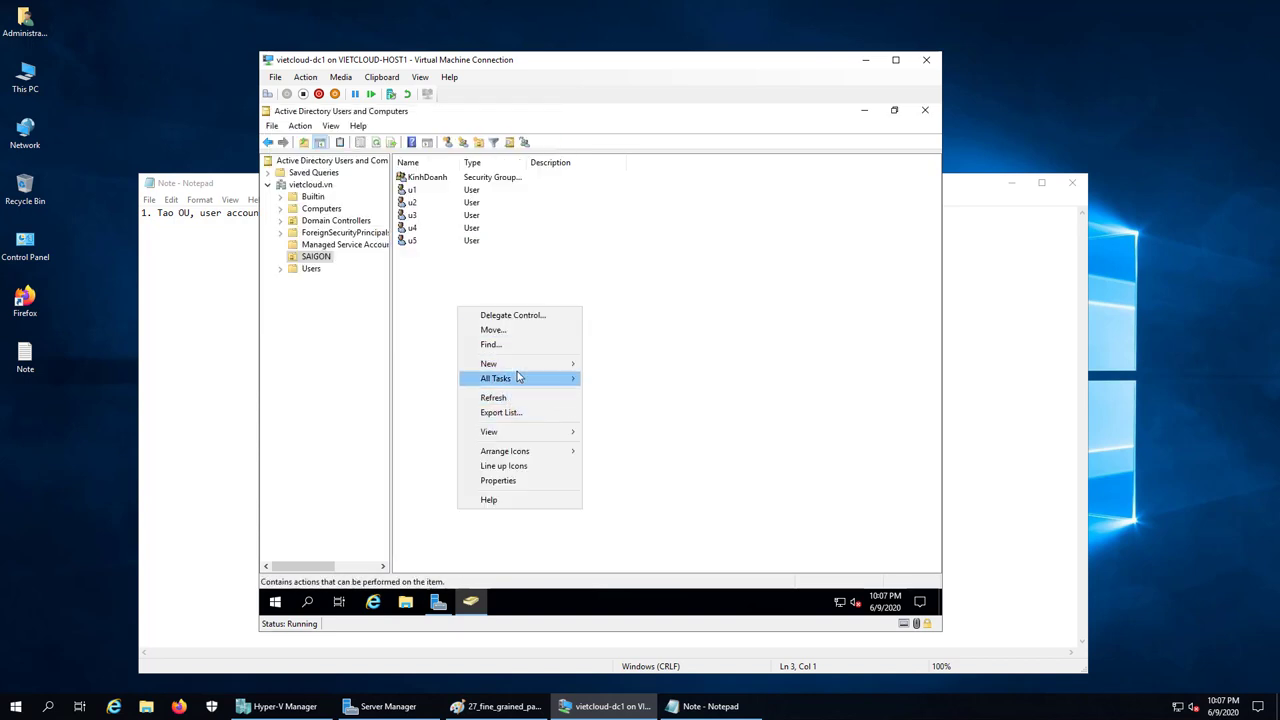
mouse_move(521, 370)
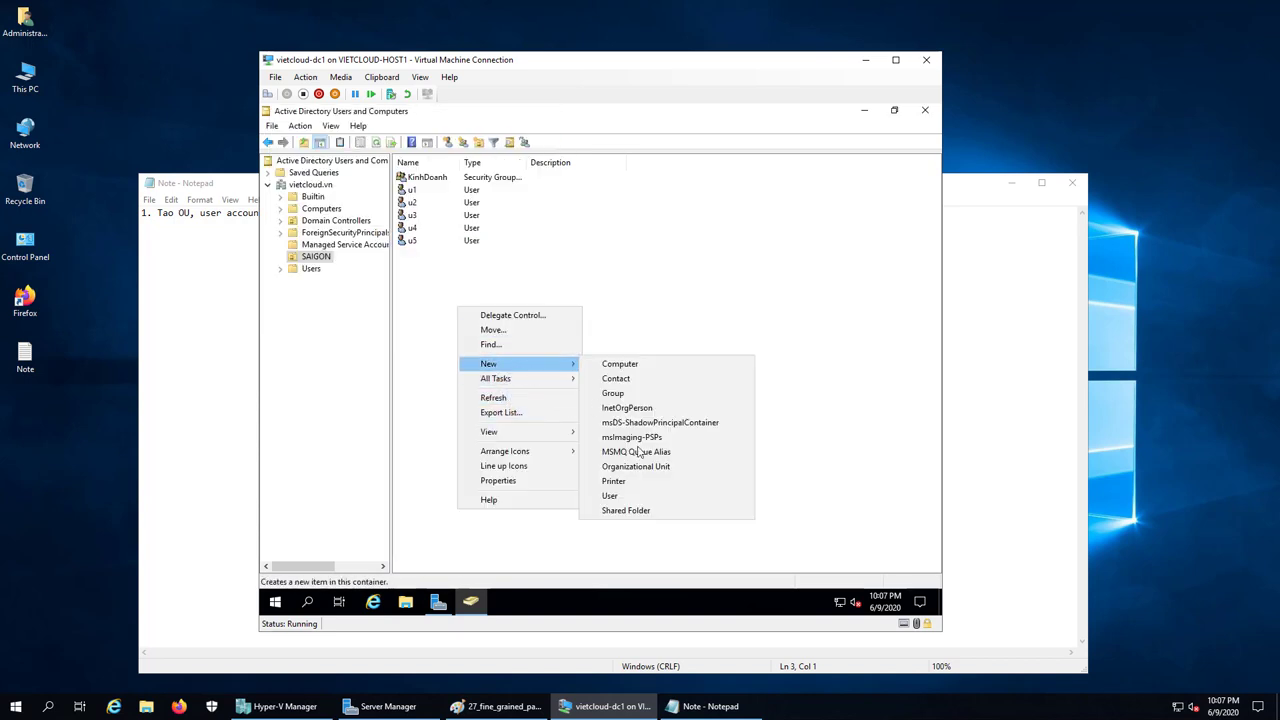
click(635, 394)
text(K)
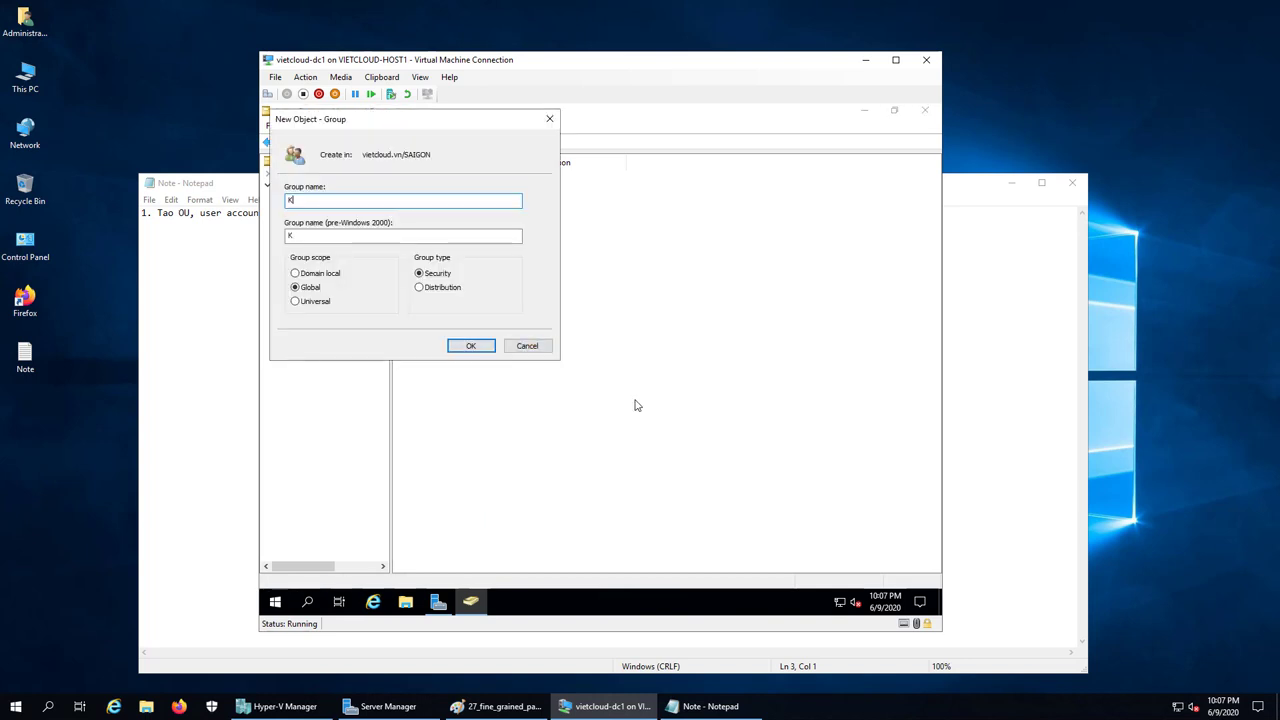
text(eToan)
key(Return)
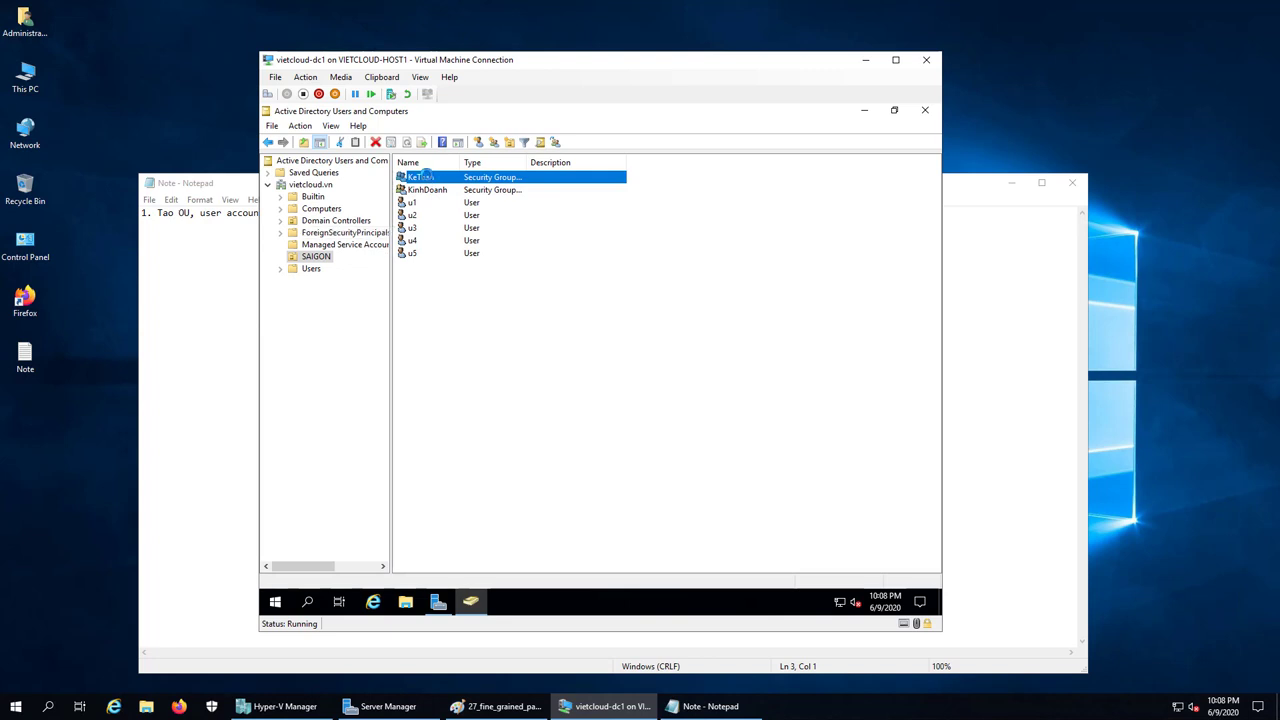
Add u4 and u5 to the KeToan group's Members list
double_click(424, 176)
click(535, 228)
click(506, 443)
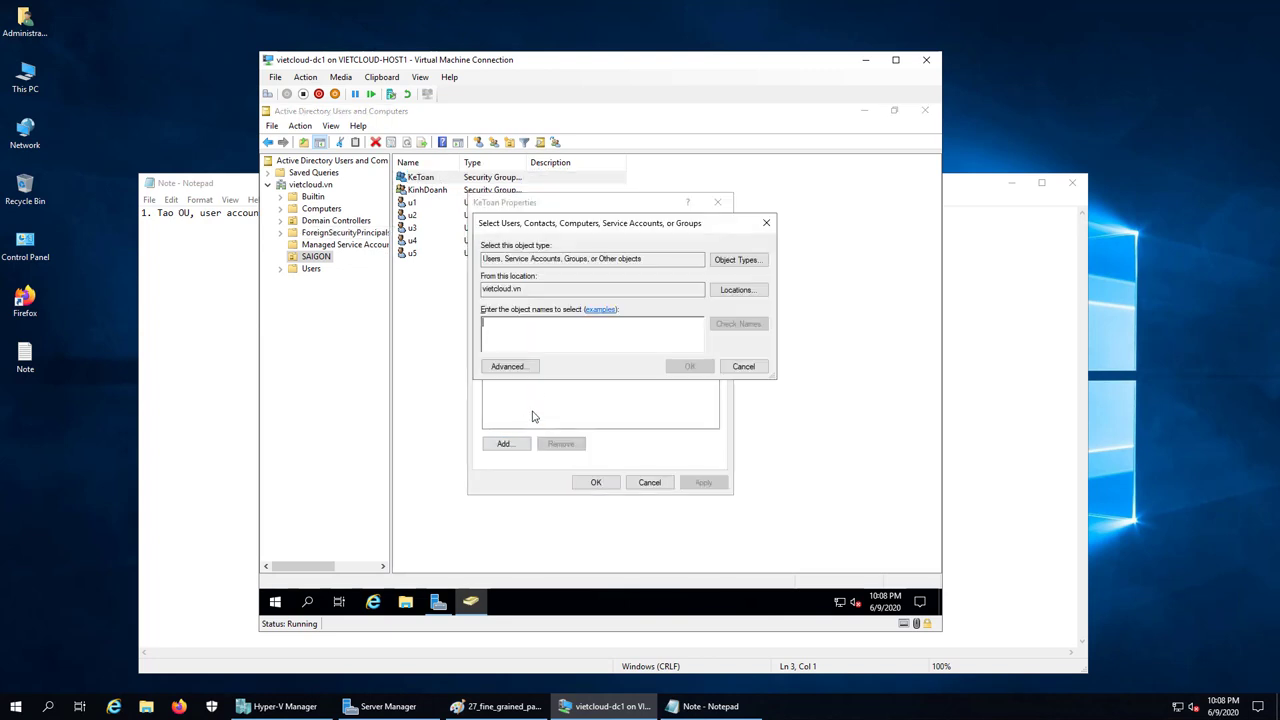
text(u4)
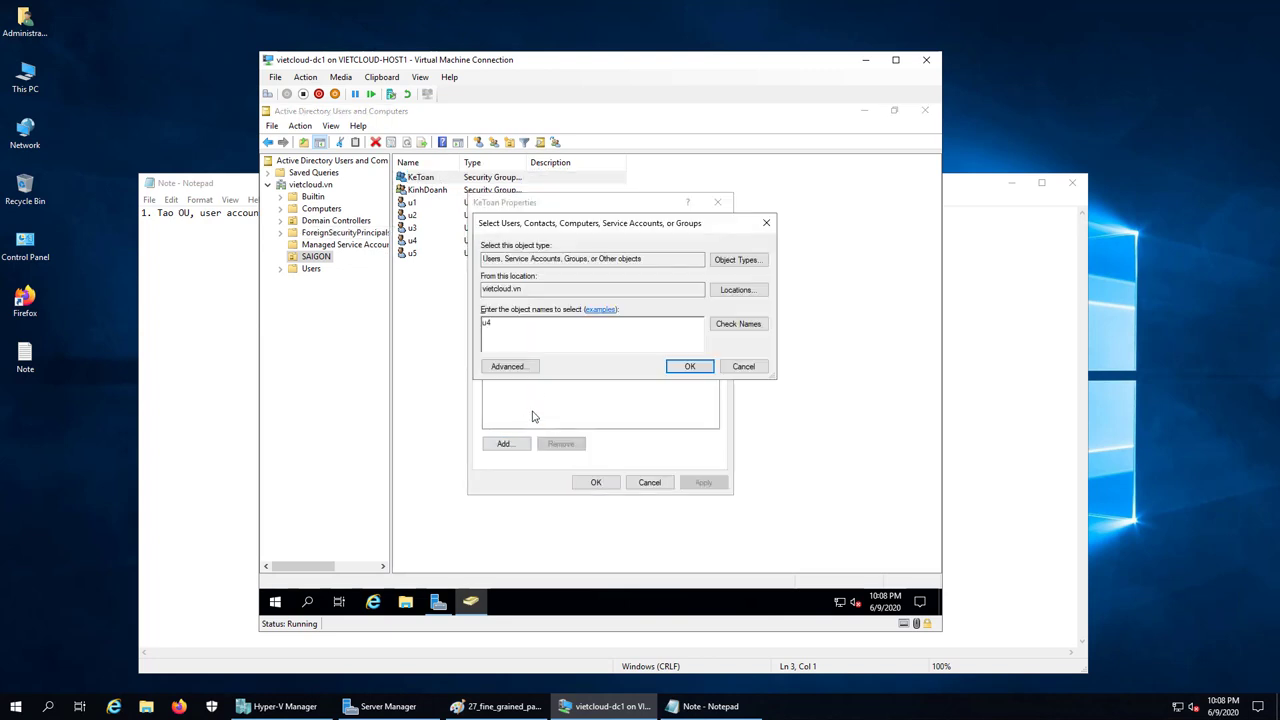
text(;u5)
click(738, 324)
click(689, 366)
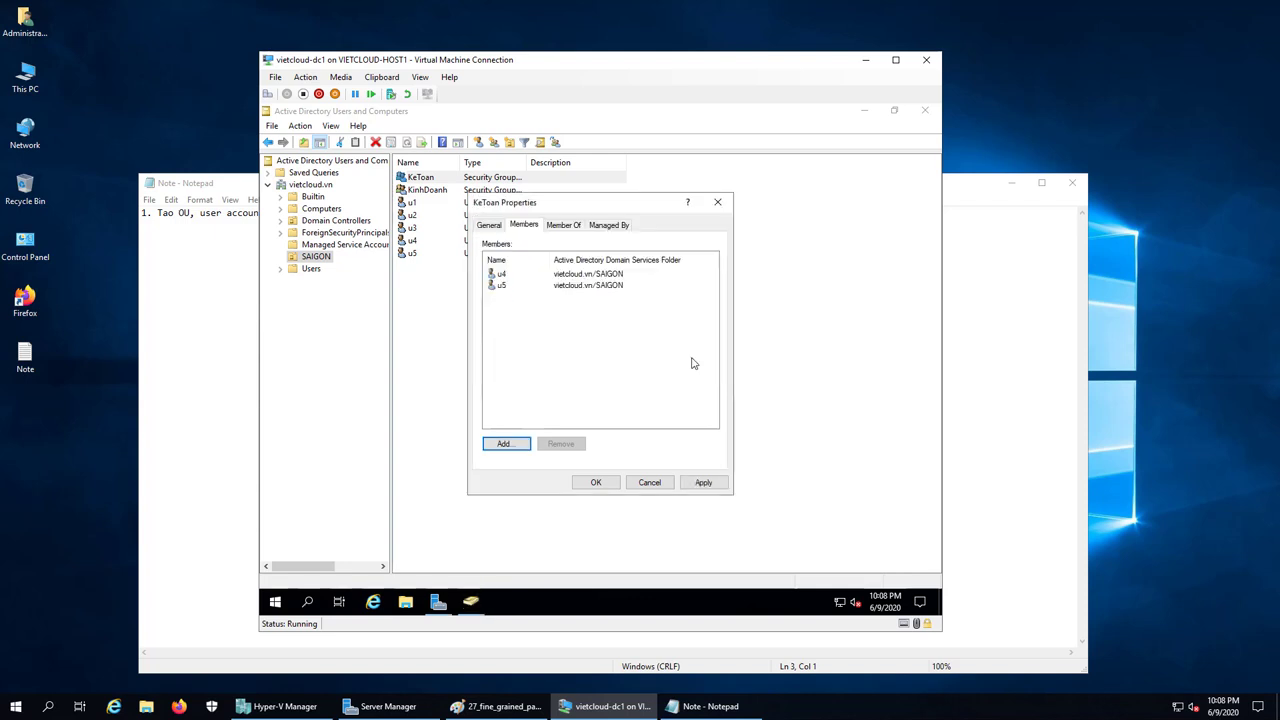
click(596, 482)
Review the SAIGON contents by selecting KinhDoanh, KeToan and users u1–u3
click(428, 191)
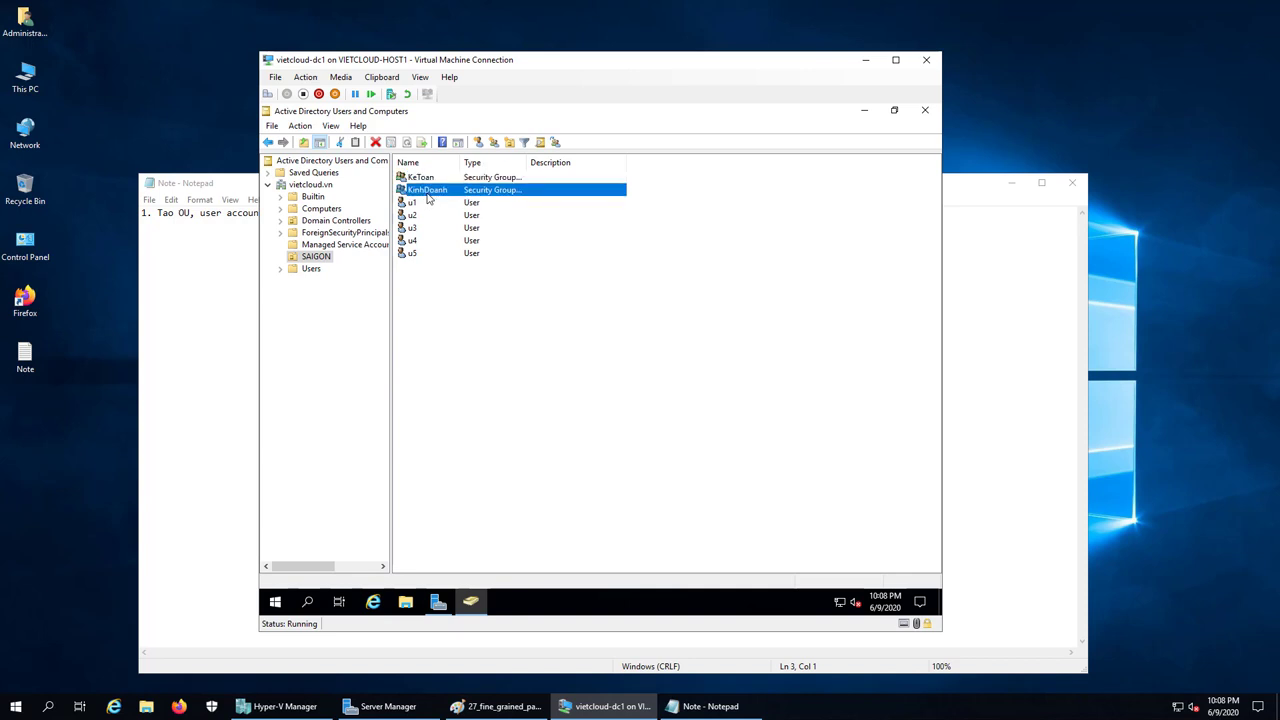
click(428, 178)
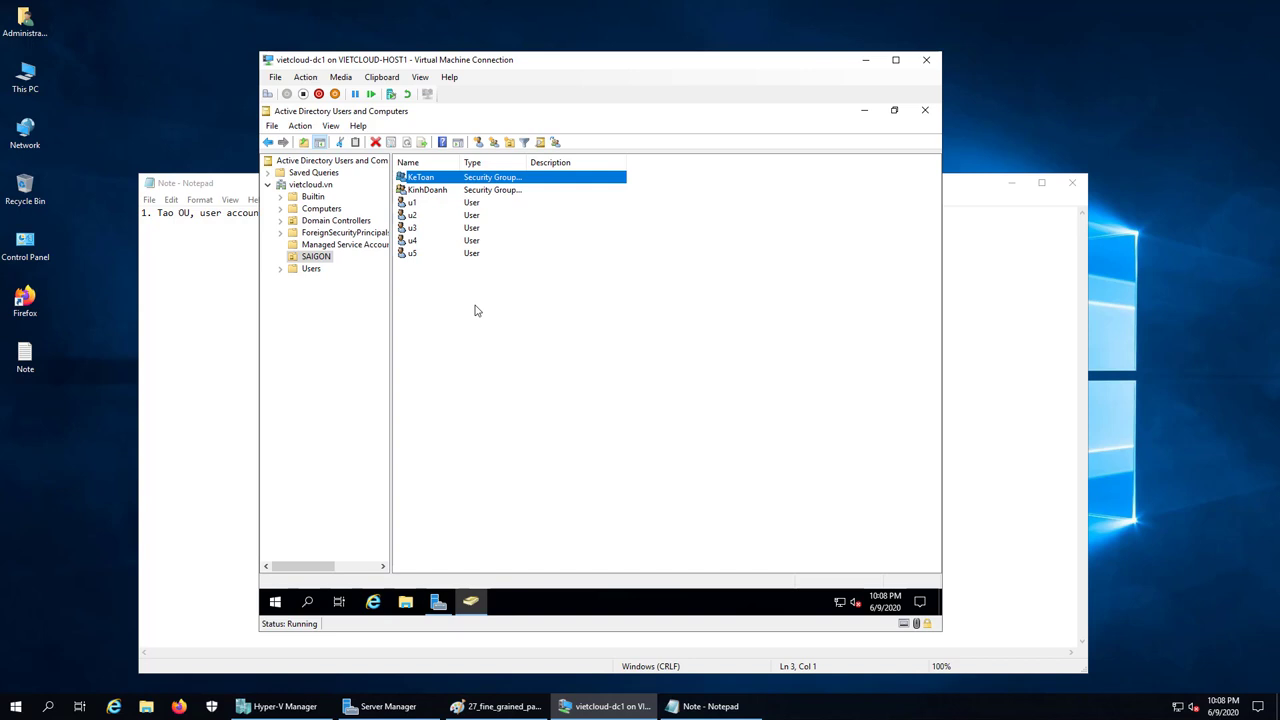
click(410, 203)
click(414, 215)
click(418, 228)
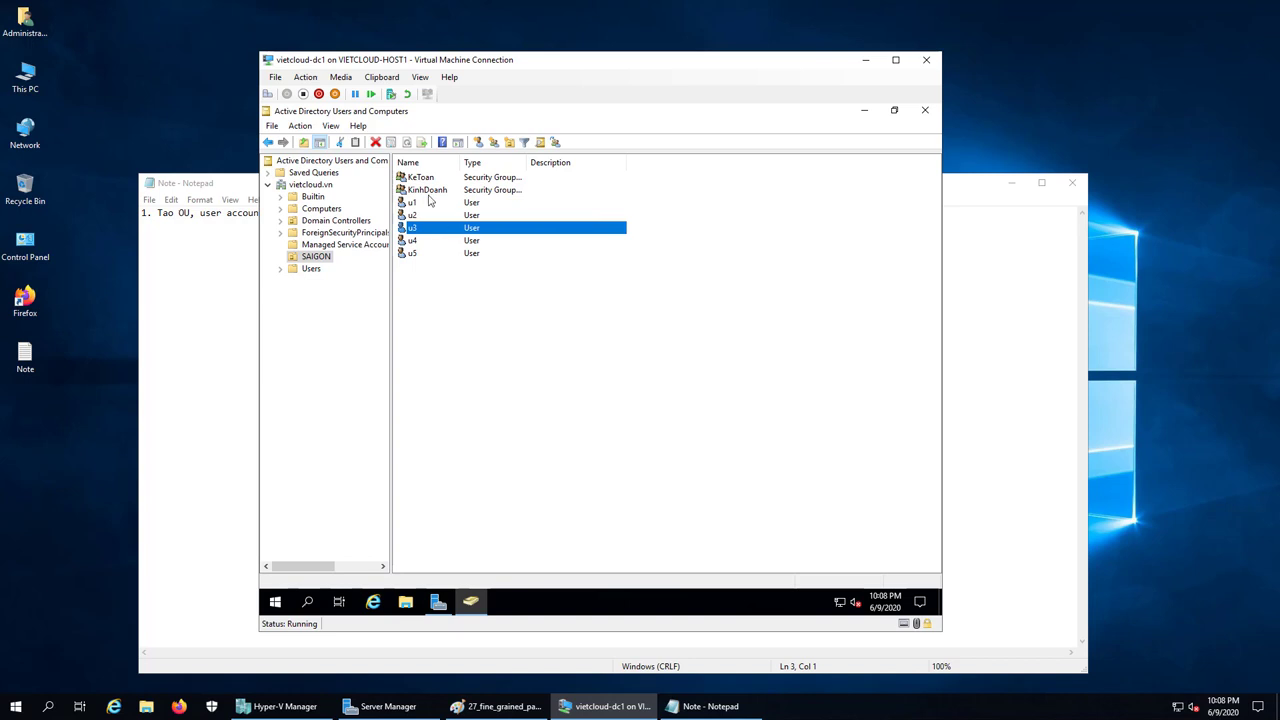
key(Home)
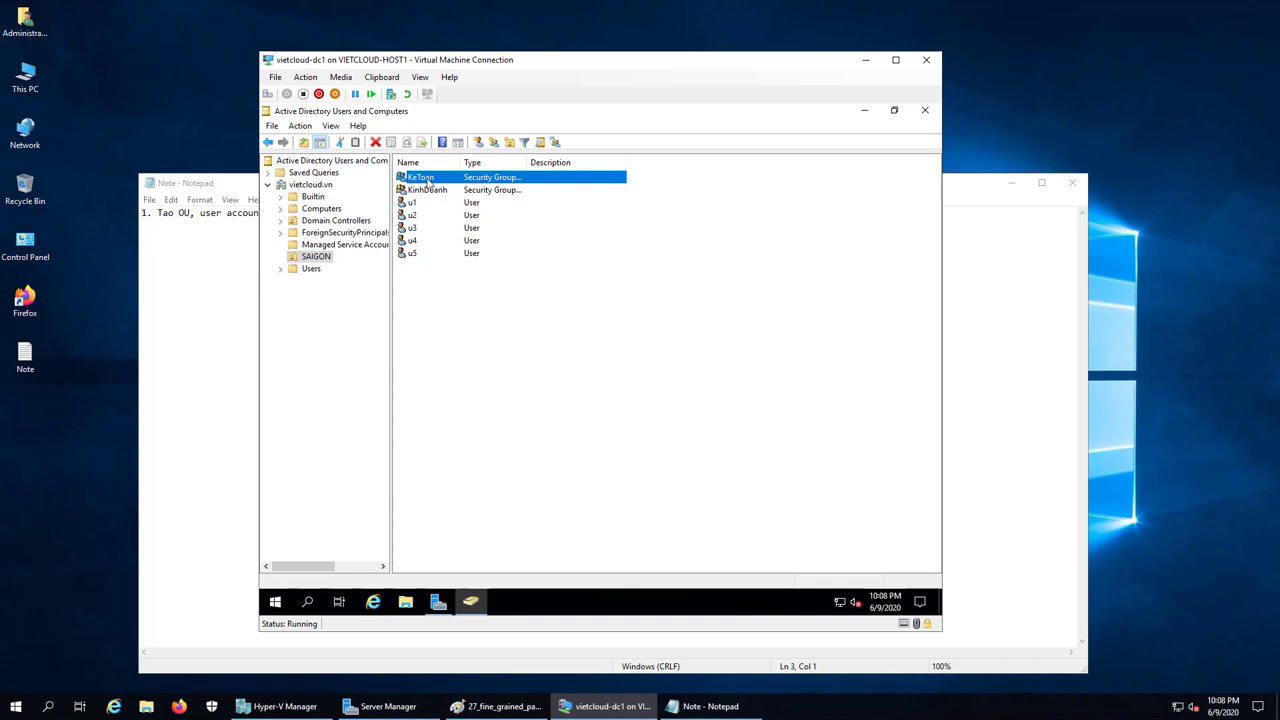
click(586, 335)
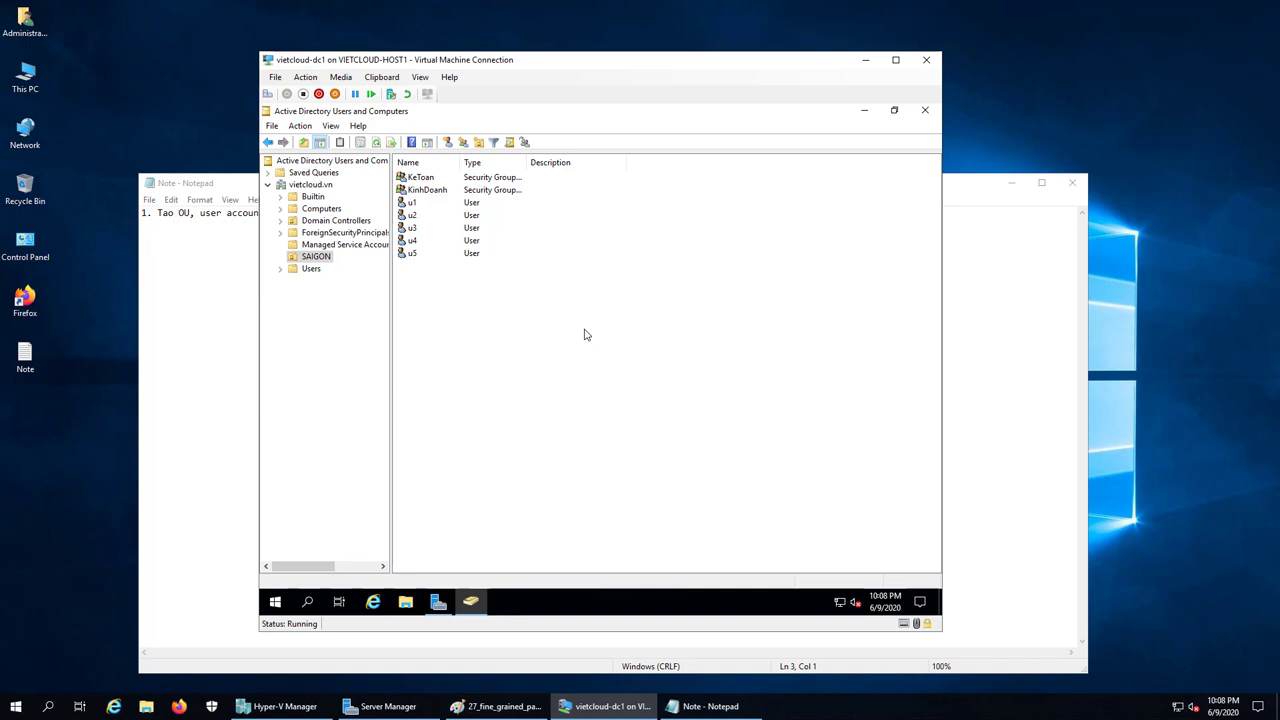
Open a console connection to the vietcloud-pc1 VM from Hyper-V Manager
click(280, 706)
click(195, 111)
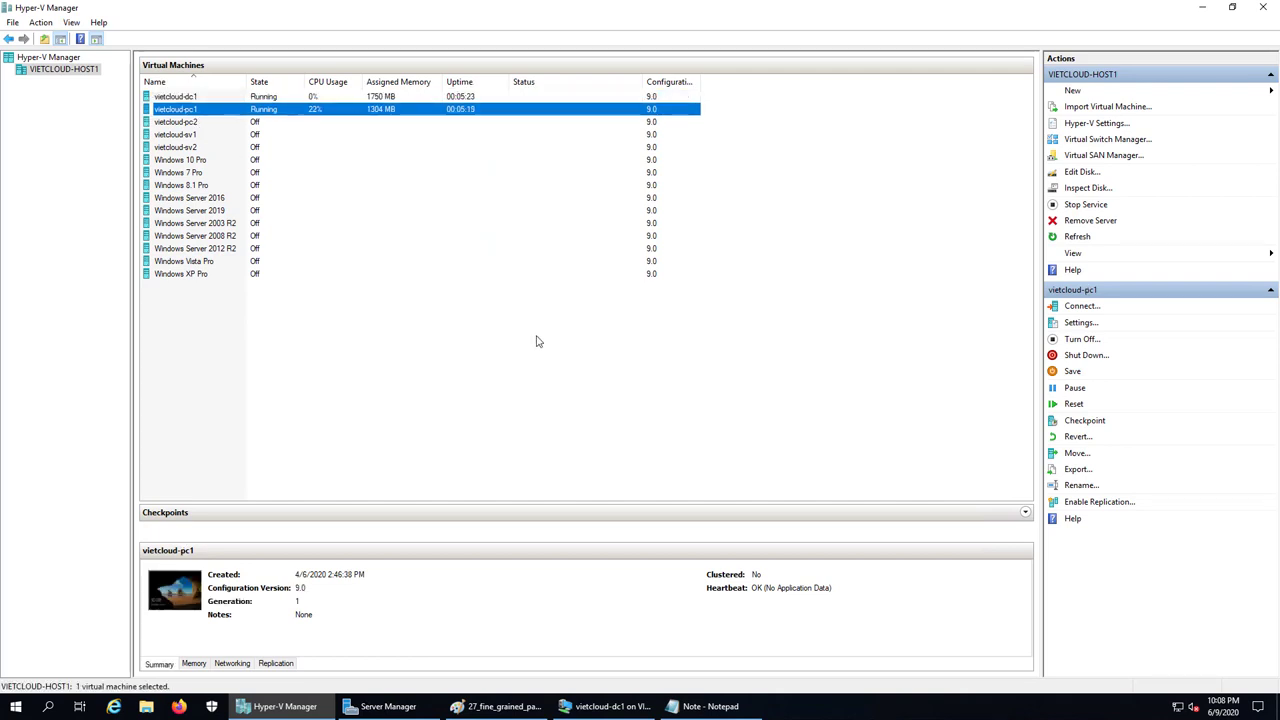
double_click(318, 110)
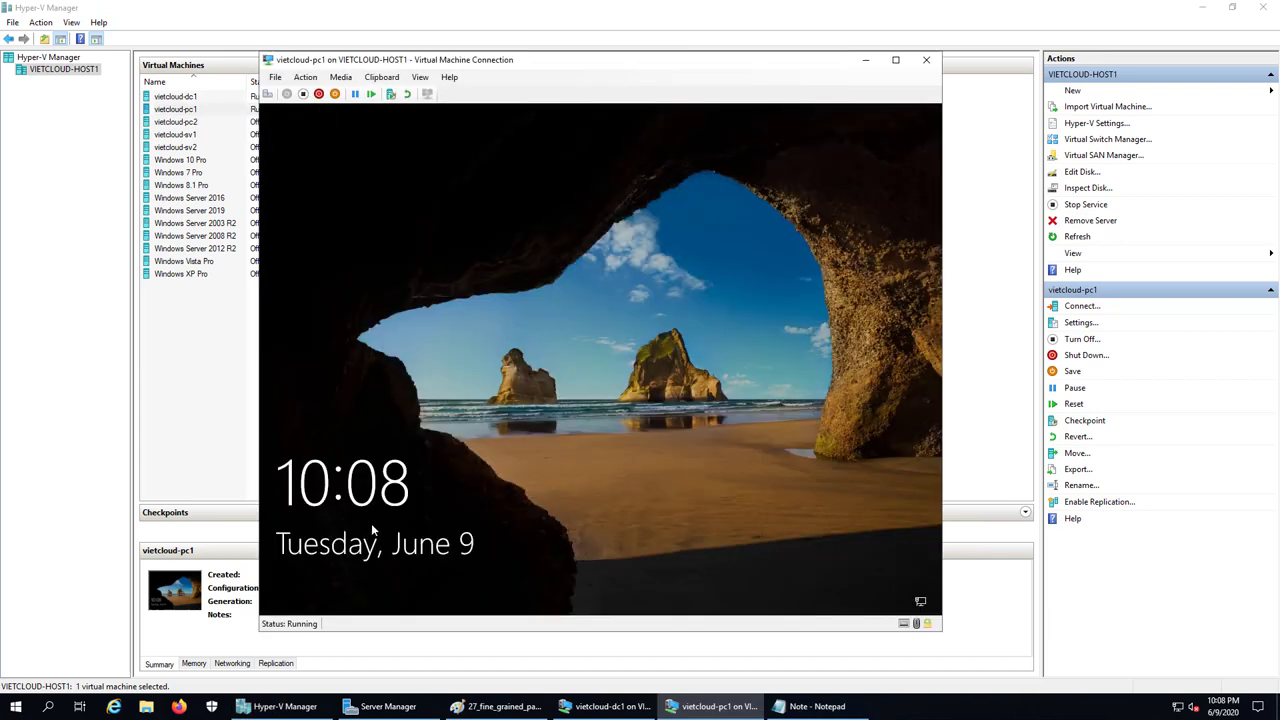
Sign in to vietcloud-pc1 as domain user u4 with its password
drag(356, 582, 425, 322)
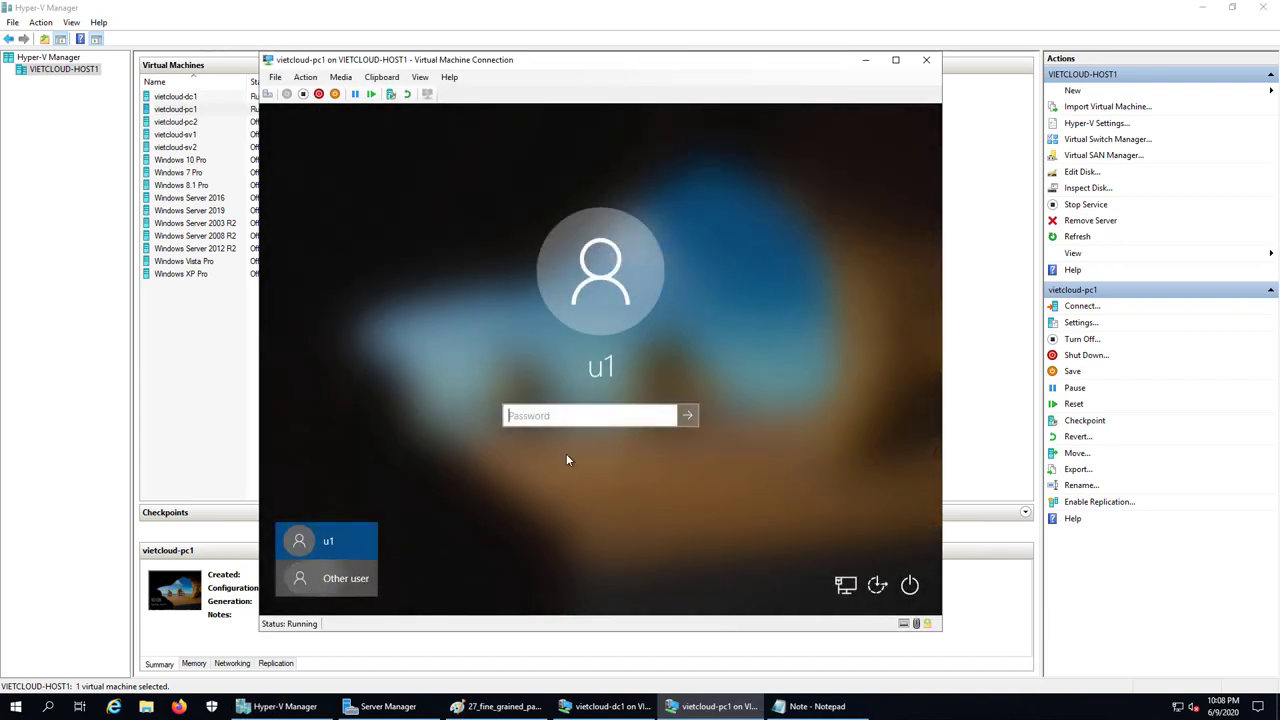
click(340, 578)
text(u4)
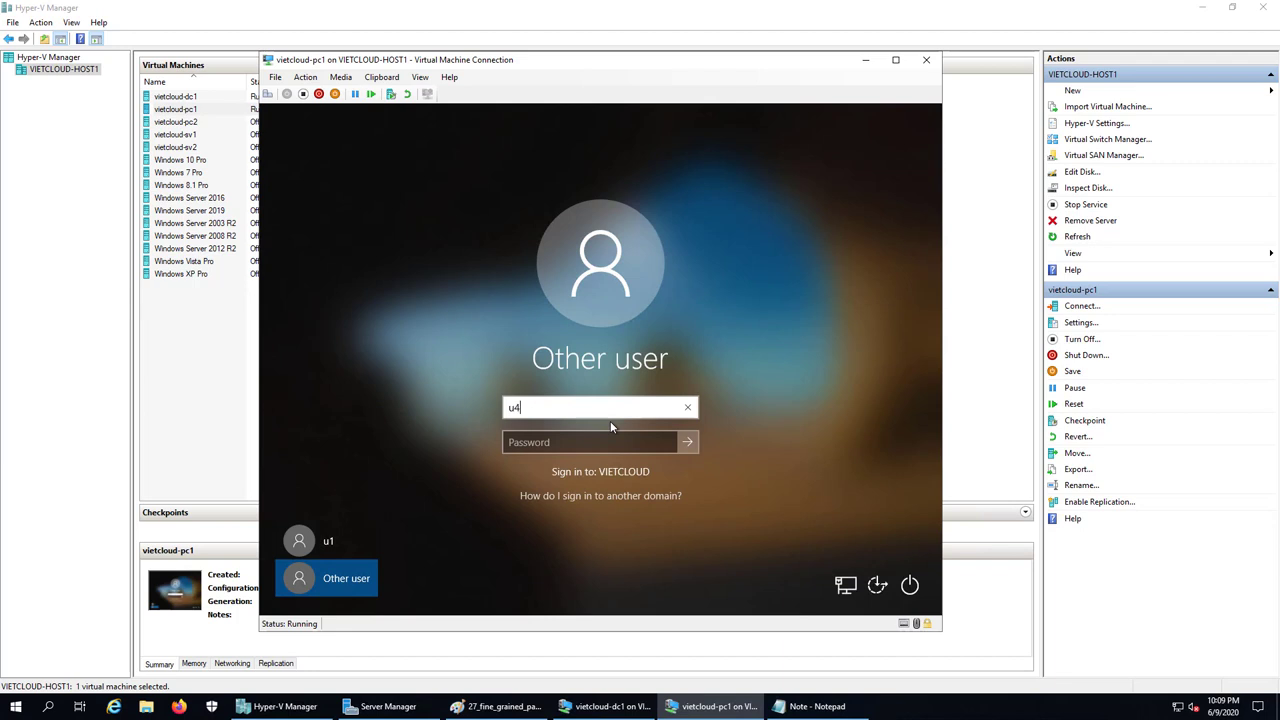
key(Tab)
text(123456)
key(Return)
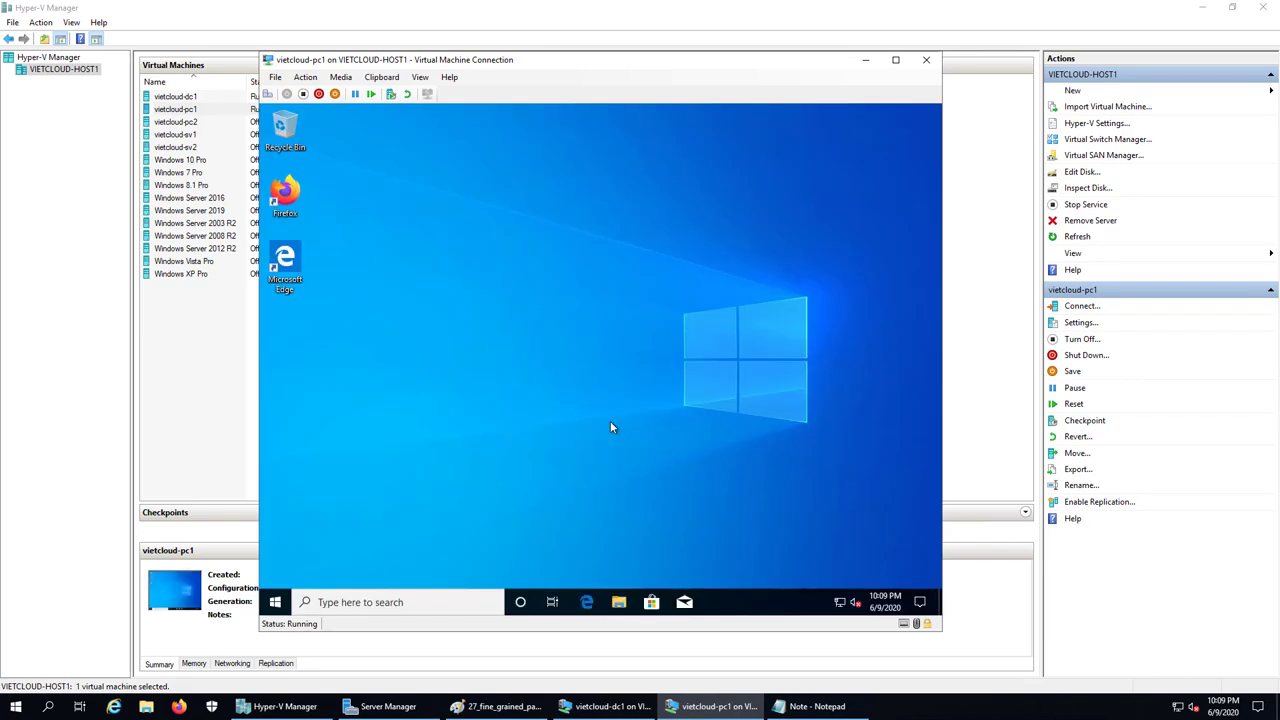
Change u4's password on vietcloud-pc1 from the old password to a new one
click(267, 93)
click(598, 343)
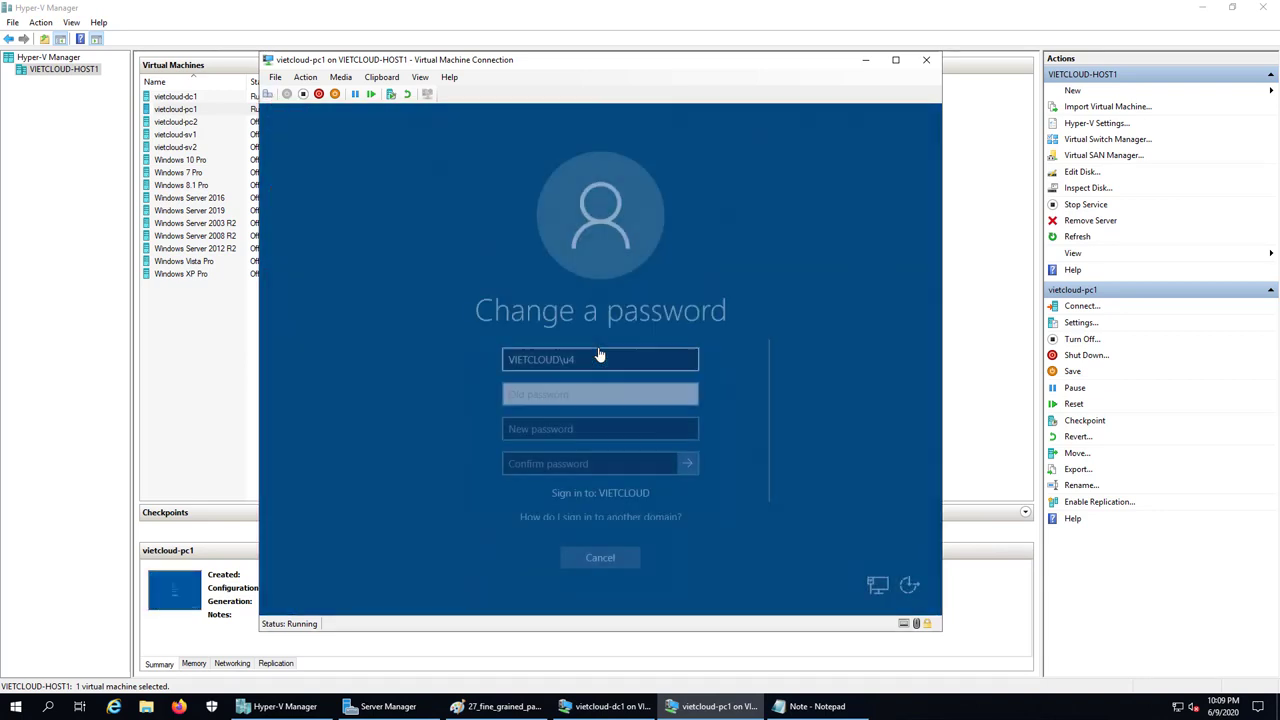
text(12)
key(Tab)
text(123)
key(Tab)
text(123)
click(687, 463)
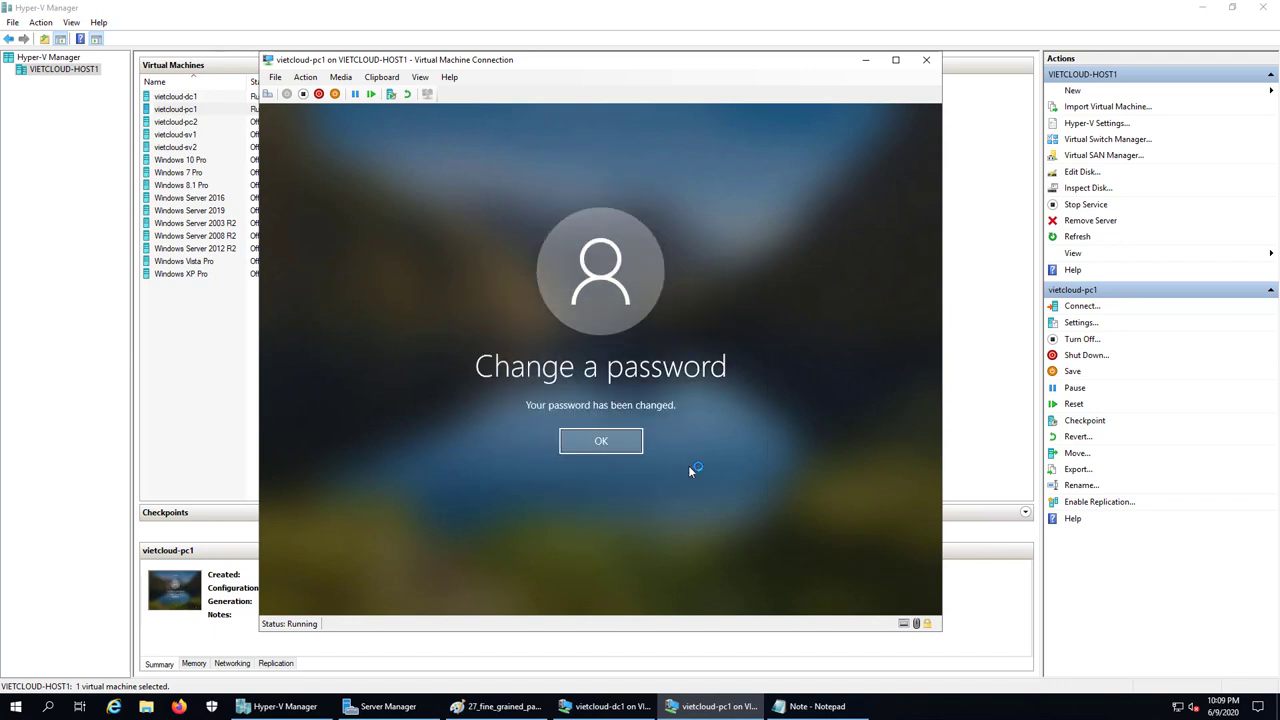
click(614, 441)
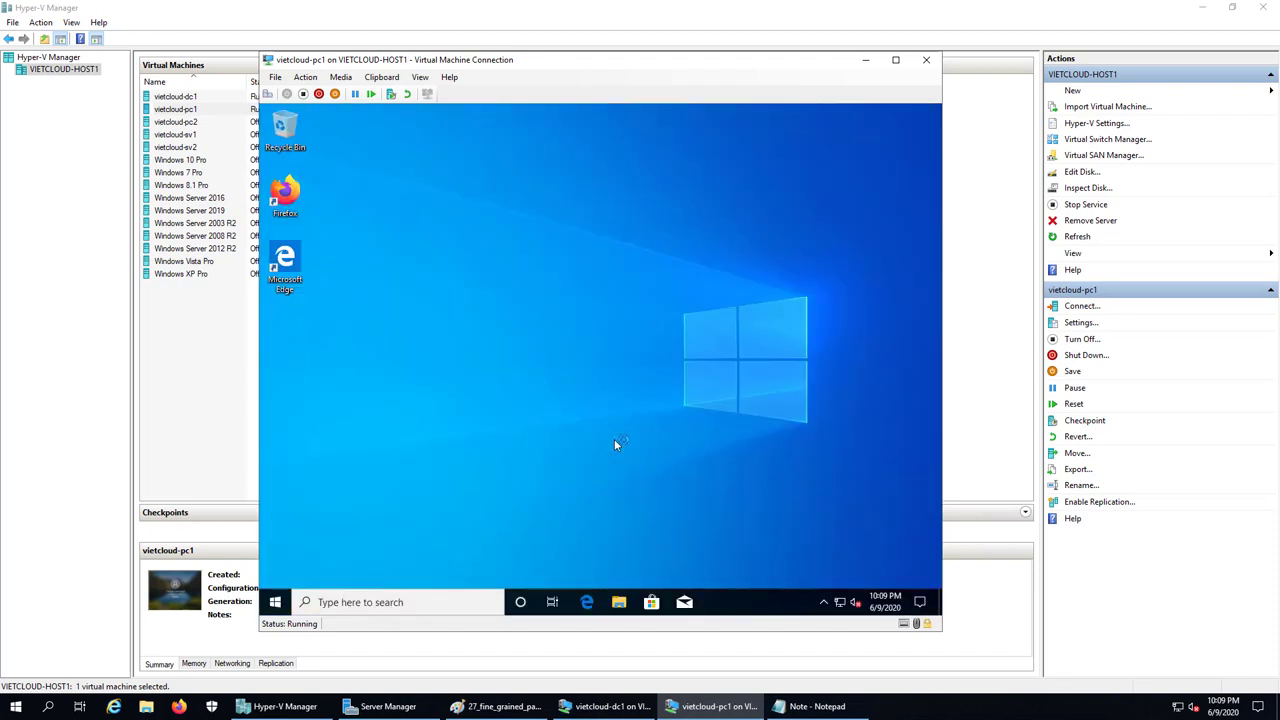
Sign u4 out through the Win+X menu and sign back in
right_click(275, 602)
mouse_move(305, 562)
click(518, 513)
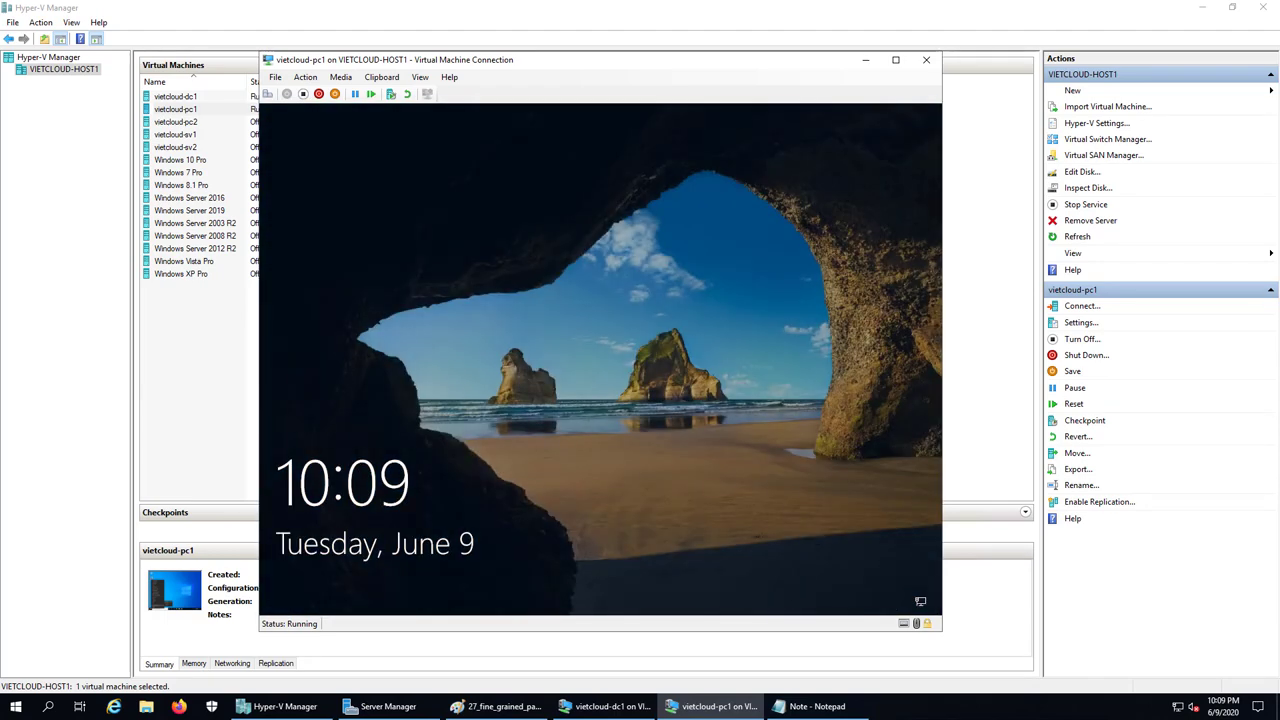
click(563, 371)
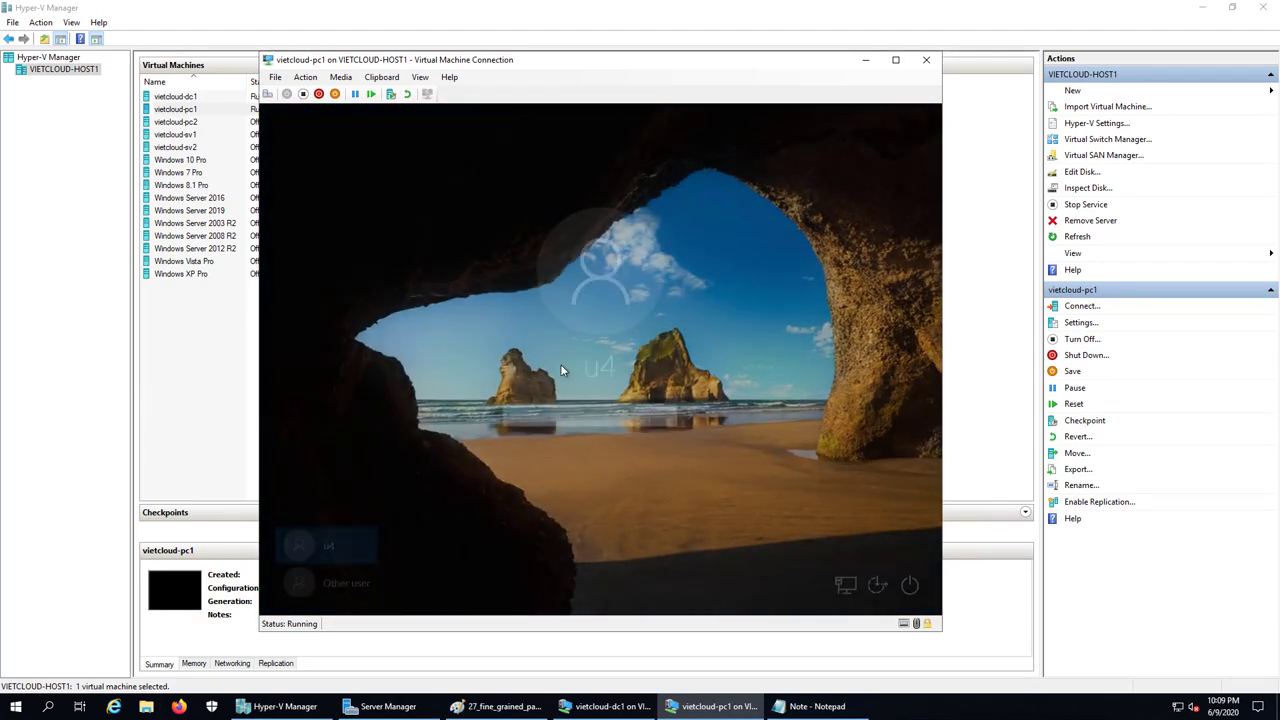
click(694, 422)
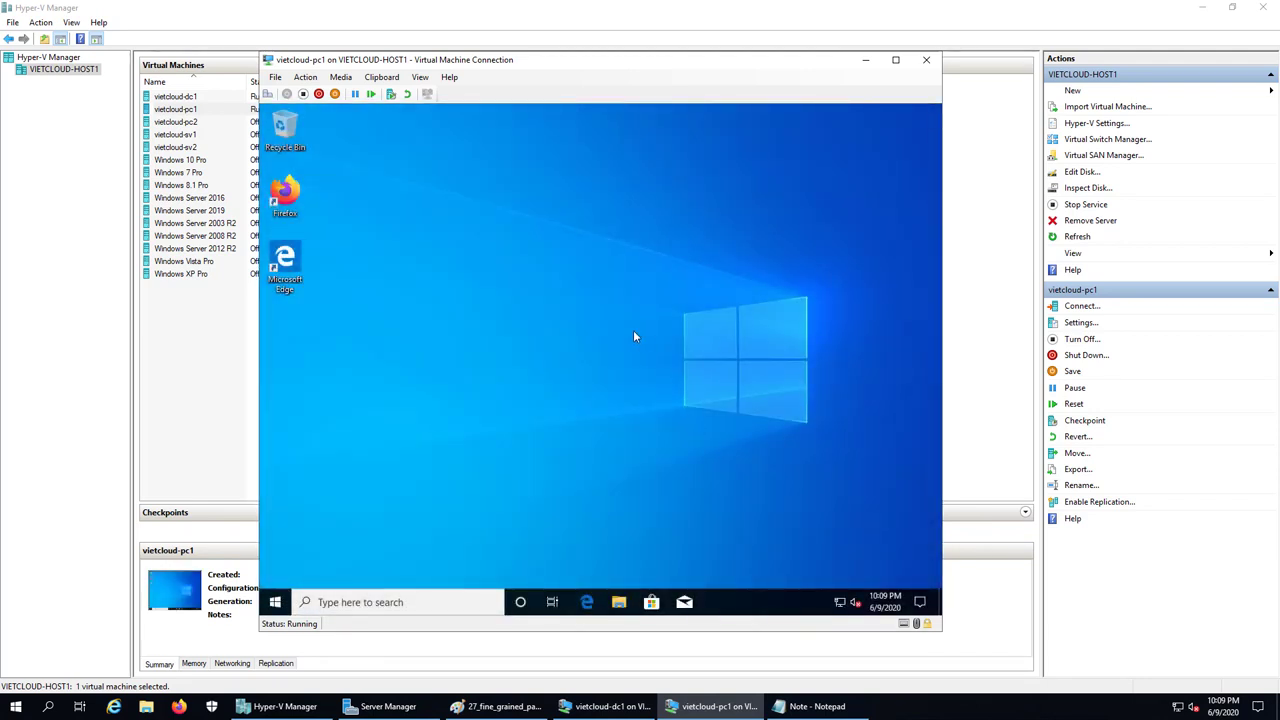
right_click(413, 384)
key(Escape)
Sign u4 out again and minimize the vietcloud-pc1 connection window
click(275, 605)
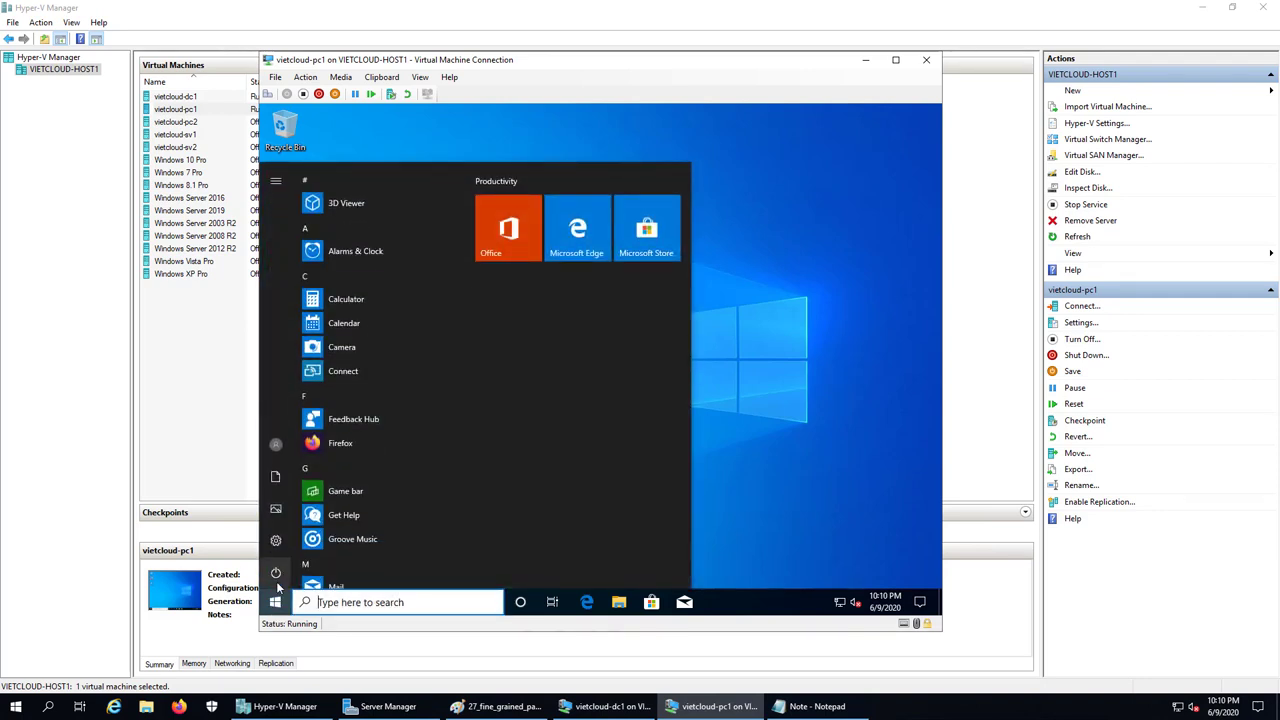
mouse_move(280, 588)
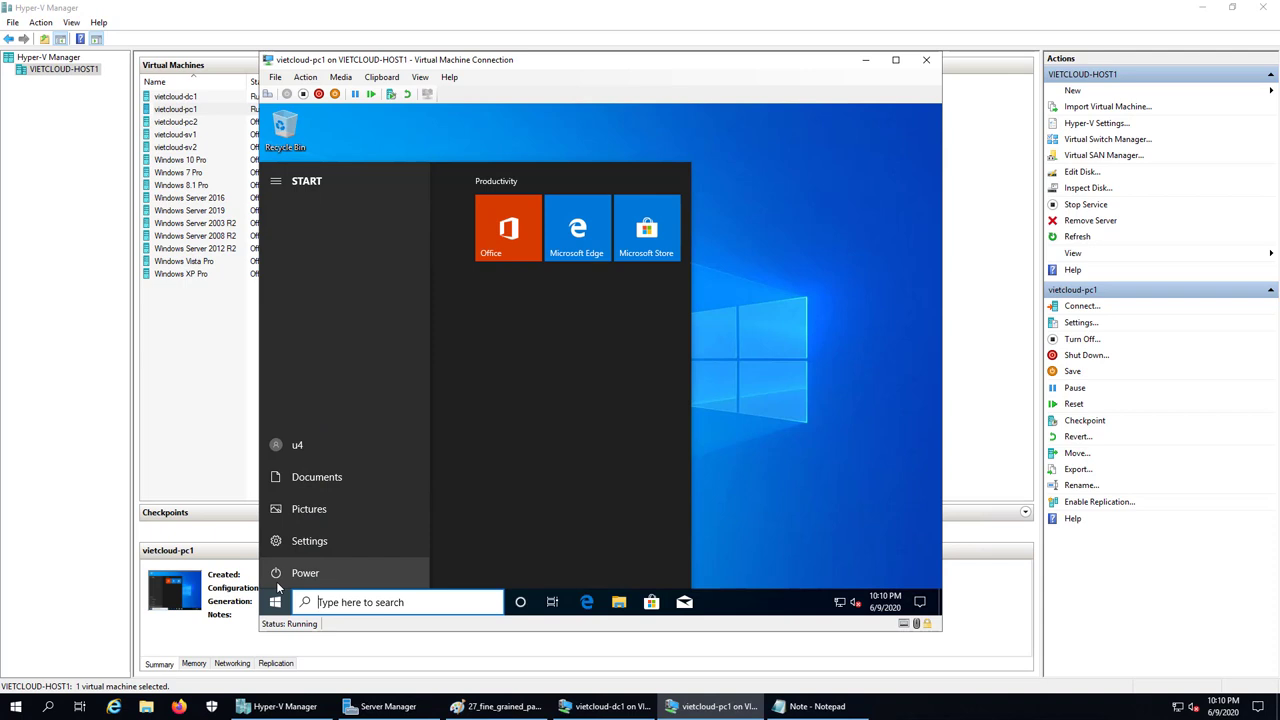
click(275, 602)
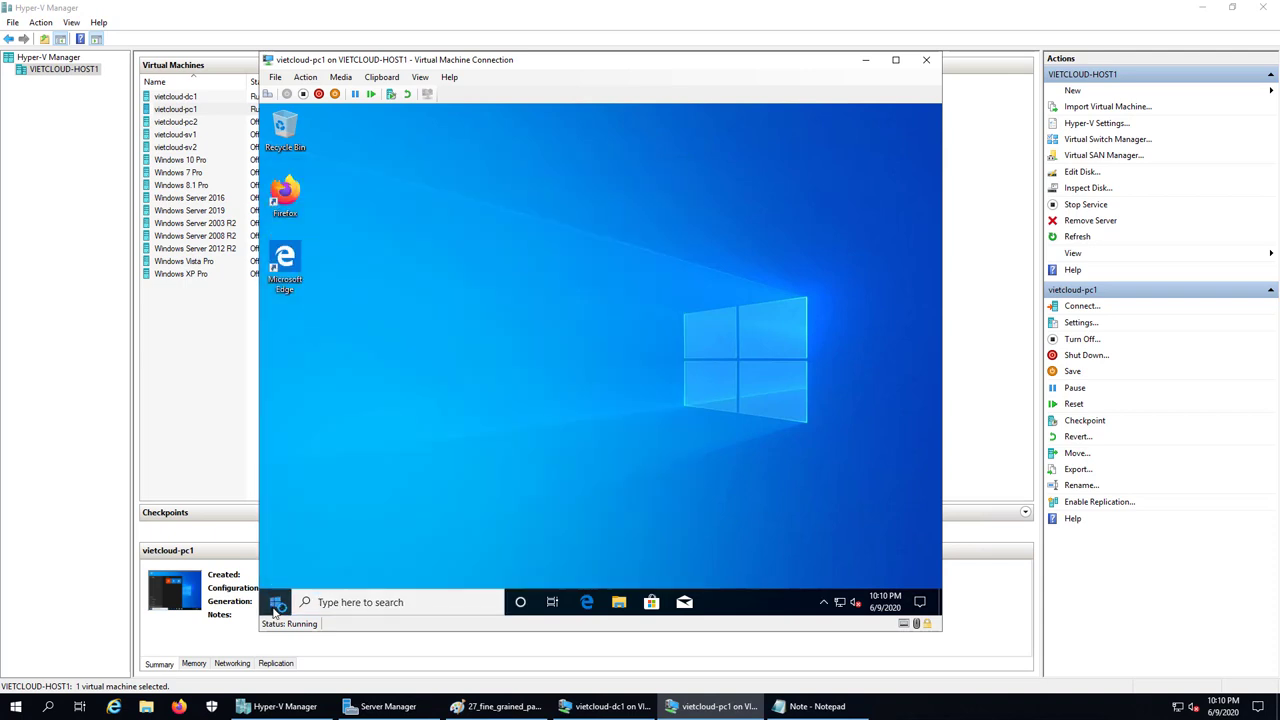
right_click(275, 602)
mouse_move(341, 565)
click(486, 522)
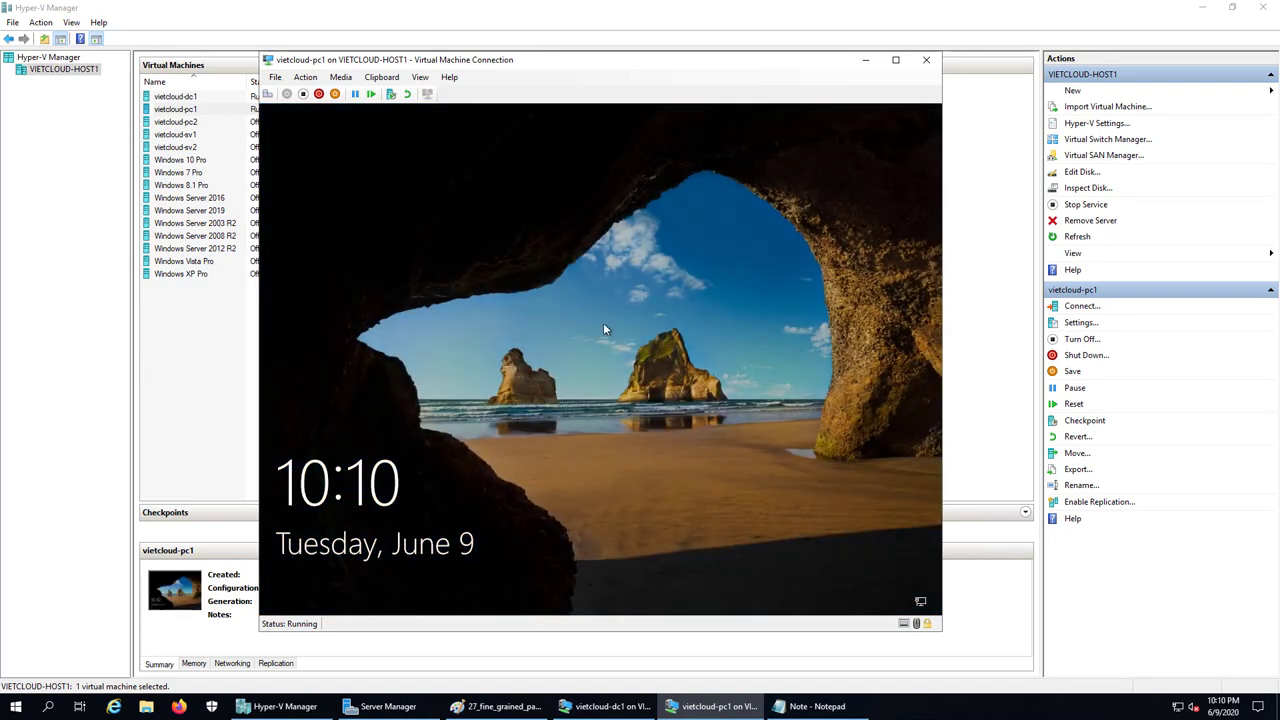
click(603, 325)
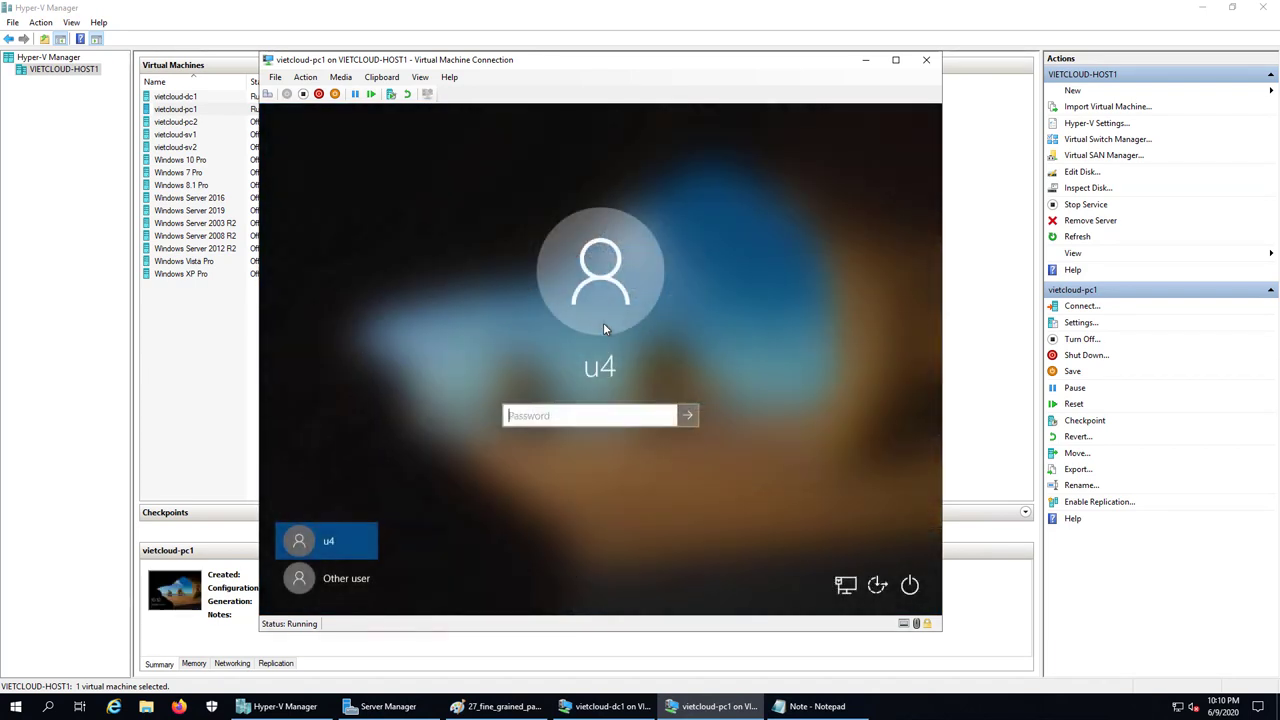
click(865, 60)
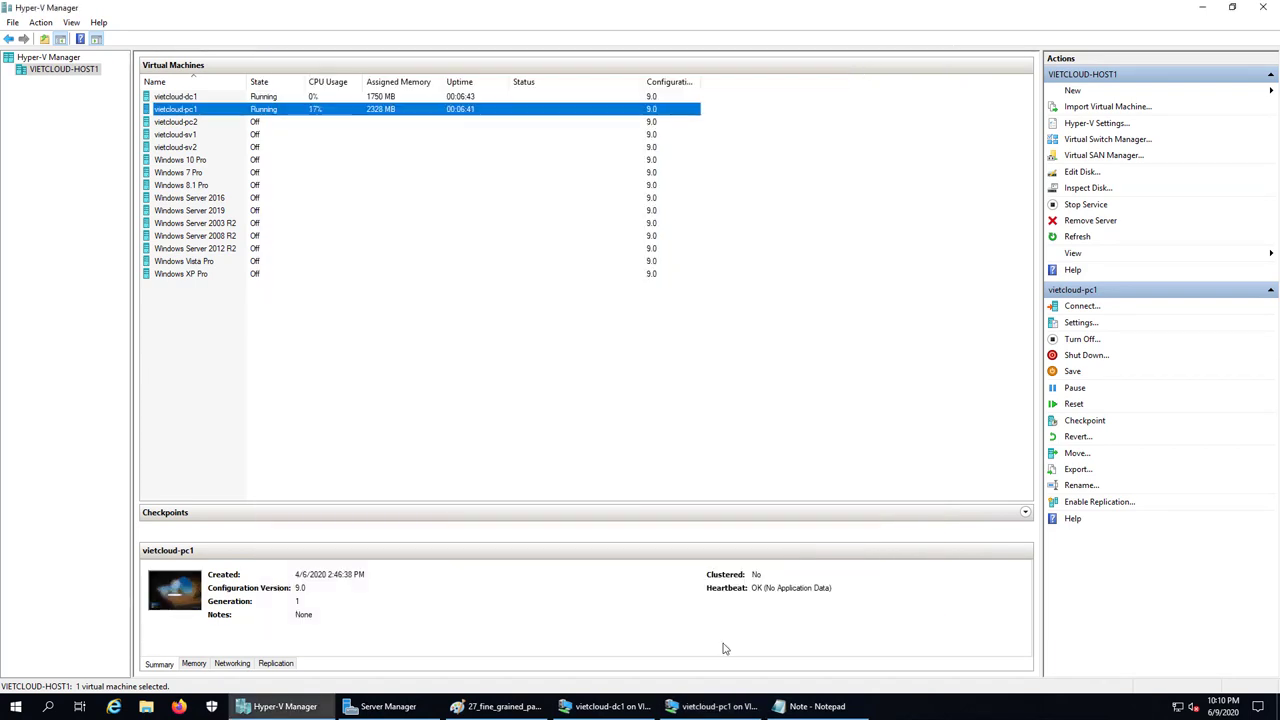
Close Active Directory Users and Computers on vietcloud-dc1 and minimize its console
click(712, 706)
click(712, 706)
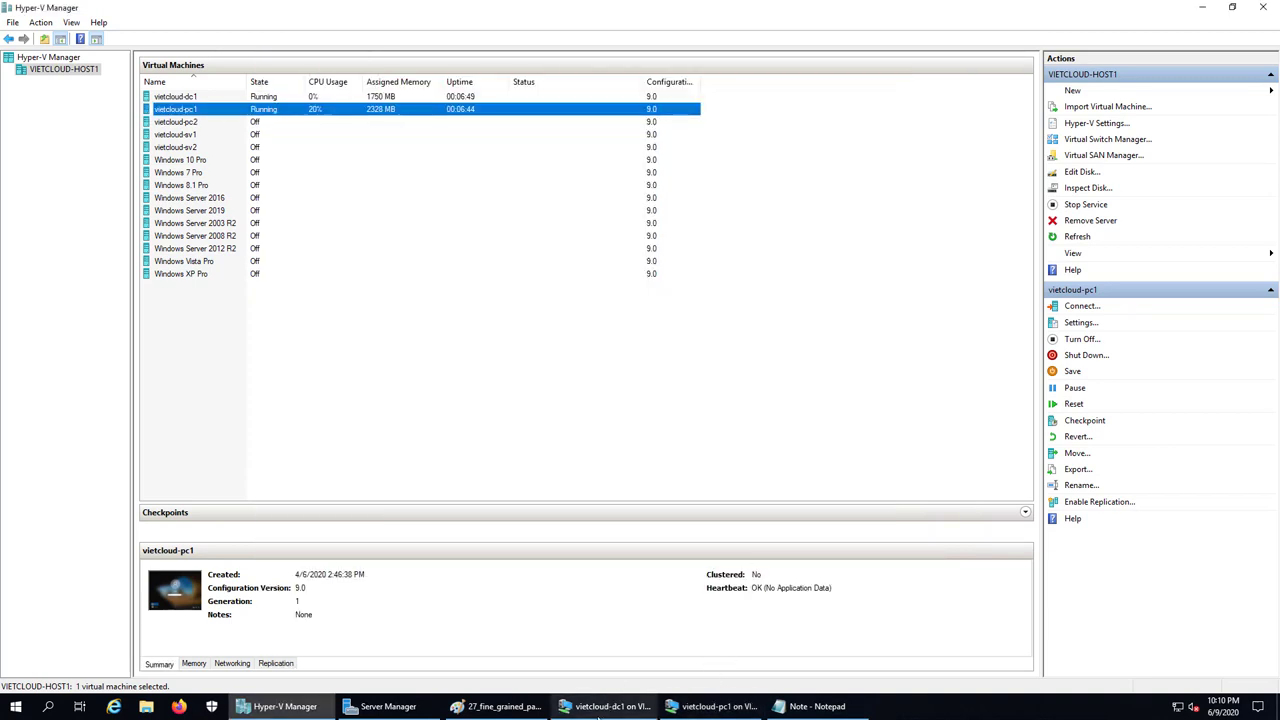
click(607, 706)
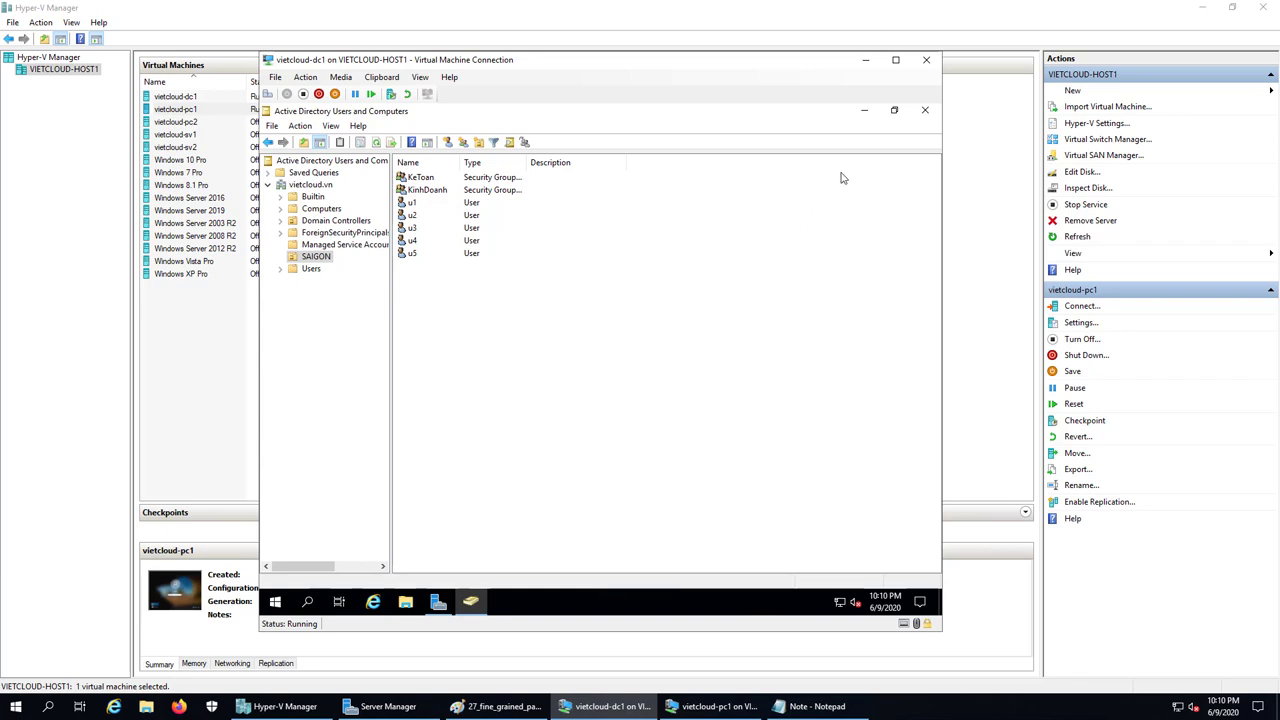
click(922, 111)
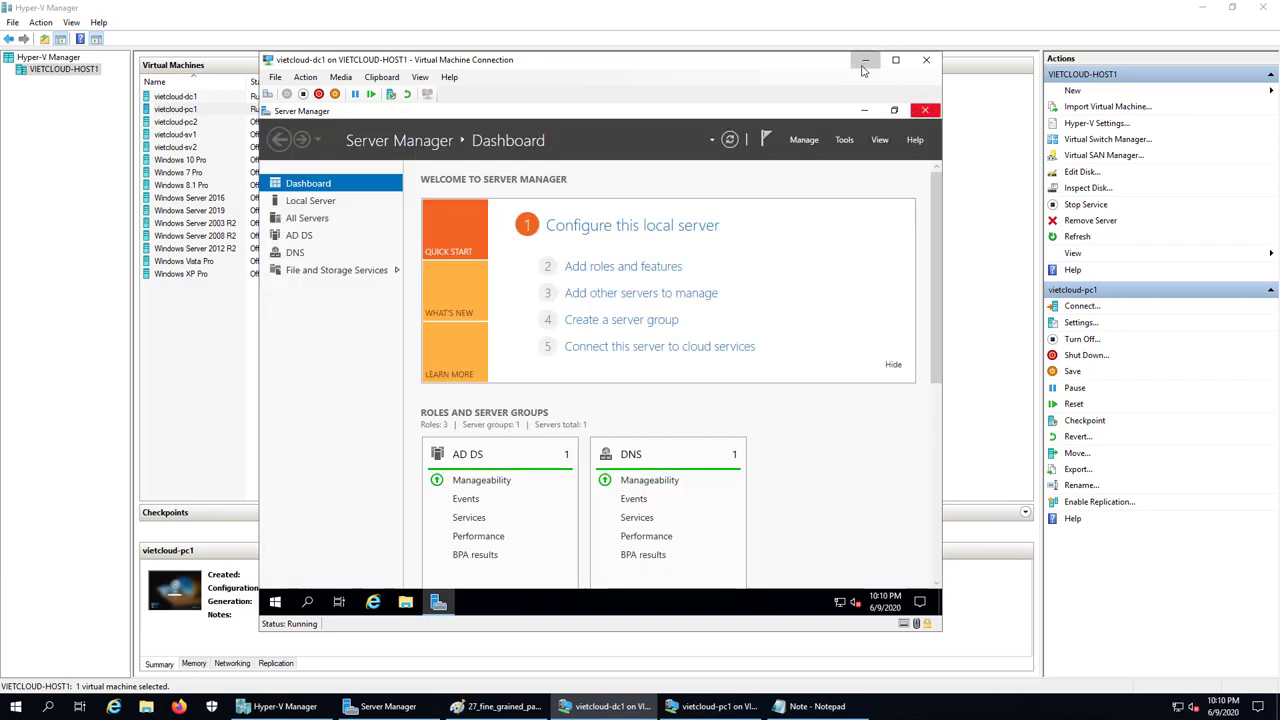
click(865, 60)
Add '2. Tao fine grained password policies.' to the Notepad note and return to vietcloud-dc1
click(783, 700)
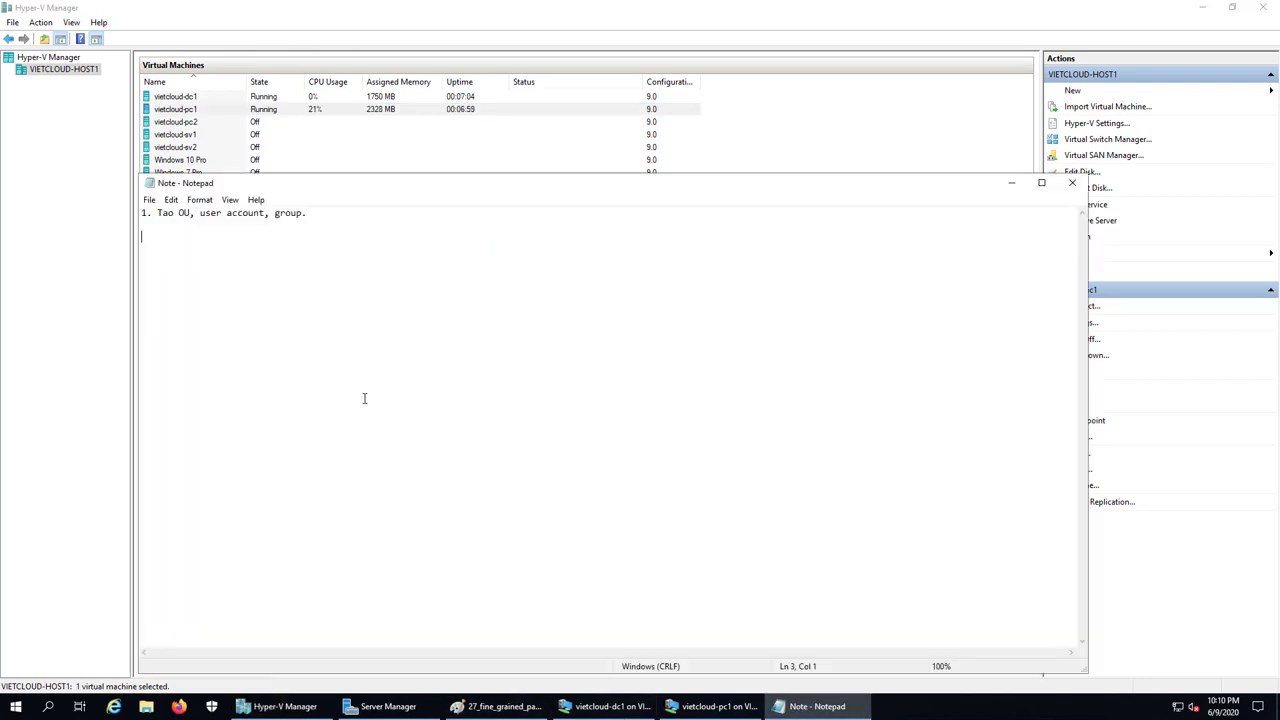
text(2. Tao fine grained password poli)
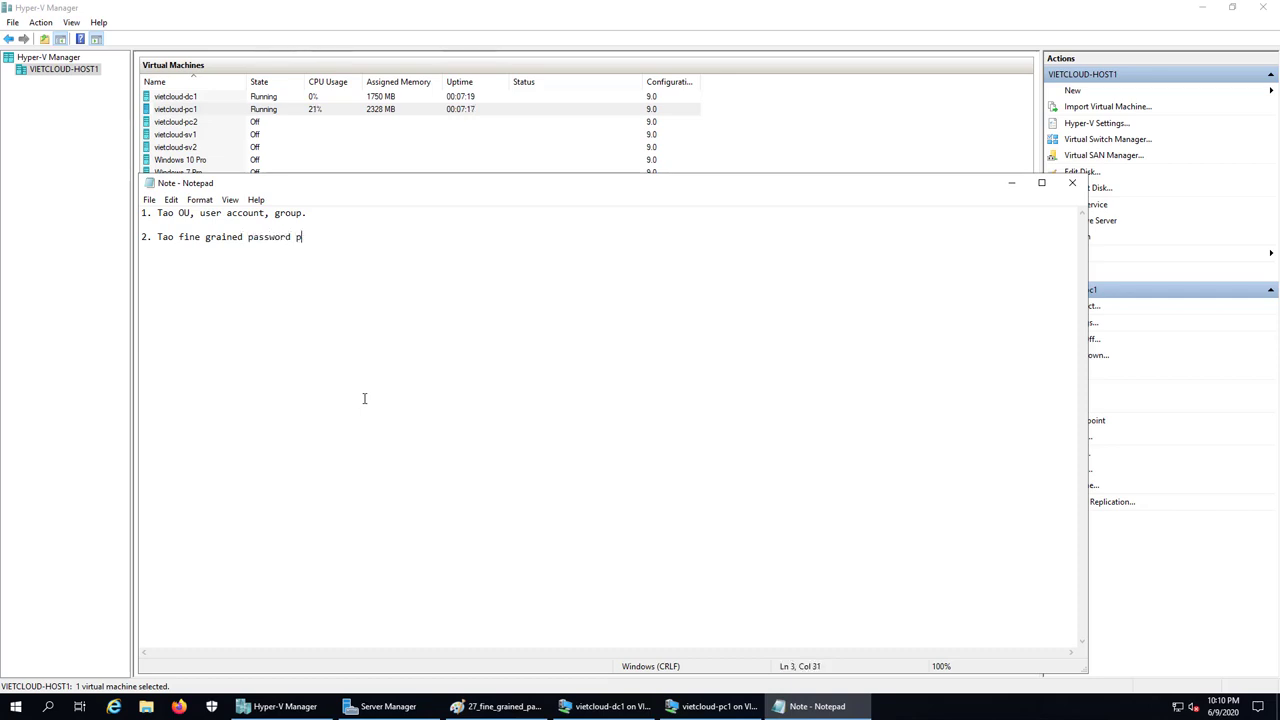
key(BackSpace)
key(BackSpace)
text(licies.)
key(Return)
key(Return)
click(646, 711)
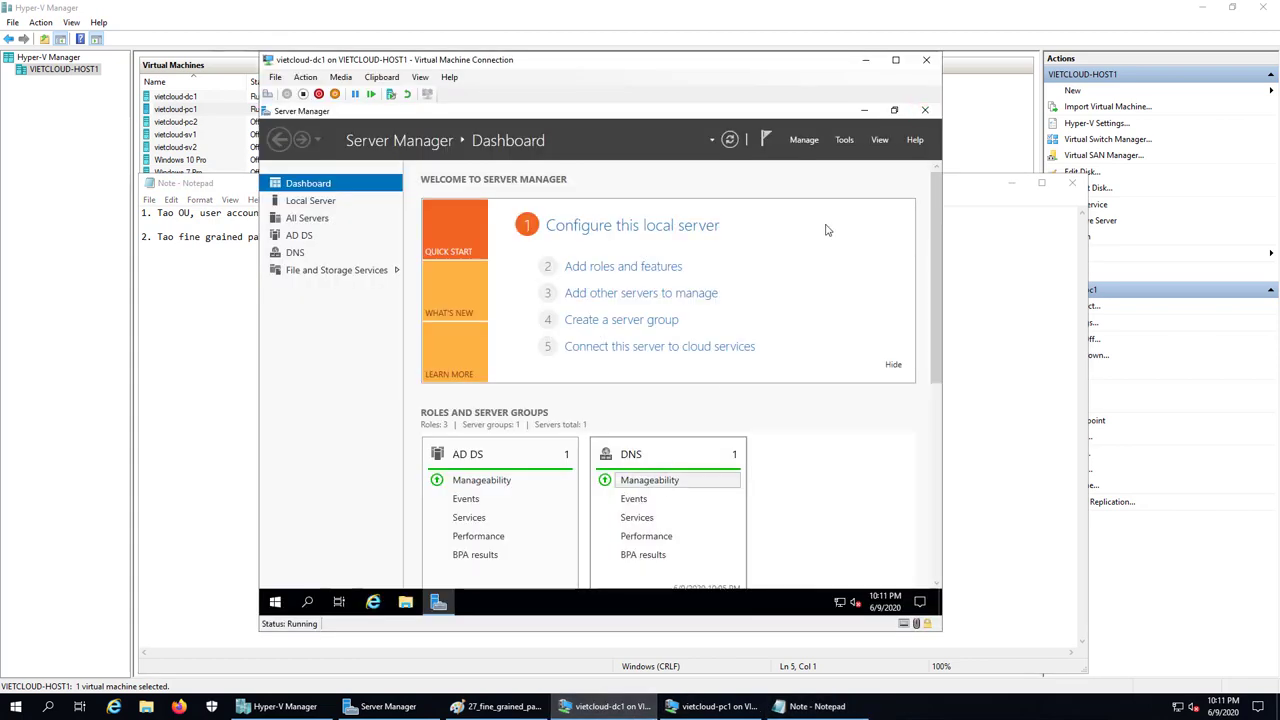
Launch Active Directory Administrative Center from the administrative tools and maximize it
click(847, 143)
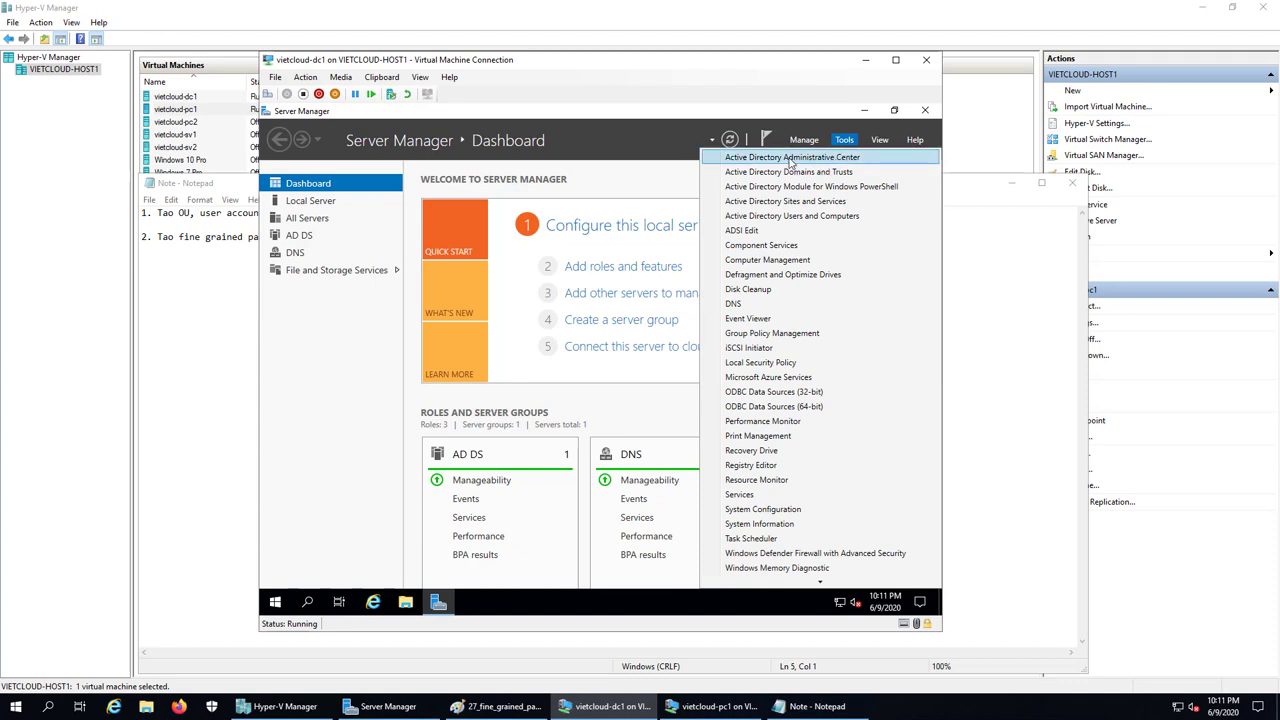
click(787, 160)
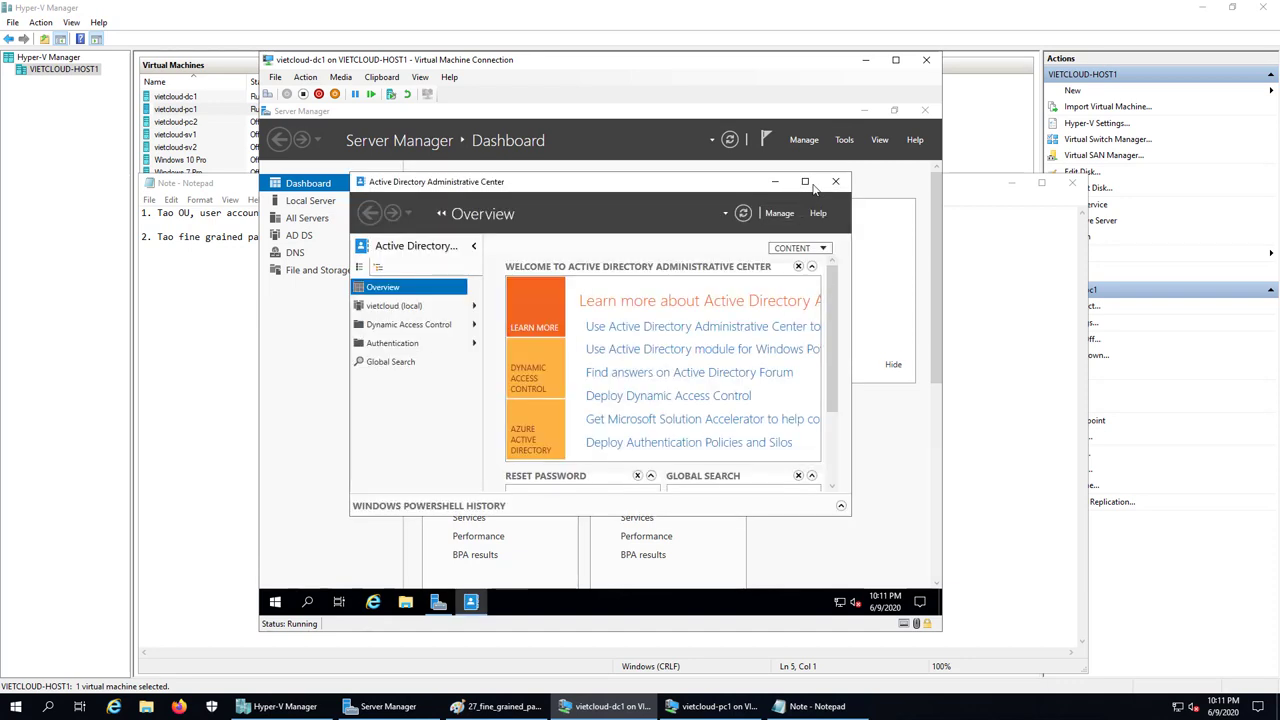
click(806, 182)
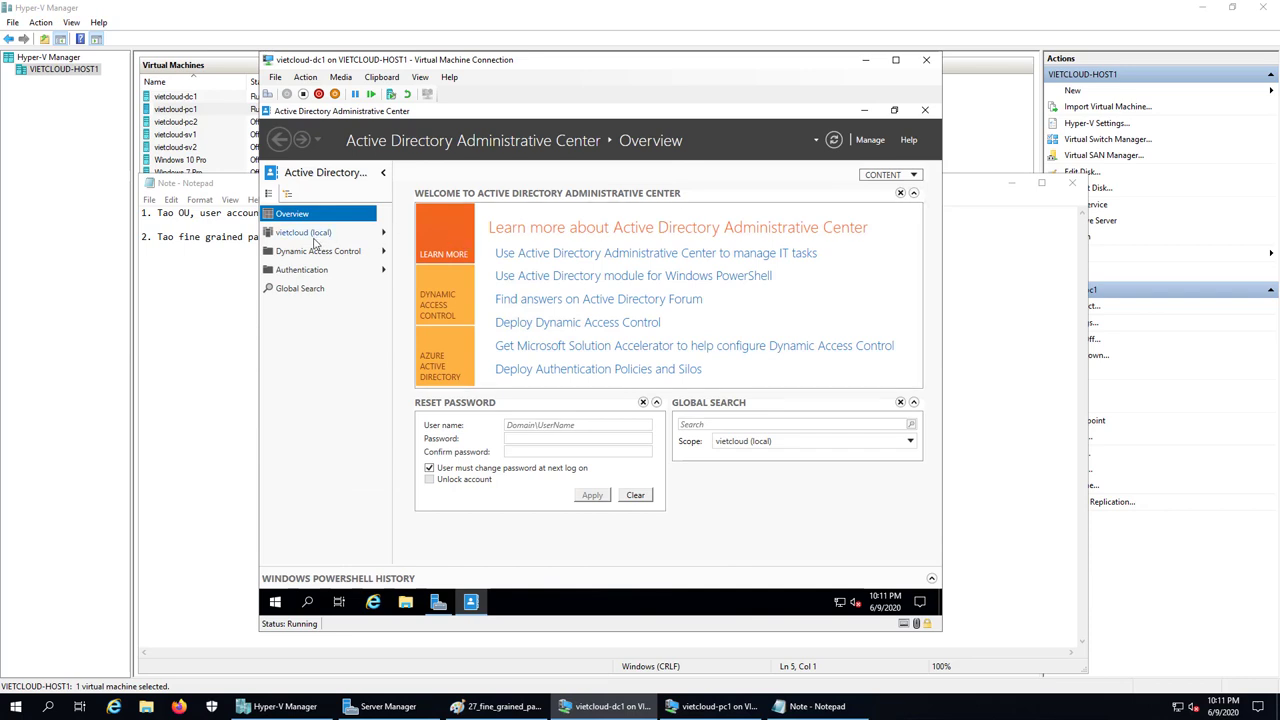
Browse vietcloud (local) > System and open the Password Settings Container
click(305, 236)
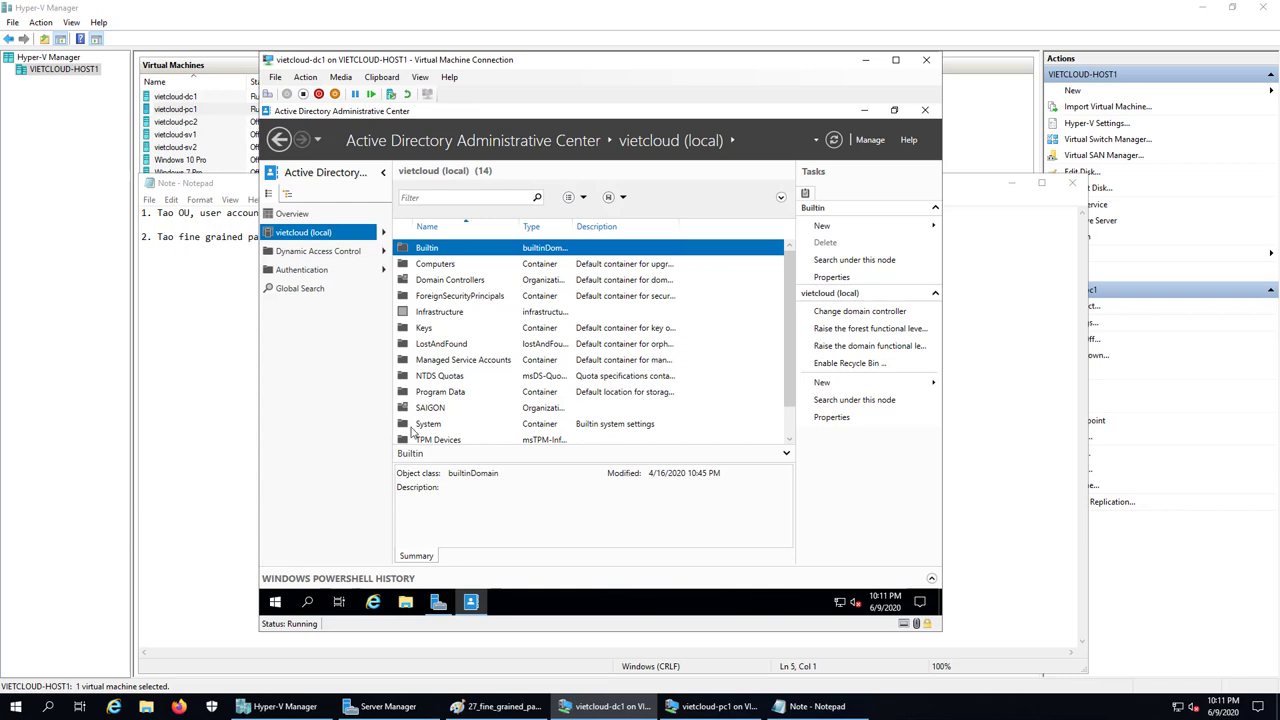
click(440, 426)
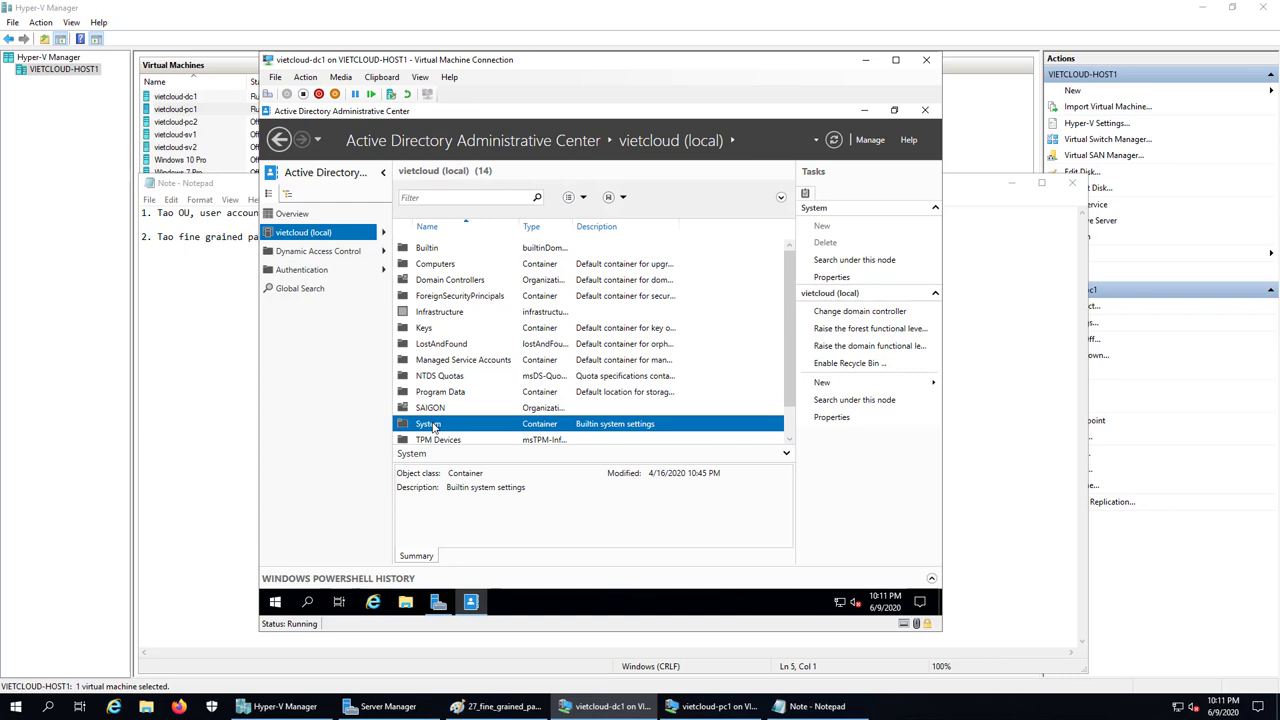
double_click(428, 426)
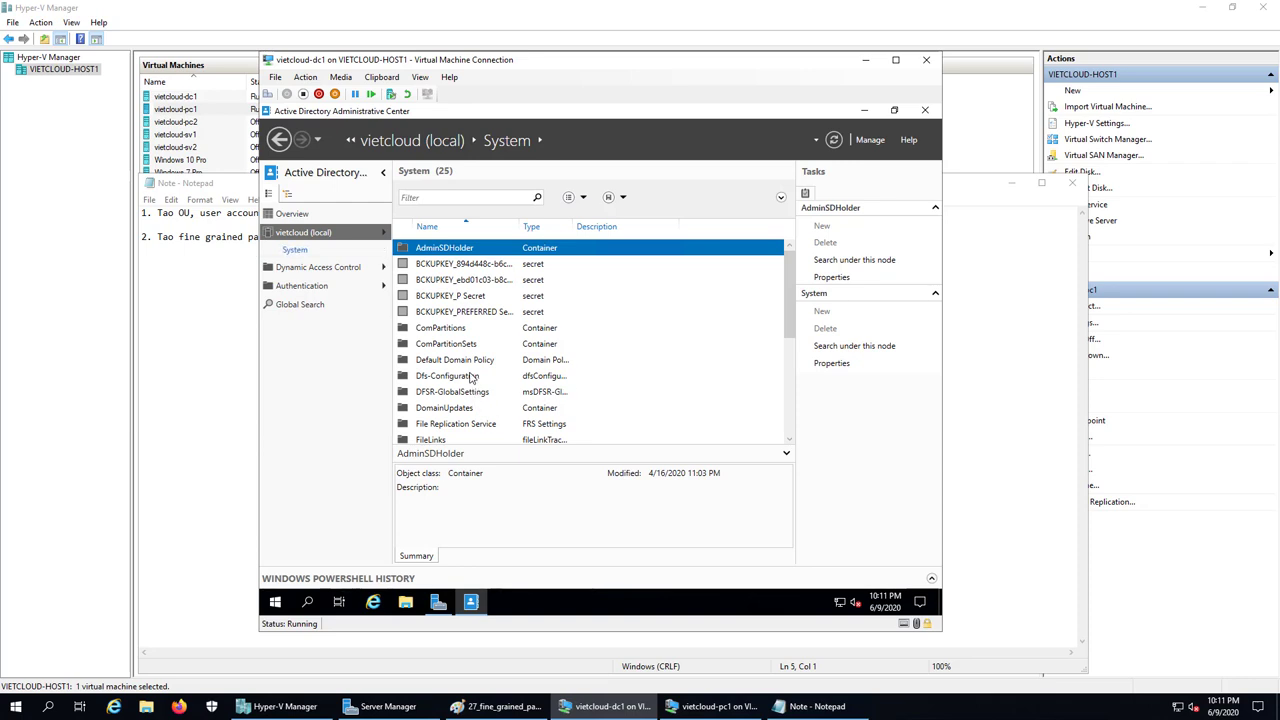
scroll(471, 376, down, 2)
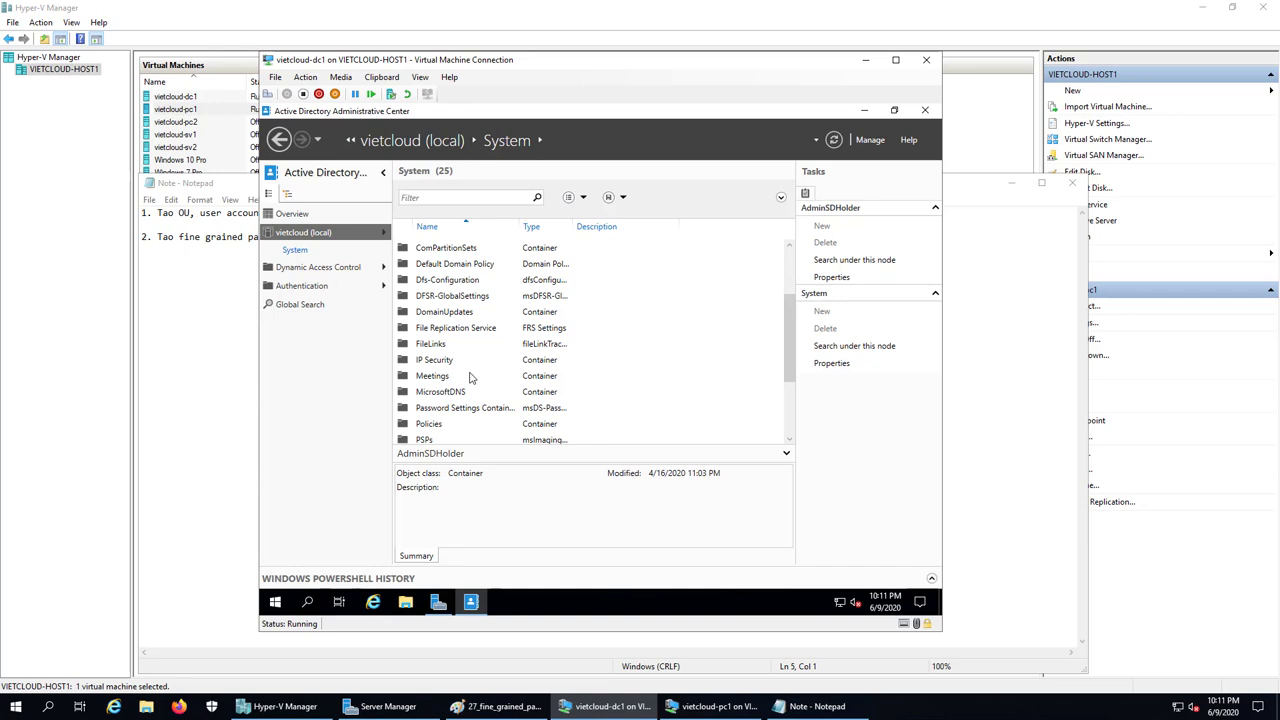
click(460, 413)
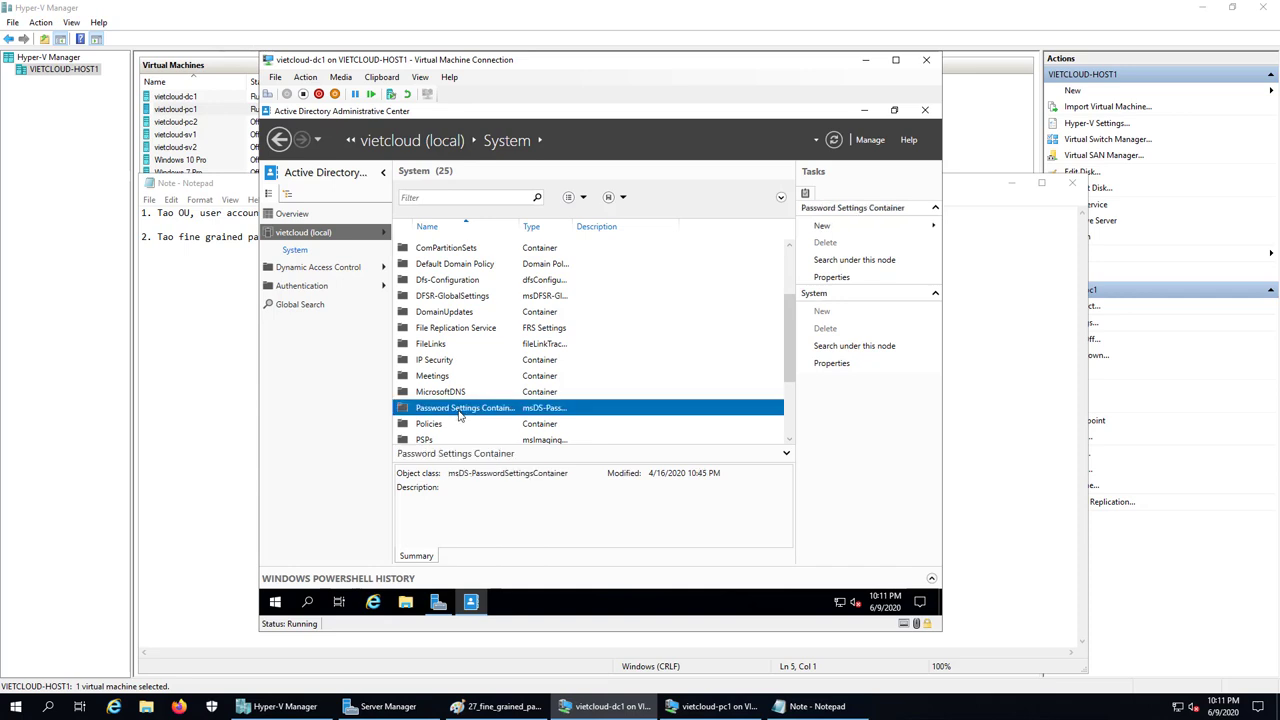
double_click(460, 416)
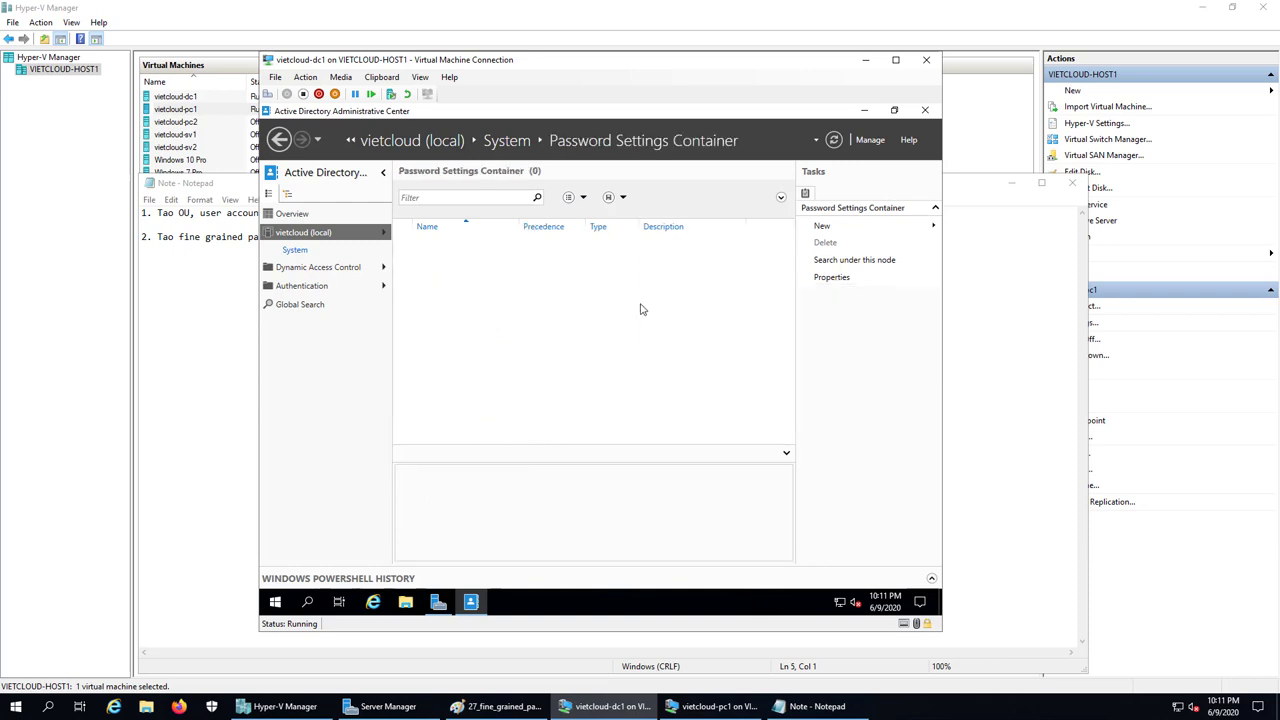
Create a new Password Settings object named PSO1 with precedence 1
click(890, 226)
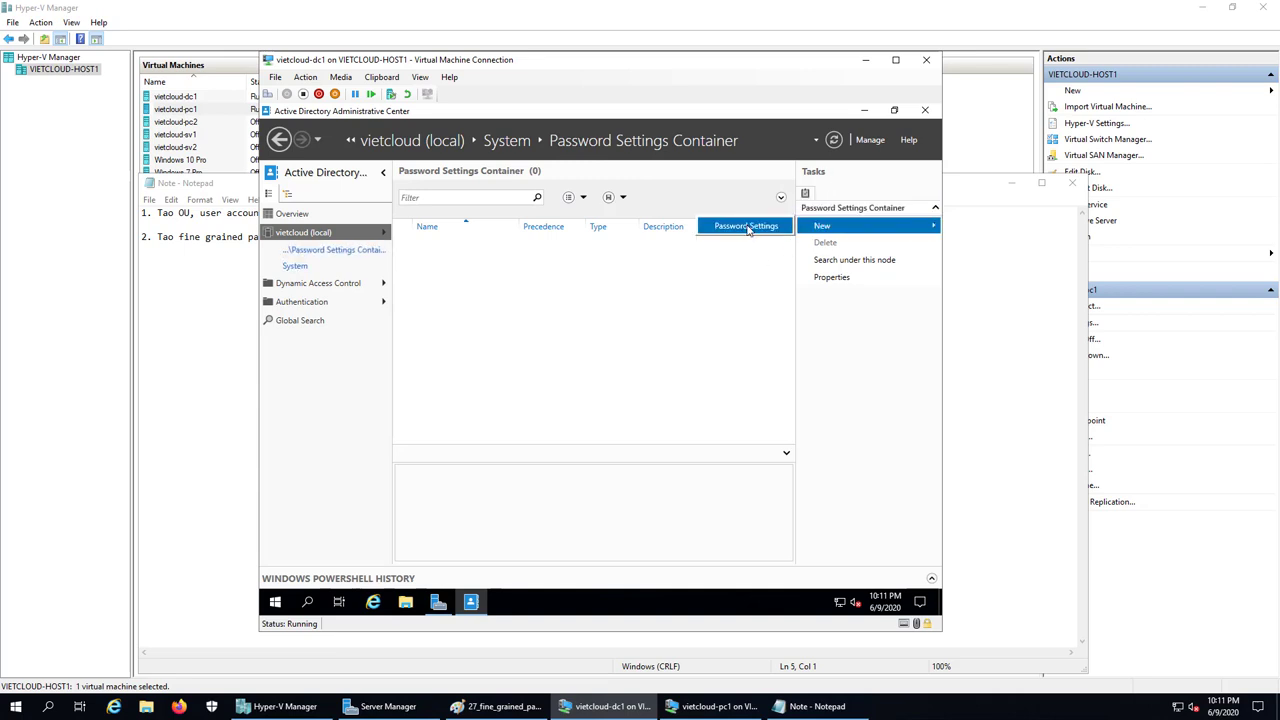
click(750, 227)
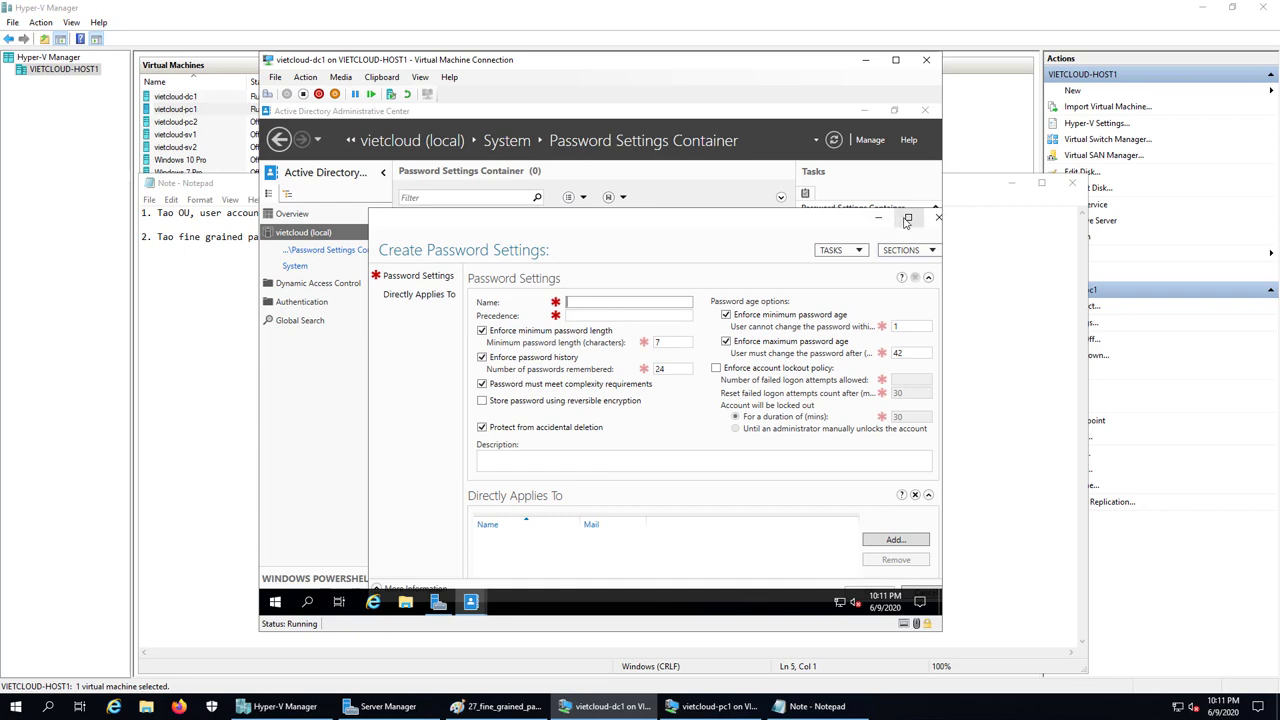
click(908, 217)
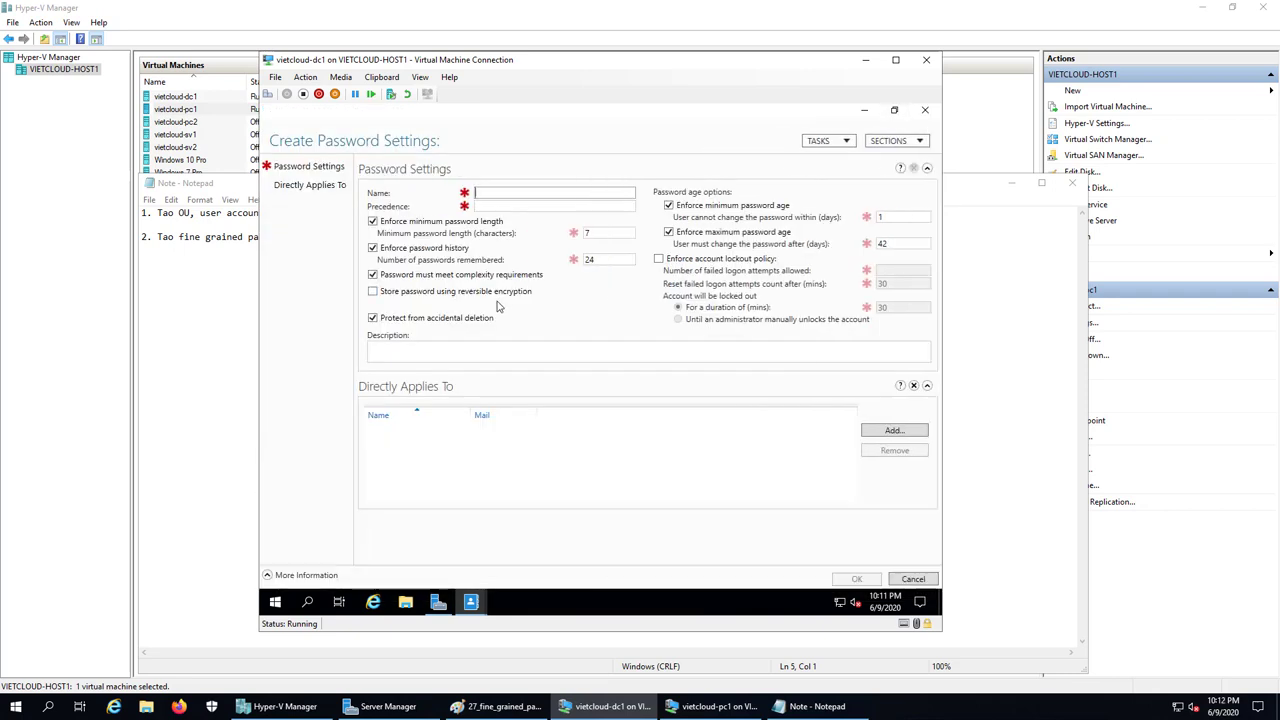
text(PSO1)
click(504, 206)
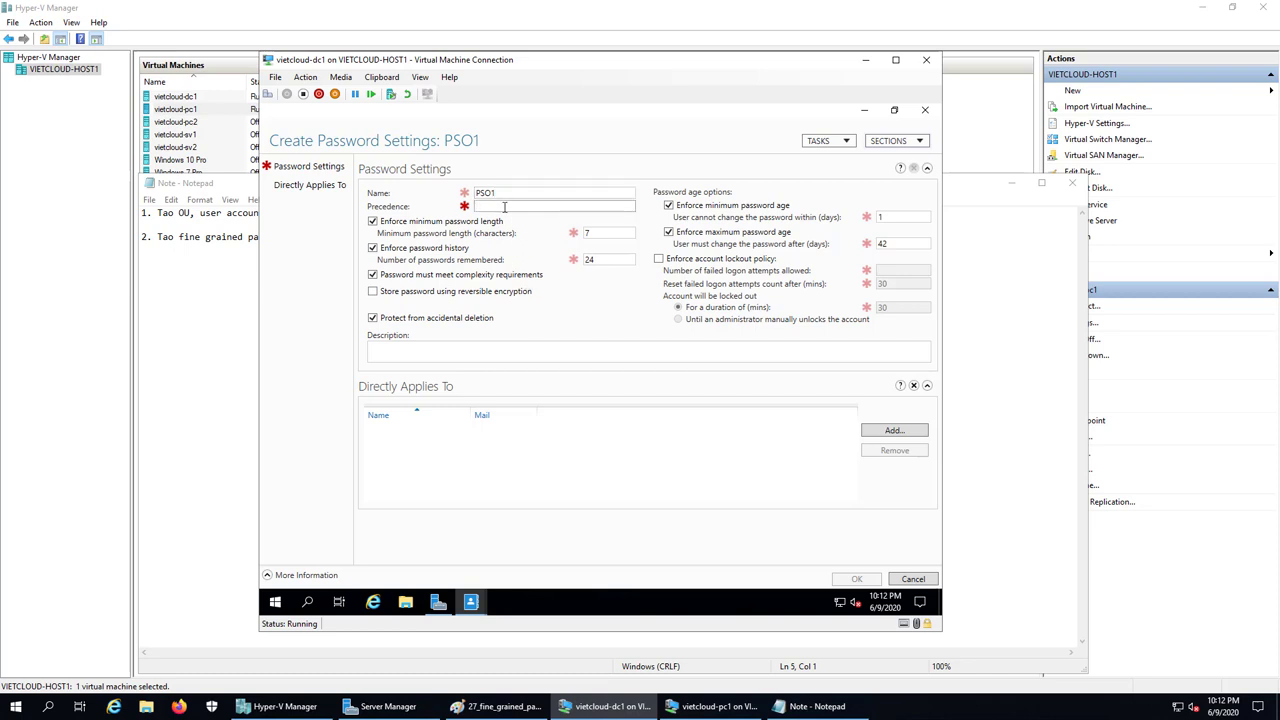
text(1)
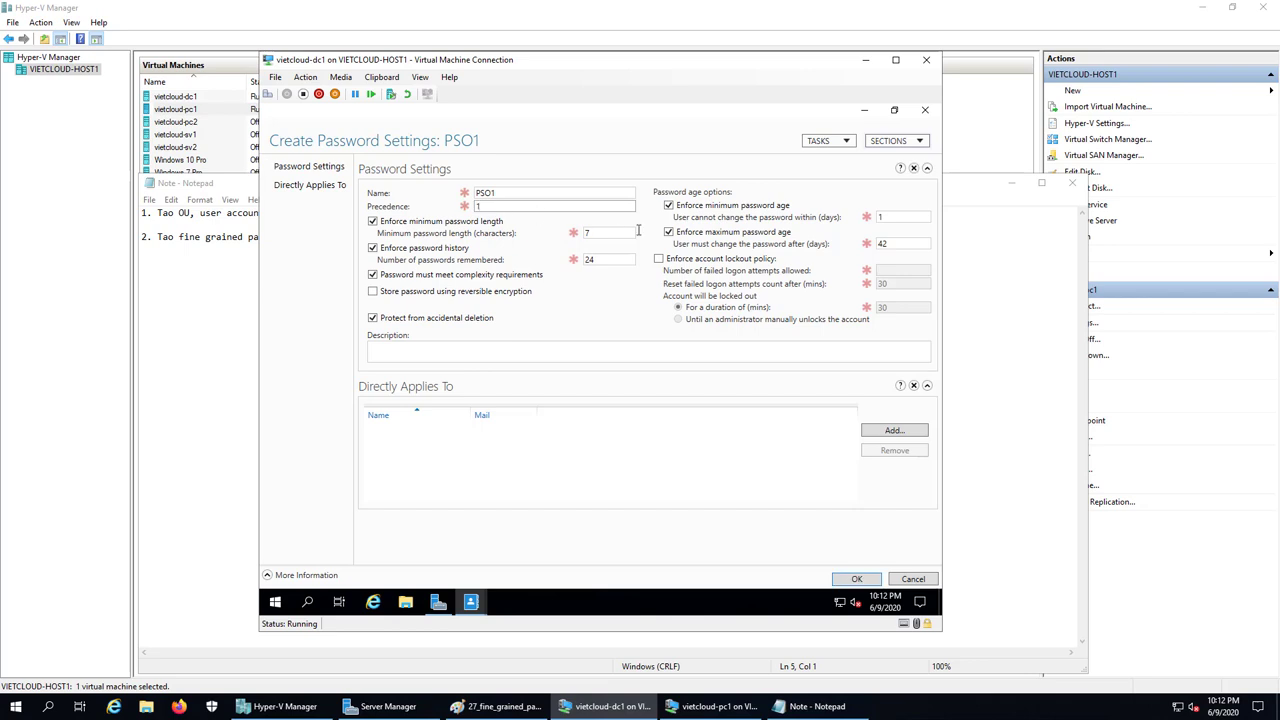
Set minimum length 8, history 60, no minimum age, and lockout after 3 failed logons
double_click(619, 233)
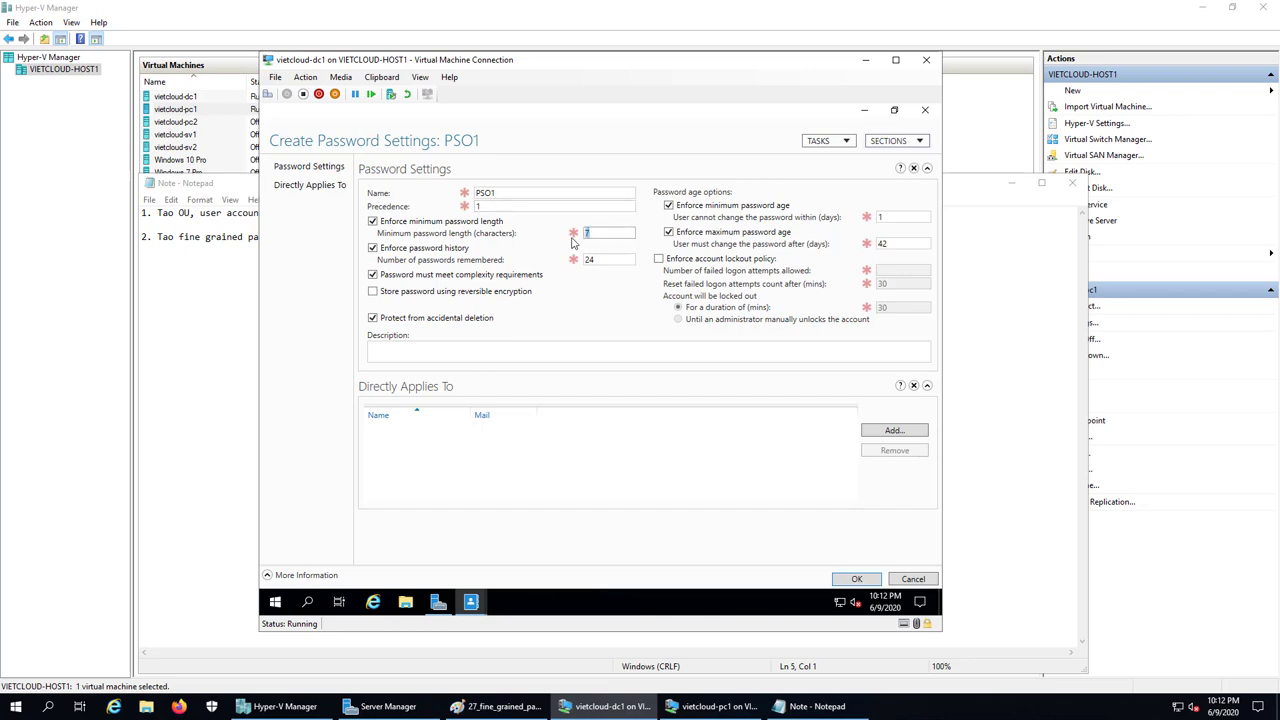
text(8)
key(Tab)
text(60)
click(670, 205)
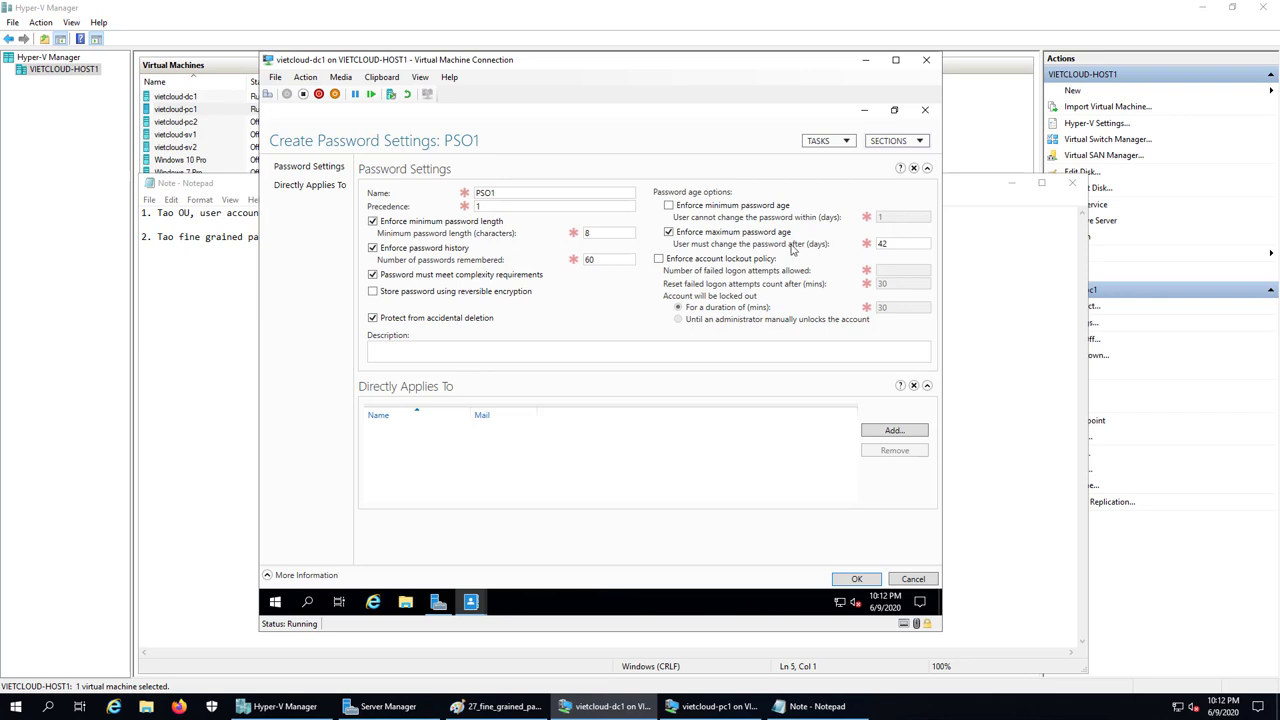
click(658, 259)
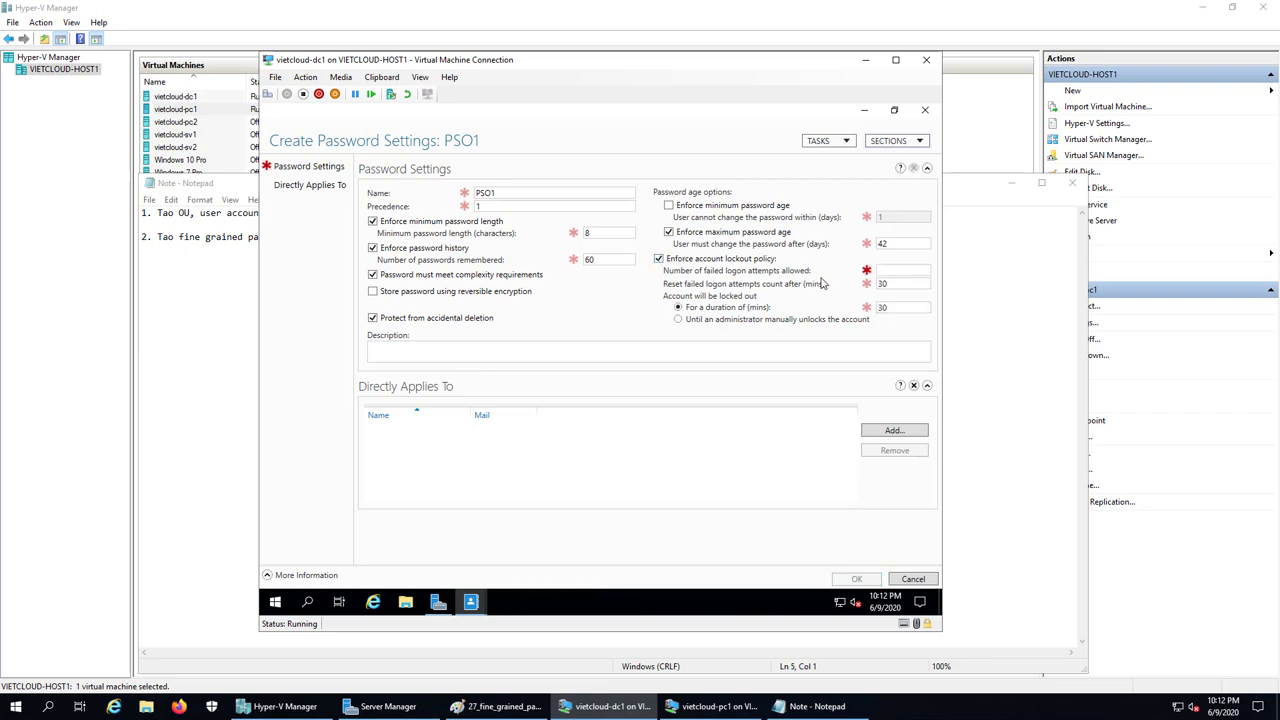
click(888, 270)
text(3)
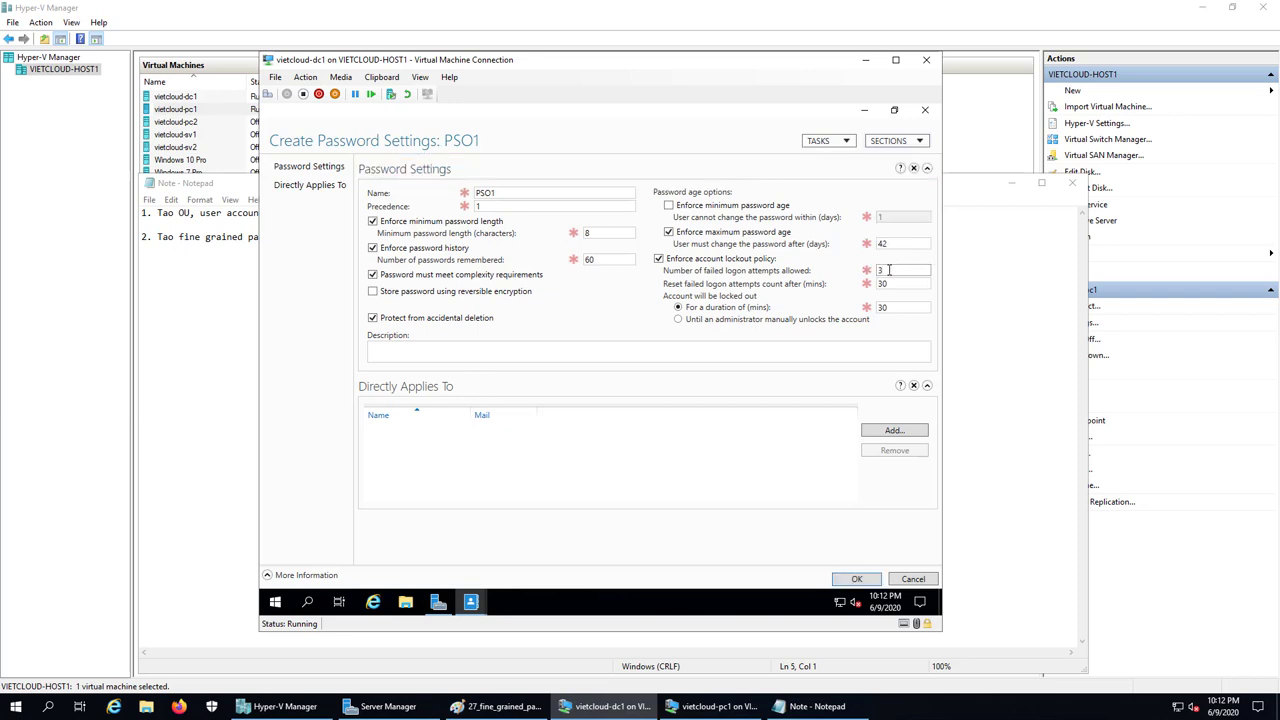
click(729, 459)
Add the KeToan group under Directly Applies To and save PSO1
text(ketoan)
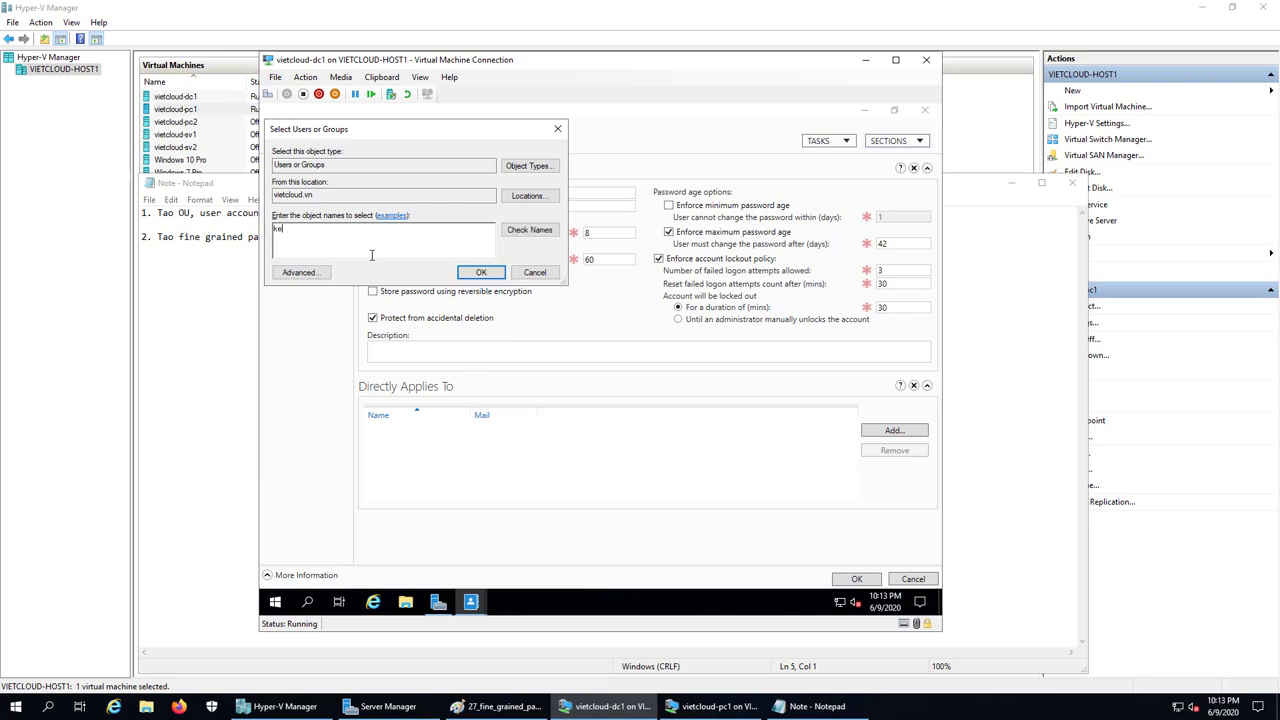
click(528, 229)
click(481, 273)
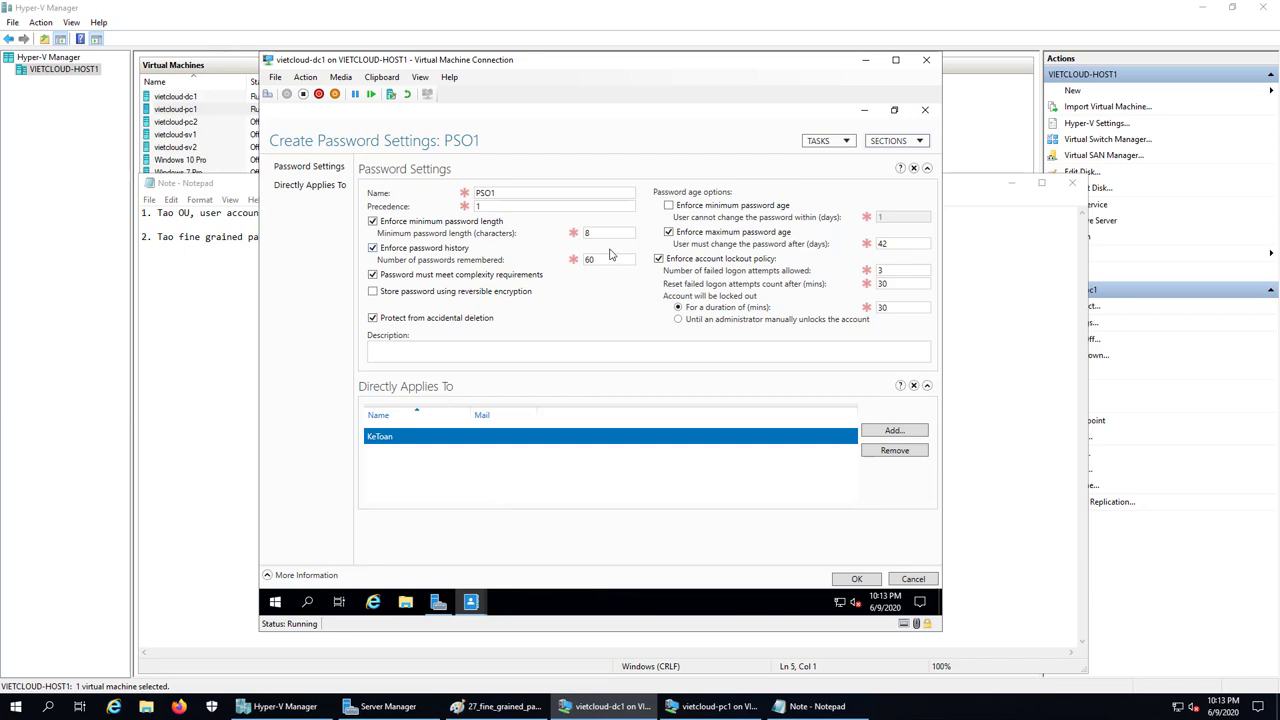
click(857, 581)
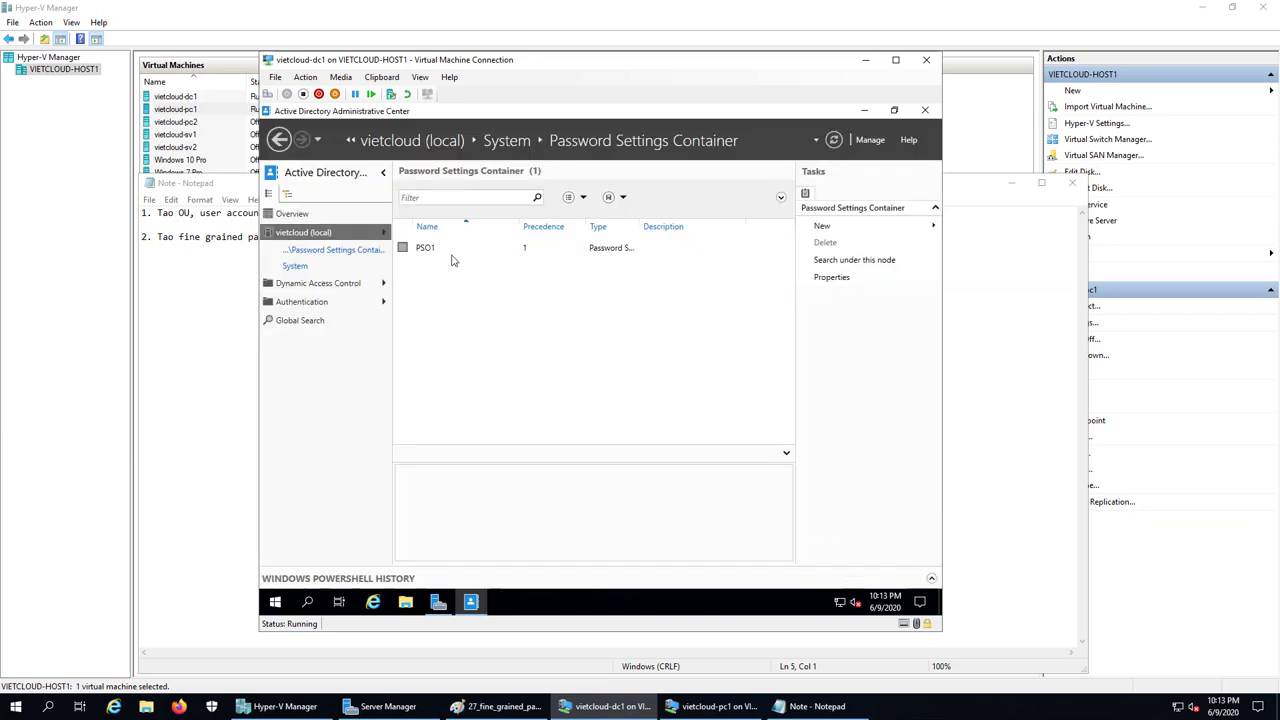
Reopen PSO1 to verify its settings, close it, and minimize the domain controller window
double_click(430, 250)
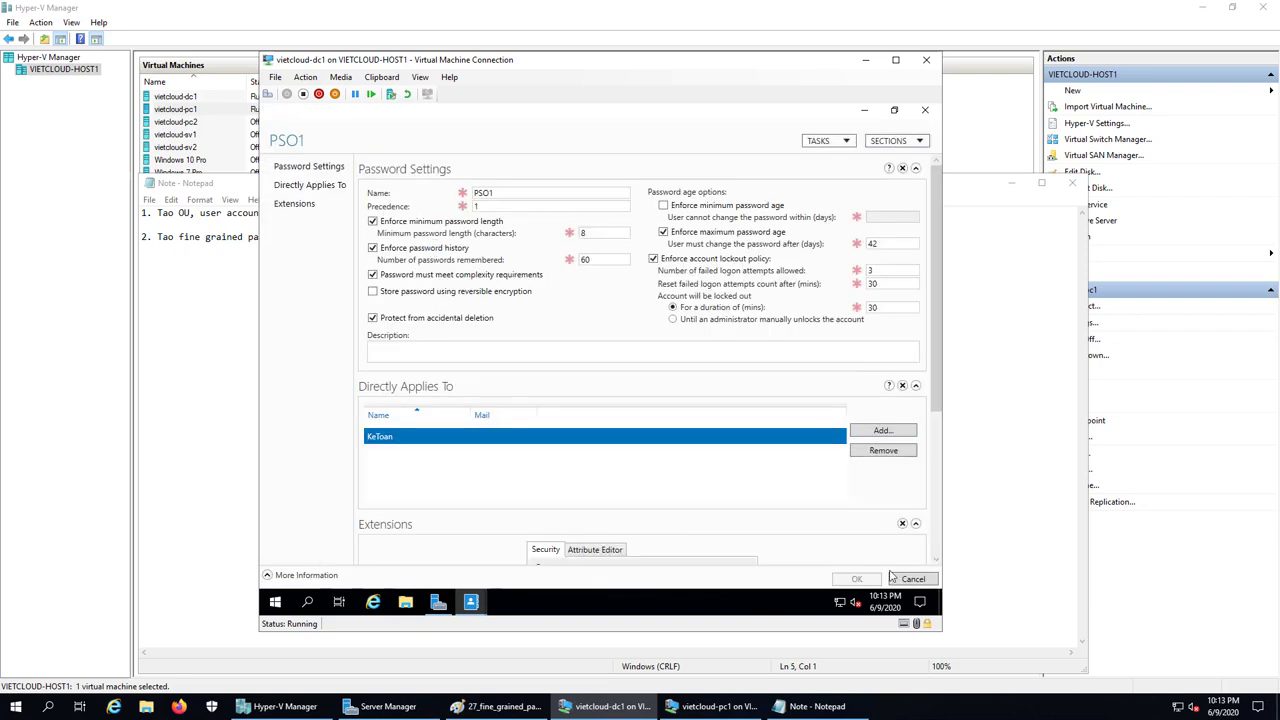
click(924, 112)
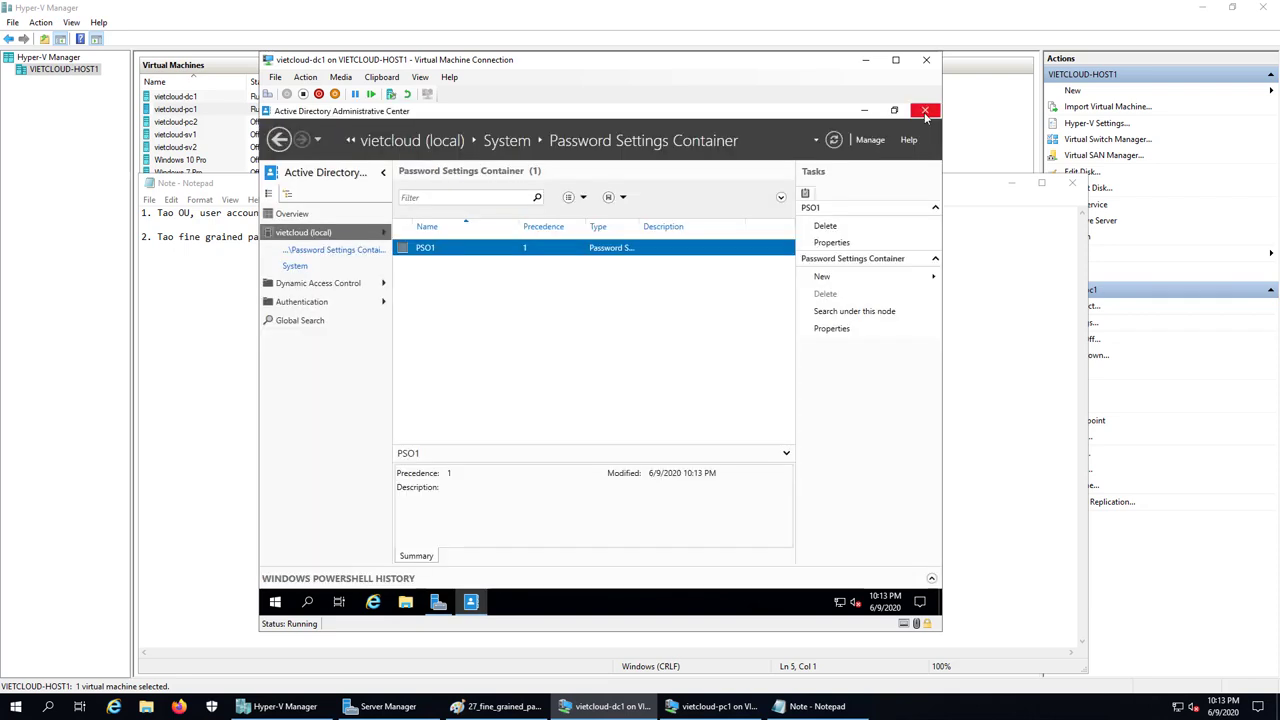
click(865, 60)
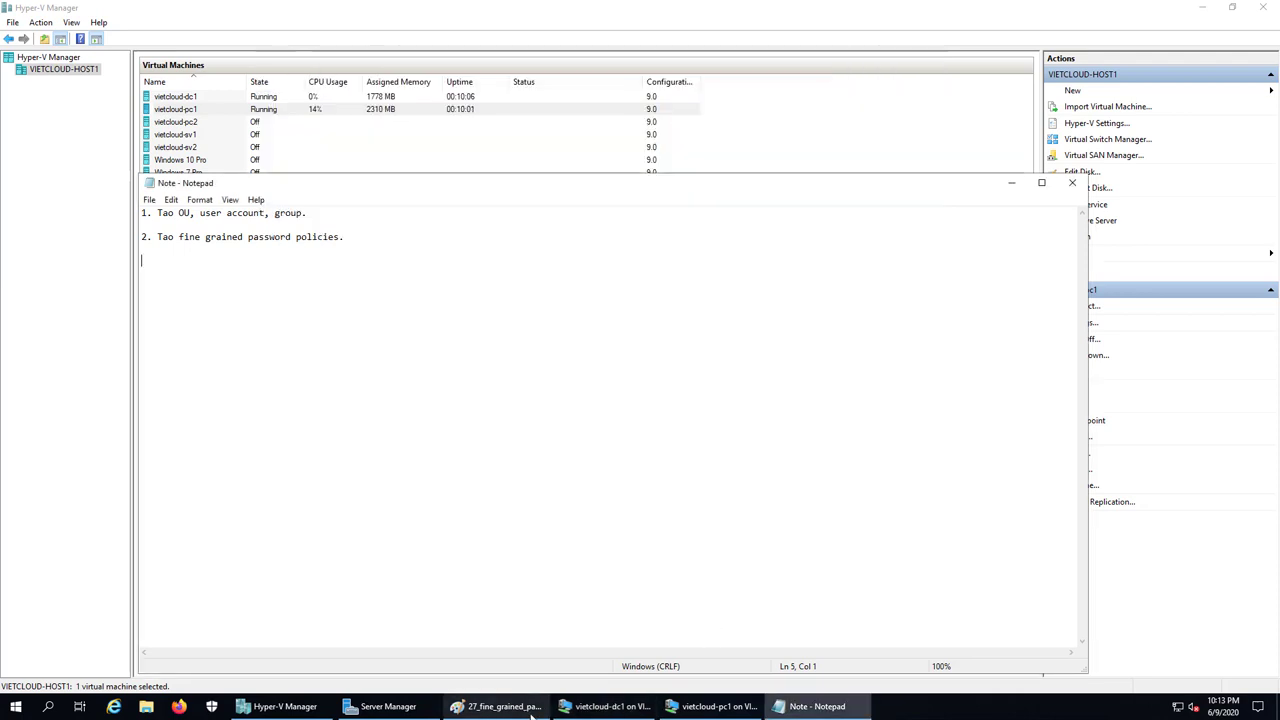
Bring Notepad forward and type '3. Kiem tra ket qua.' as the third line
click(815, 706)
click(815, 706)
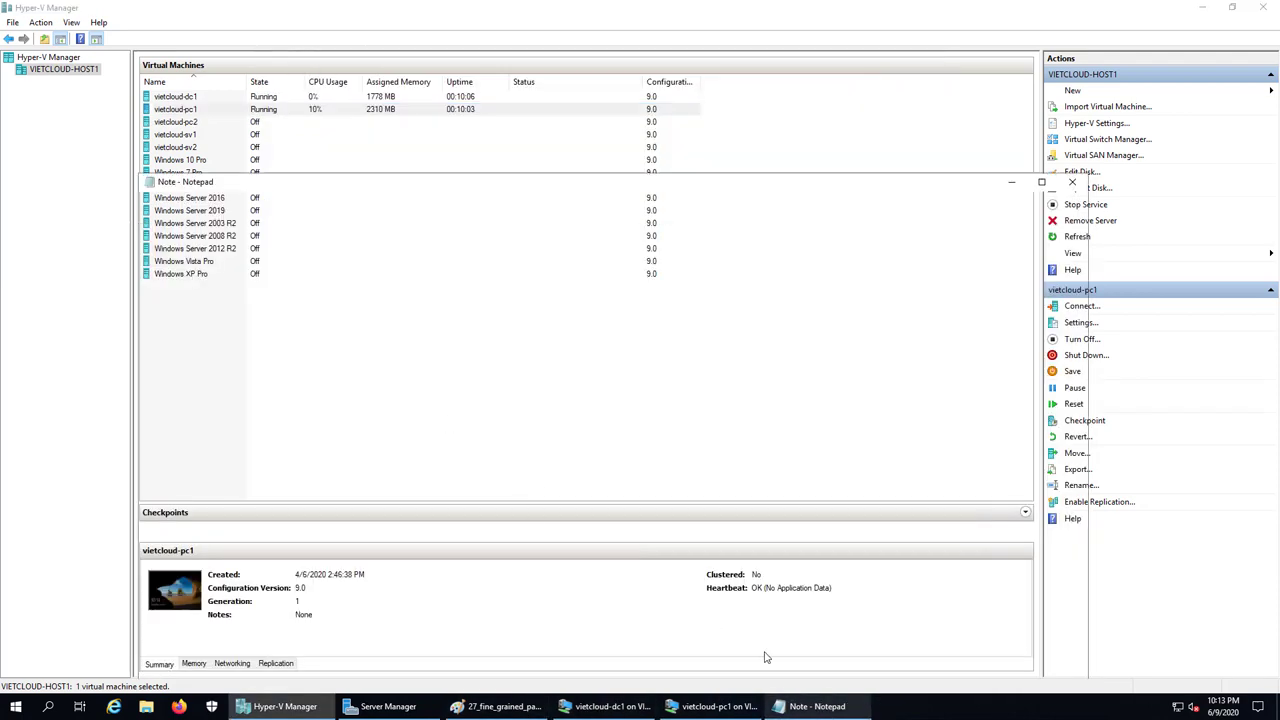
text(3. Kiem tr)
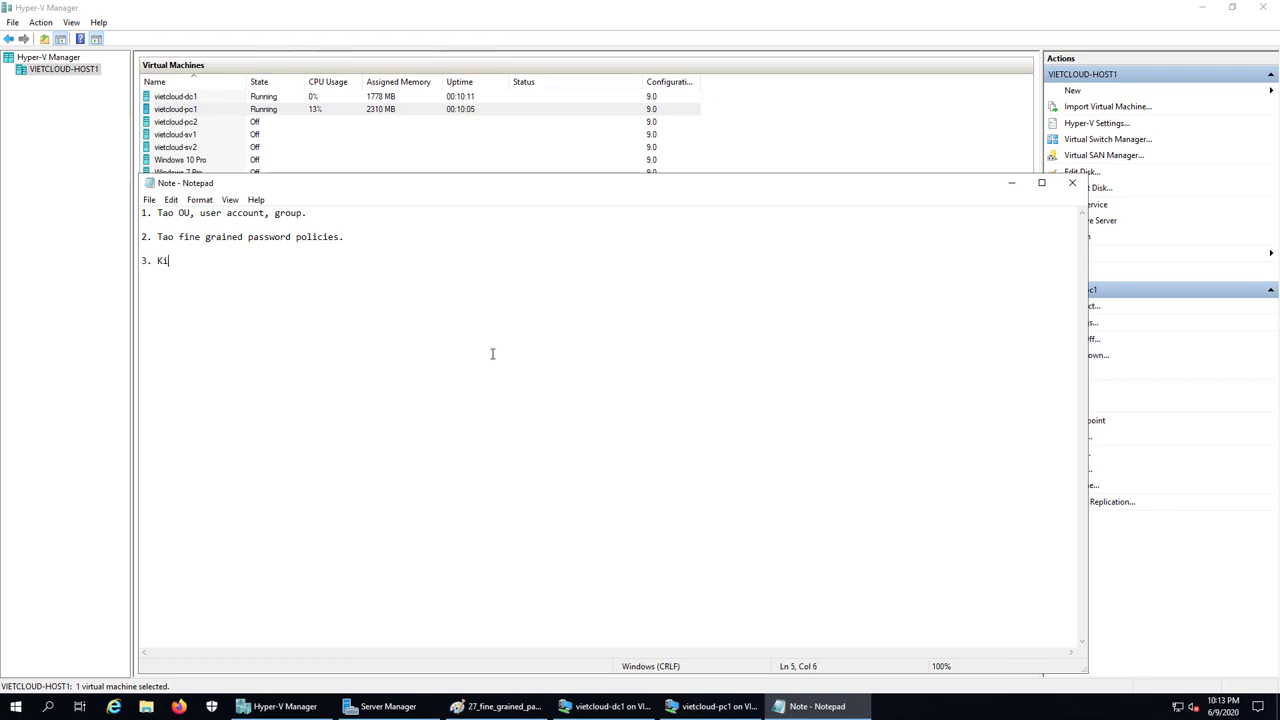
text(ket qua.)
Switch to the client PC's VM and sign in as the test user
click(735, 706)
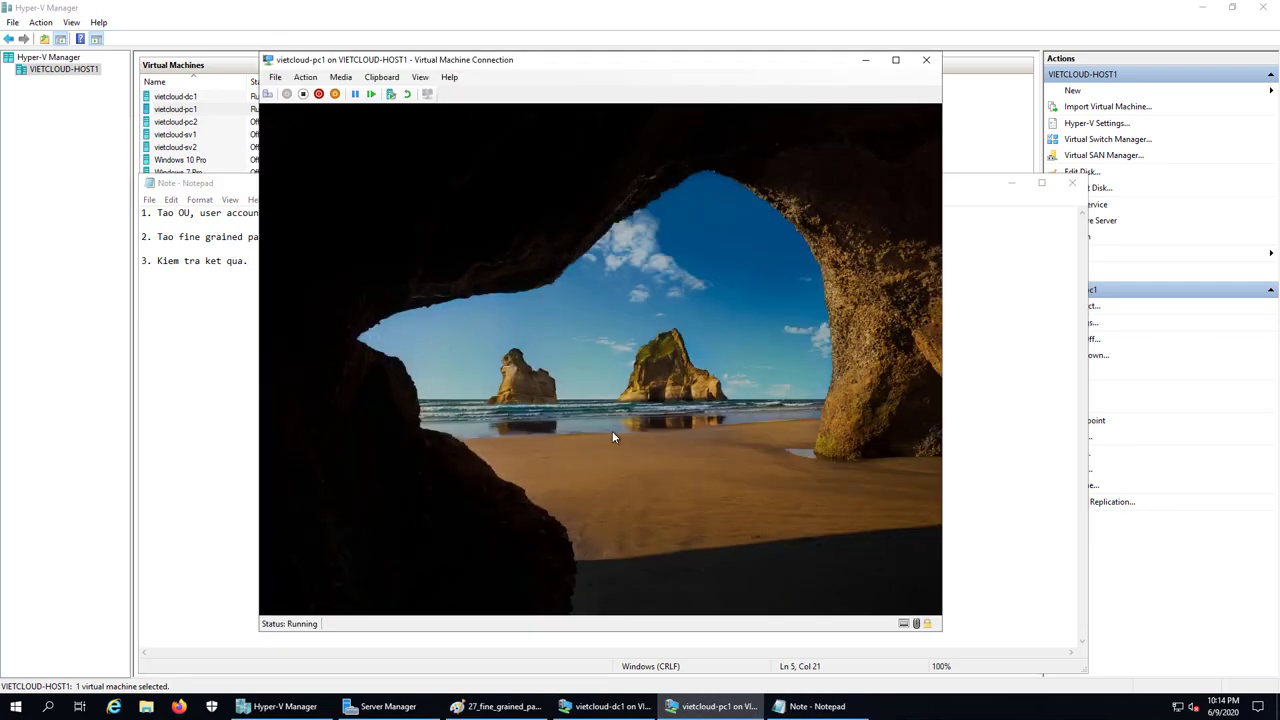
click(612, 431)
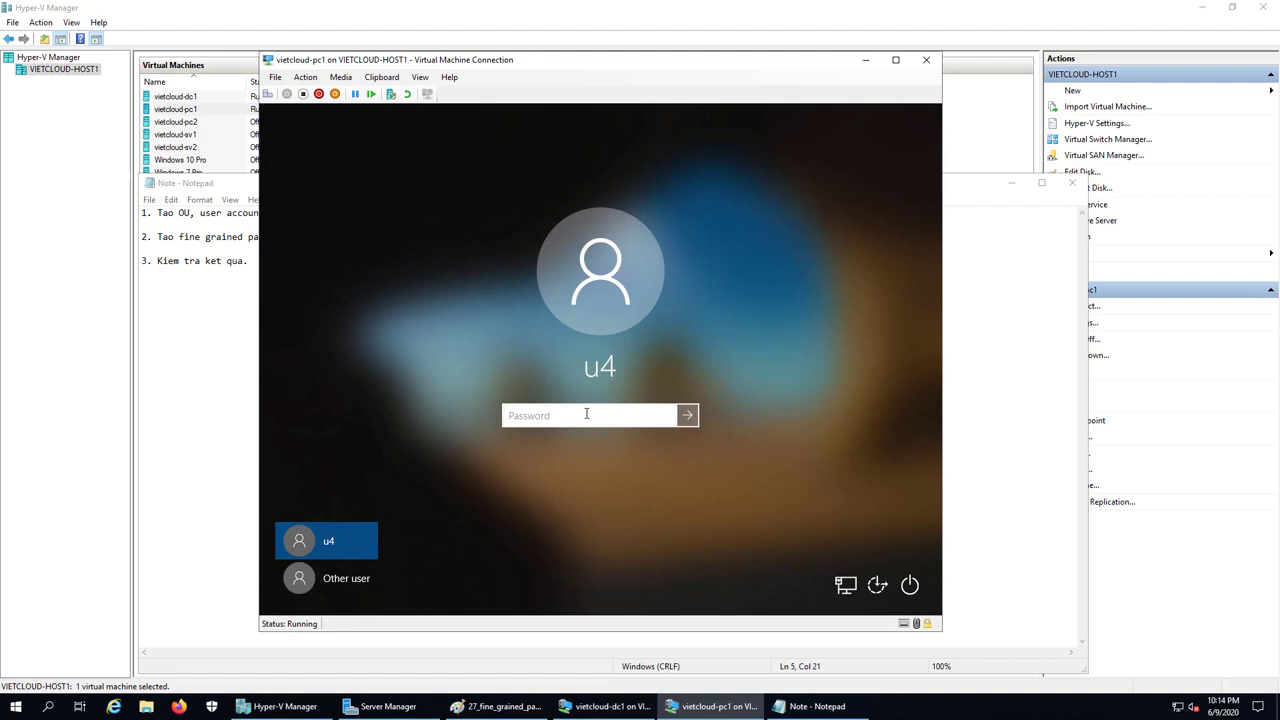
key(Return)
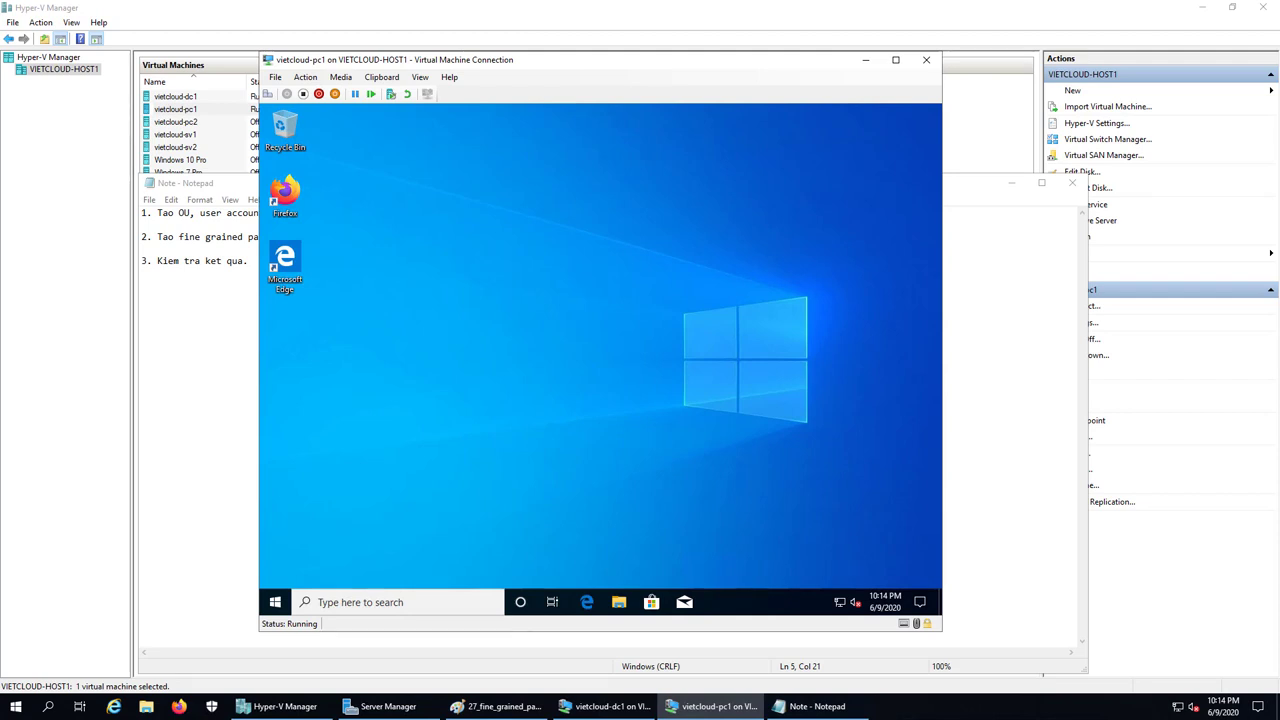
Try changing the password to a six-digit one, which the domain rejects
click(267, 93)
click(612, 342)
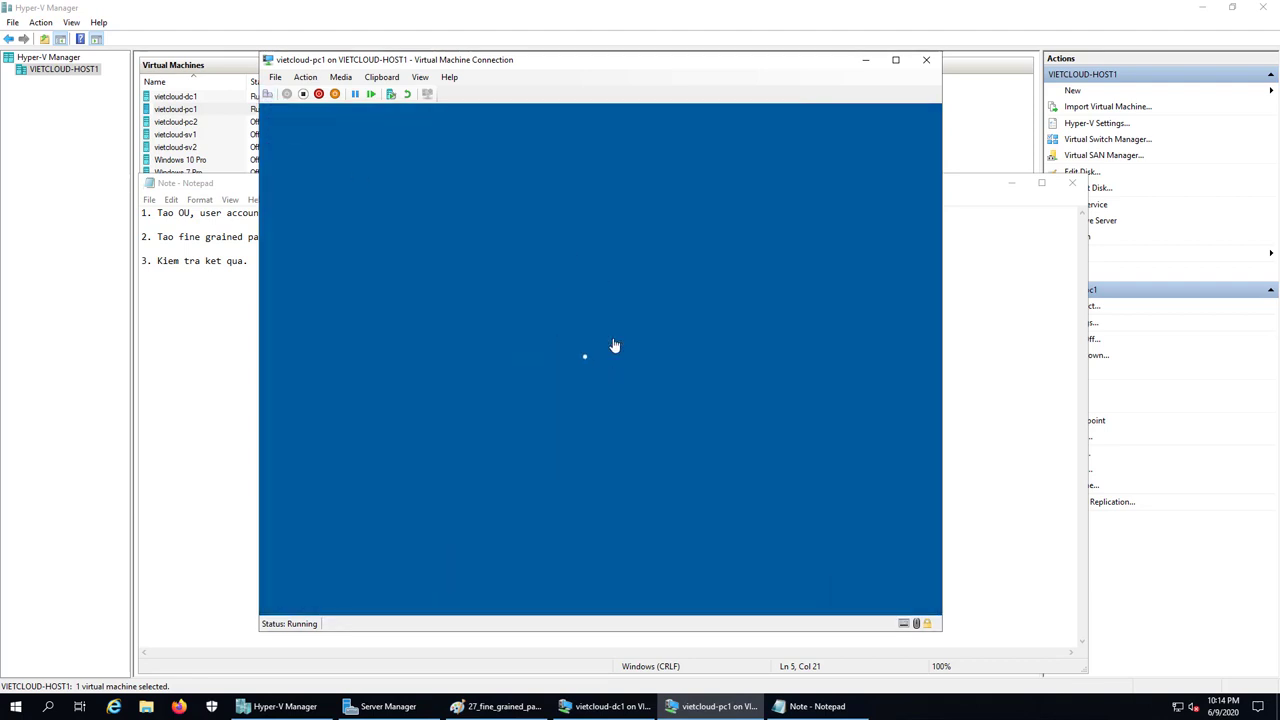
click(542, 430)
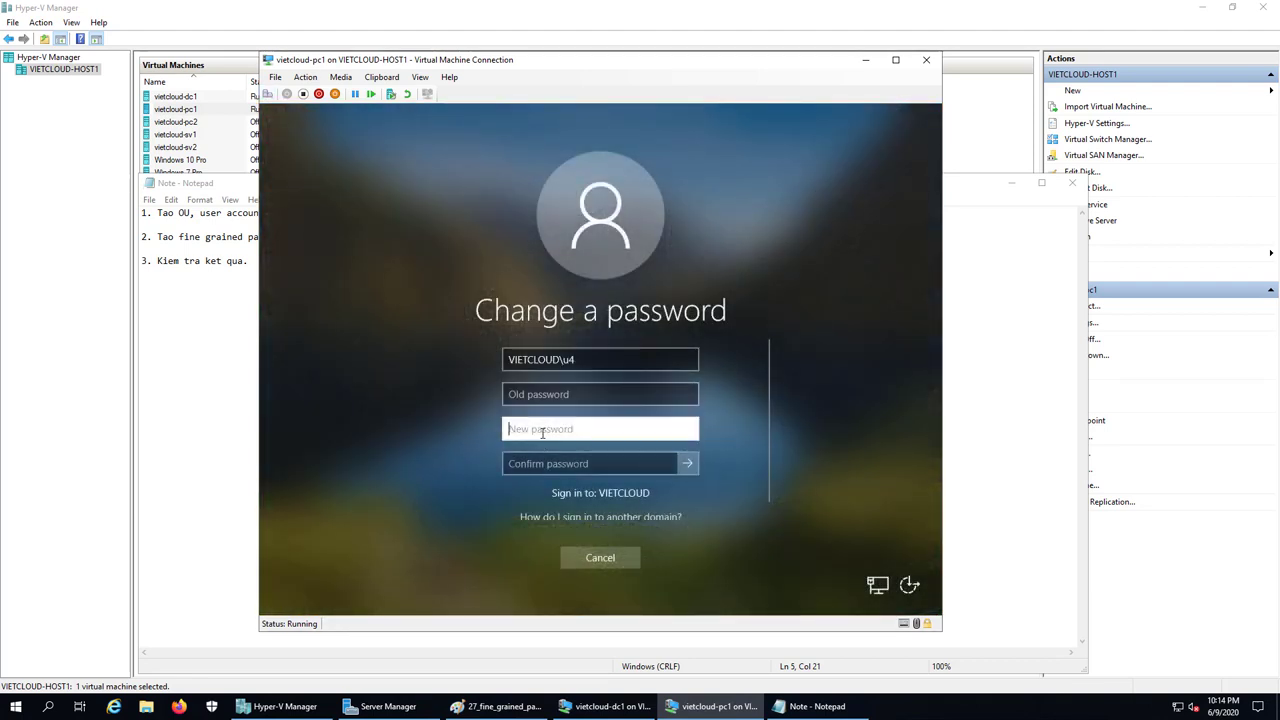
text(••3456)
click(684, 431)
click(562, 464)
text(123456)
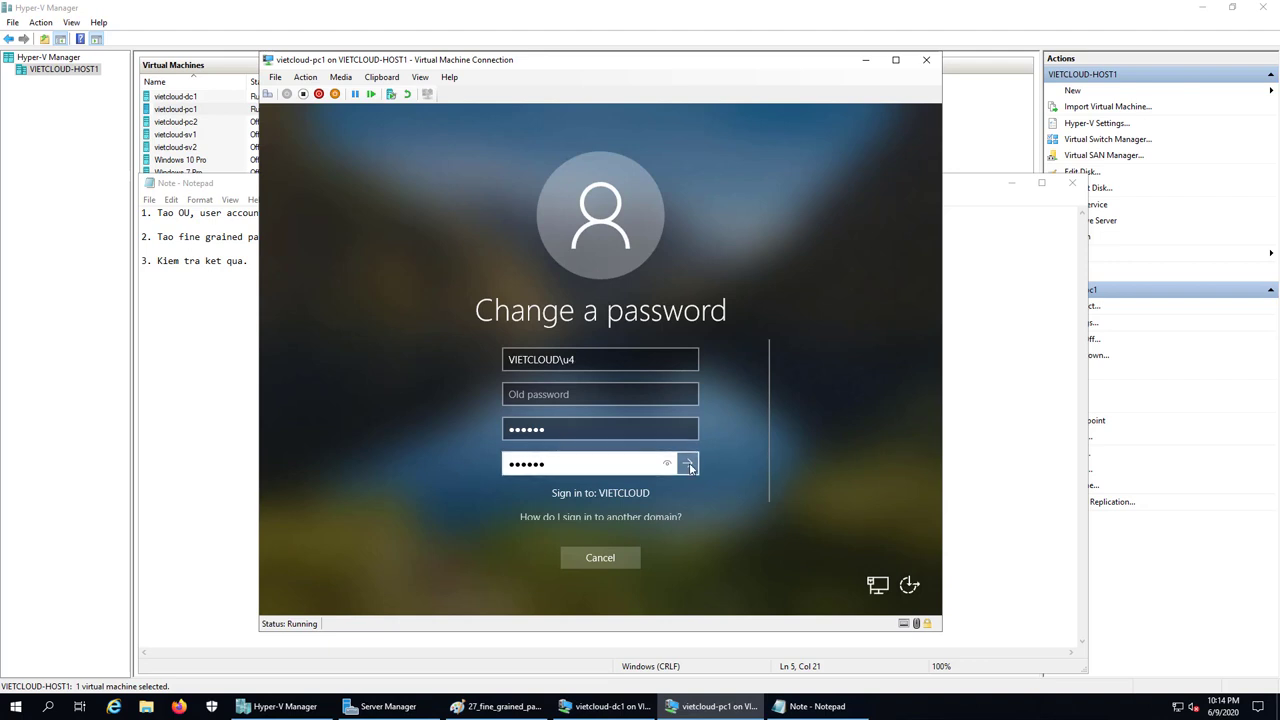
click(667, 463)
click(687, 464)
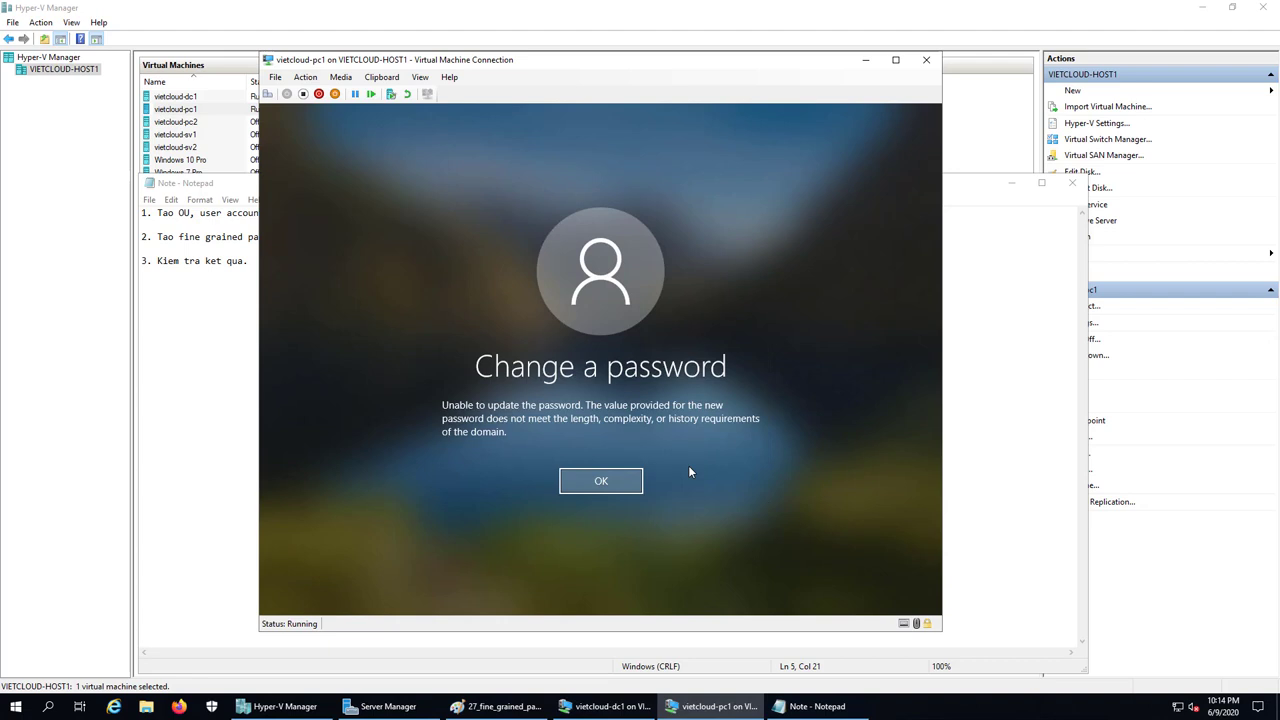
Retry the change with an 11-character new password, entered twice, and acknowledge the success
click(612, 481)
click(539, 393)
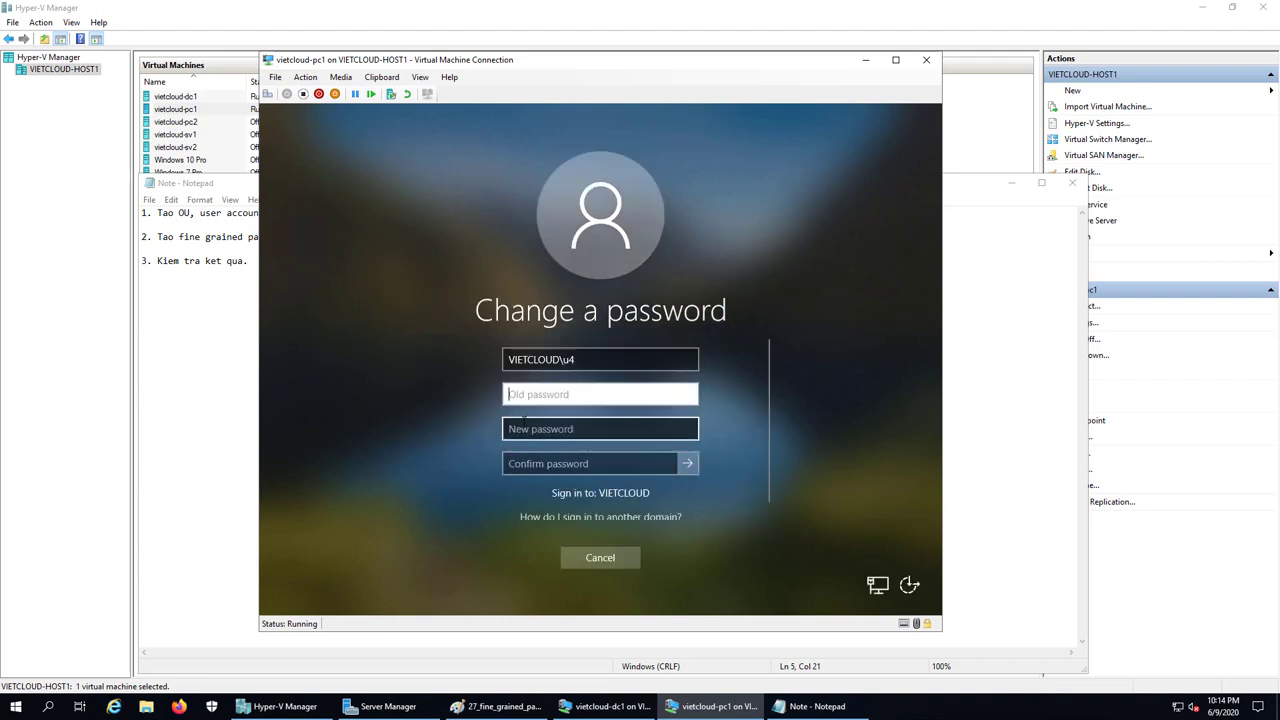
click(523, 428)
text(P)
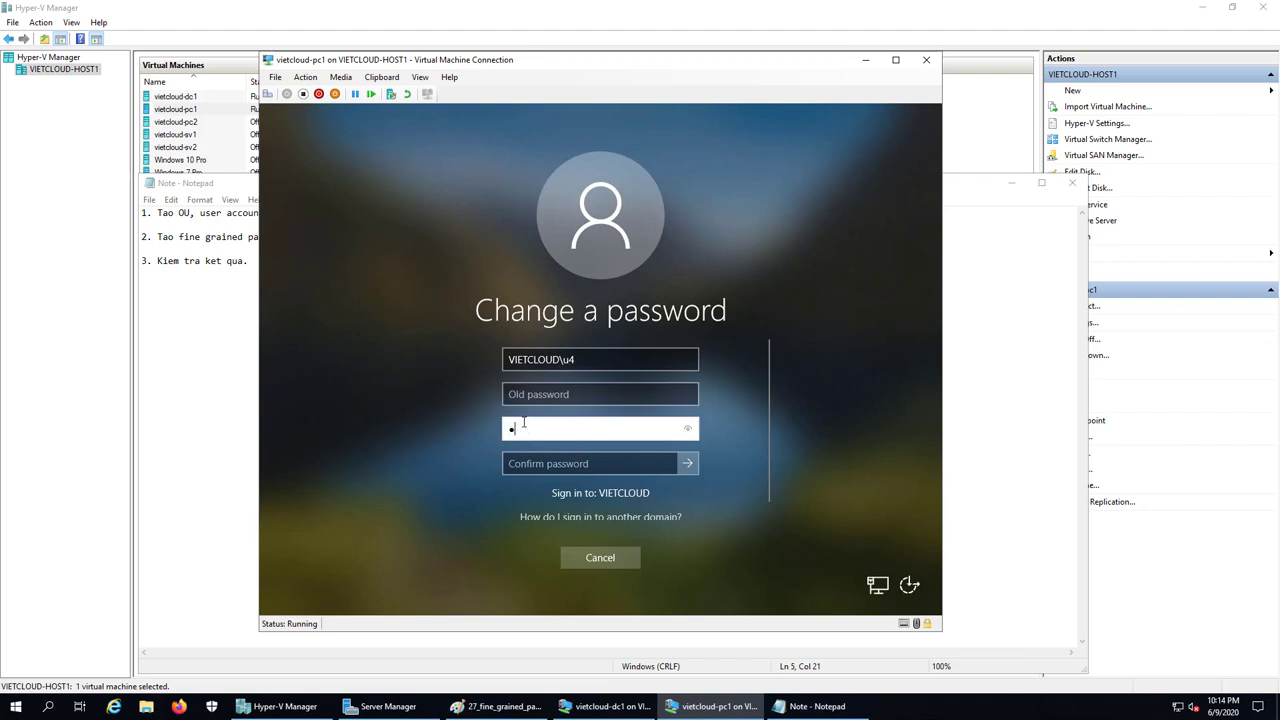
text(@ssword123)
key(Tab)
text(P@ssword123)
click(688, 465)
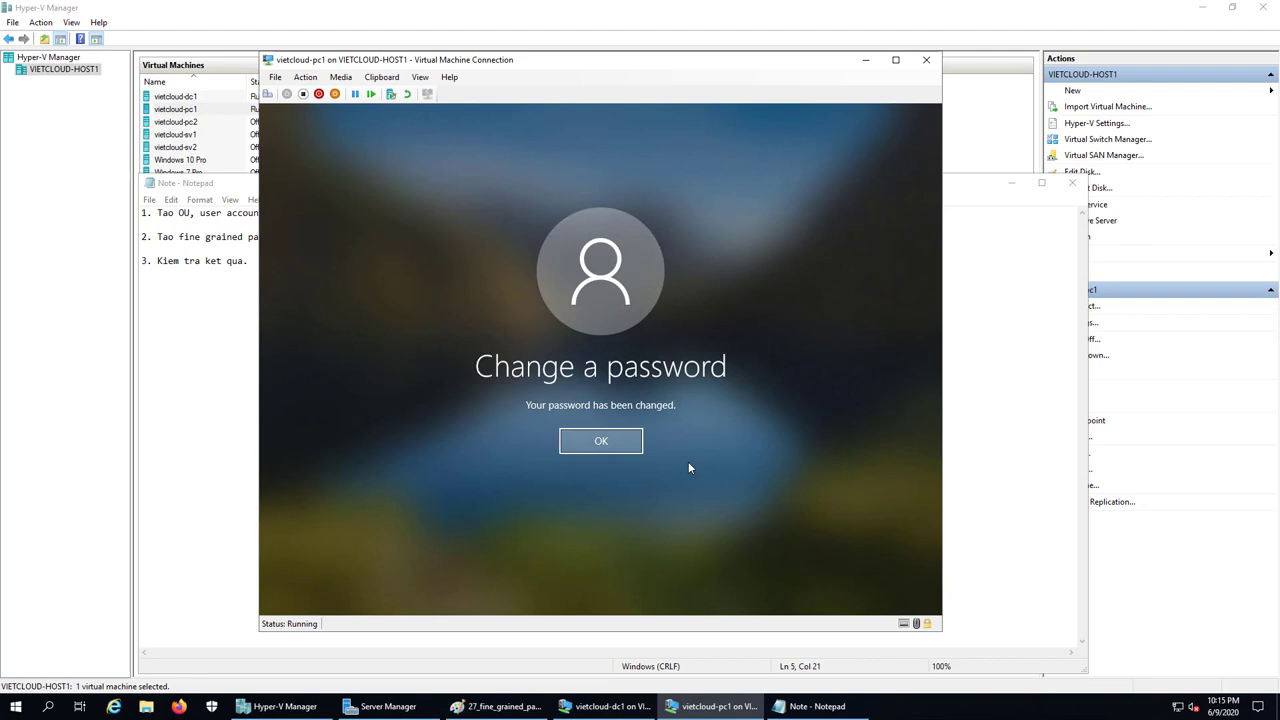
click(606, 441)
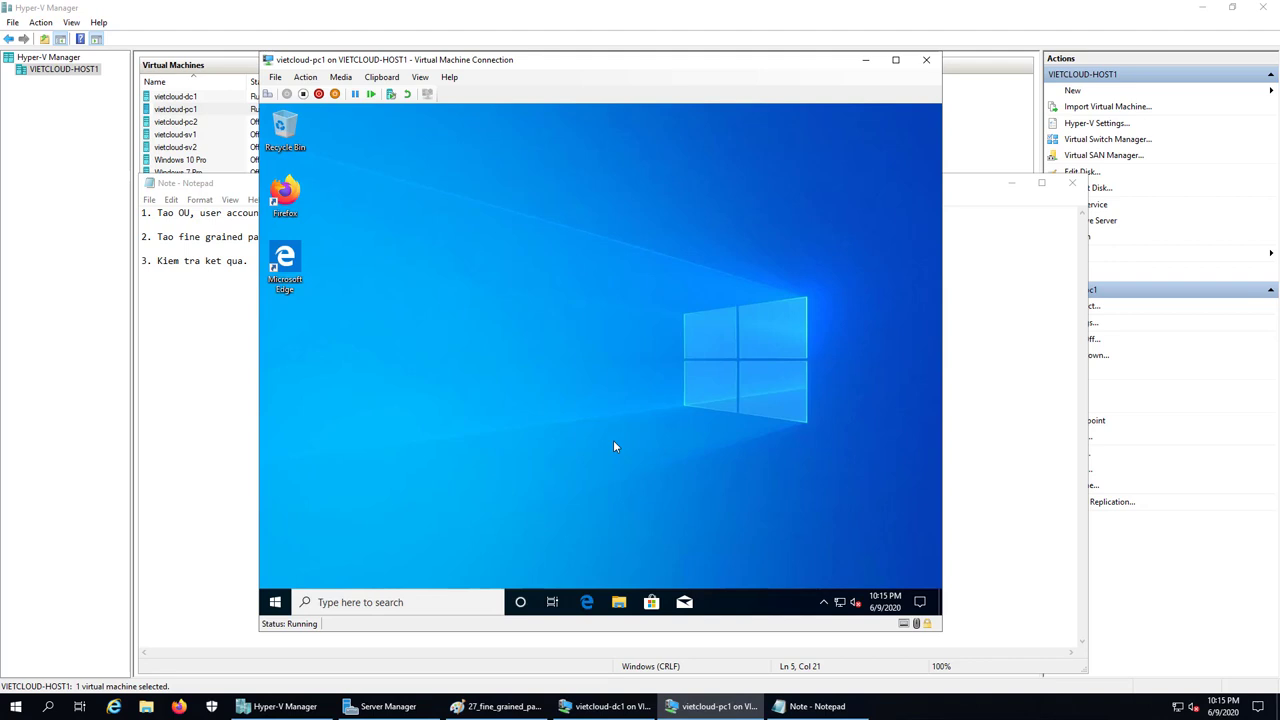
Sign out of the current account from the Start button's quick menu
right_click(275, 602)
mouse_move(370, 566)
click(497, 514)
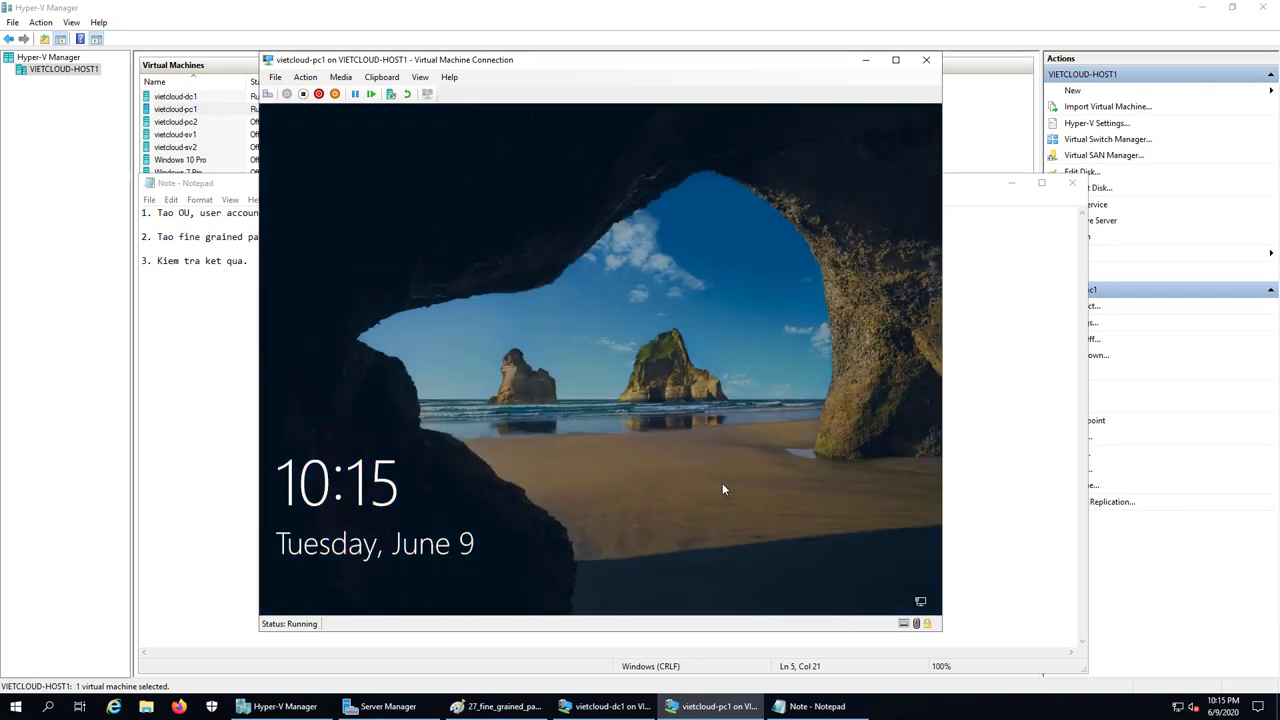
Sign in to the domain as another test user with its password
click(665, 476)
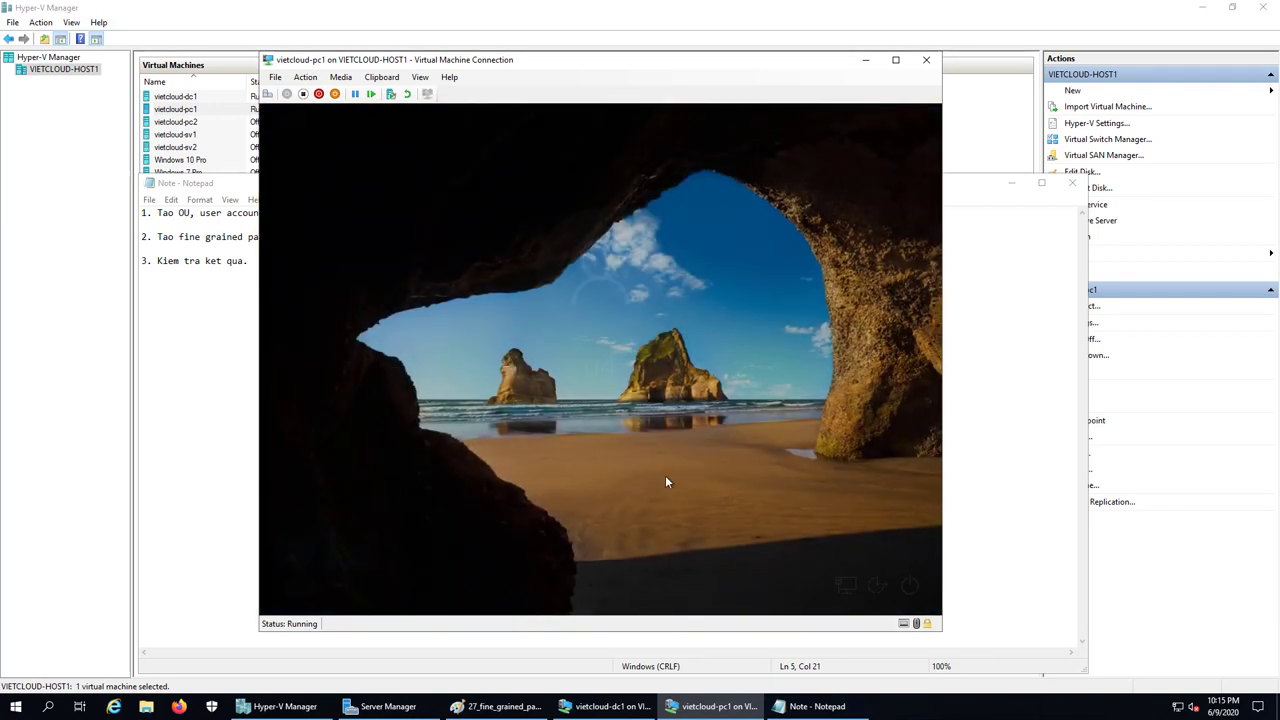
click(340, 576)
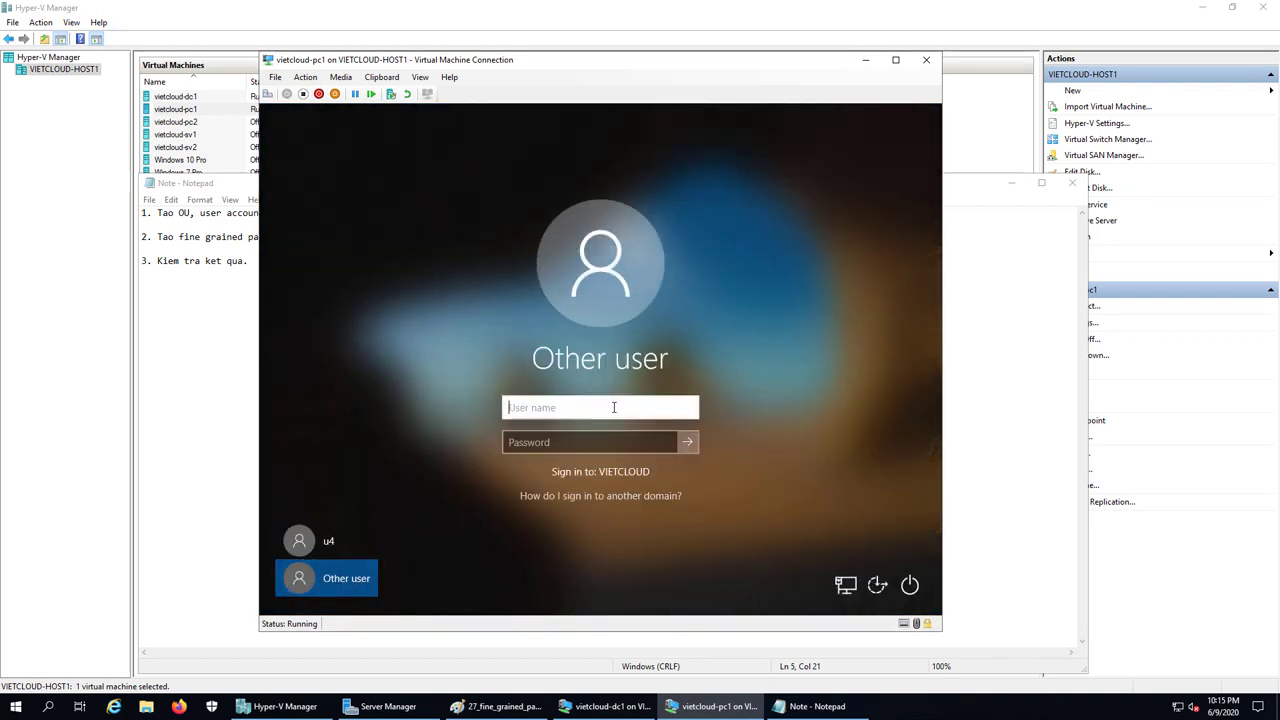
text(u4)
key(Tab)
text(P@ssw0rd)
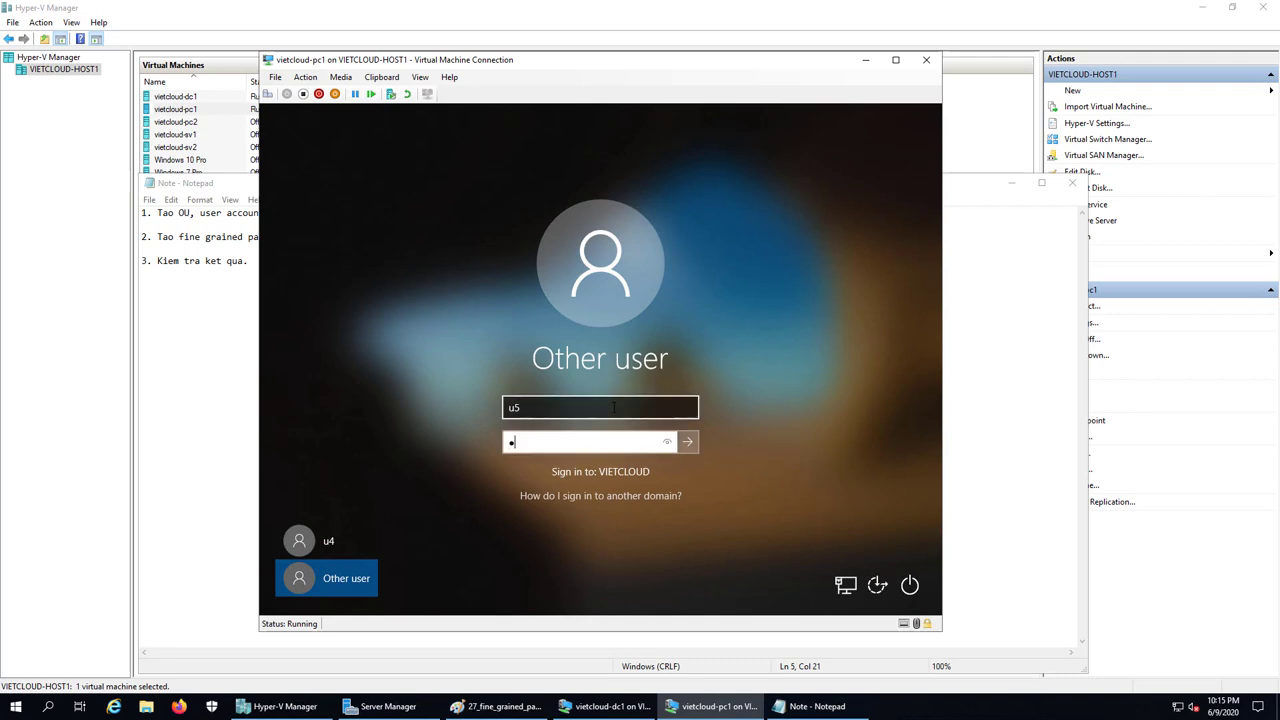
key(Return)
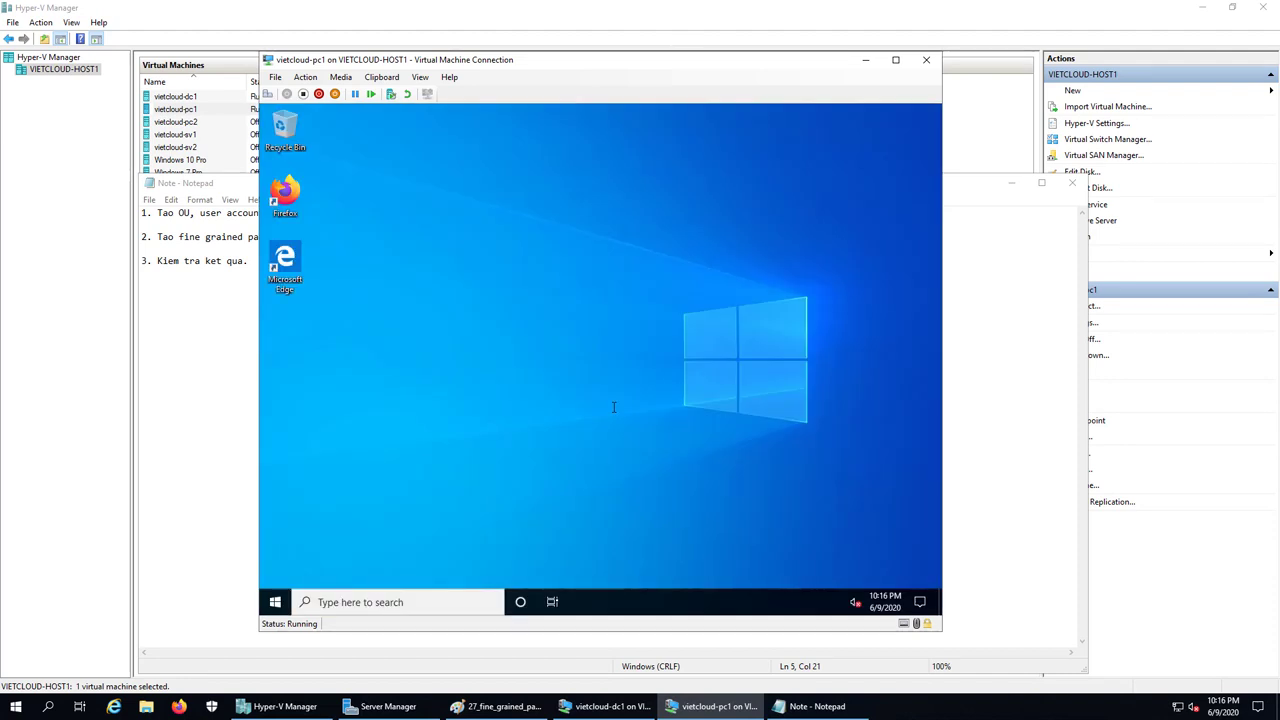
Attempt to change the password to an 8-character one, which is rejected
click(268, 94)
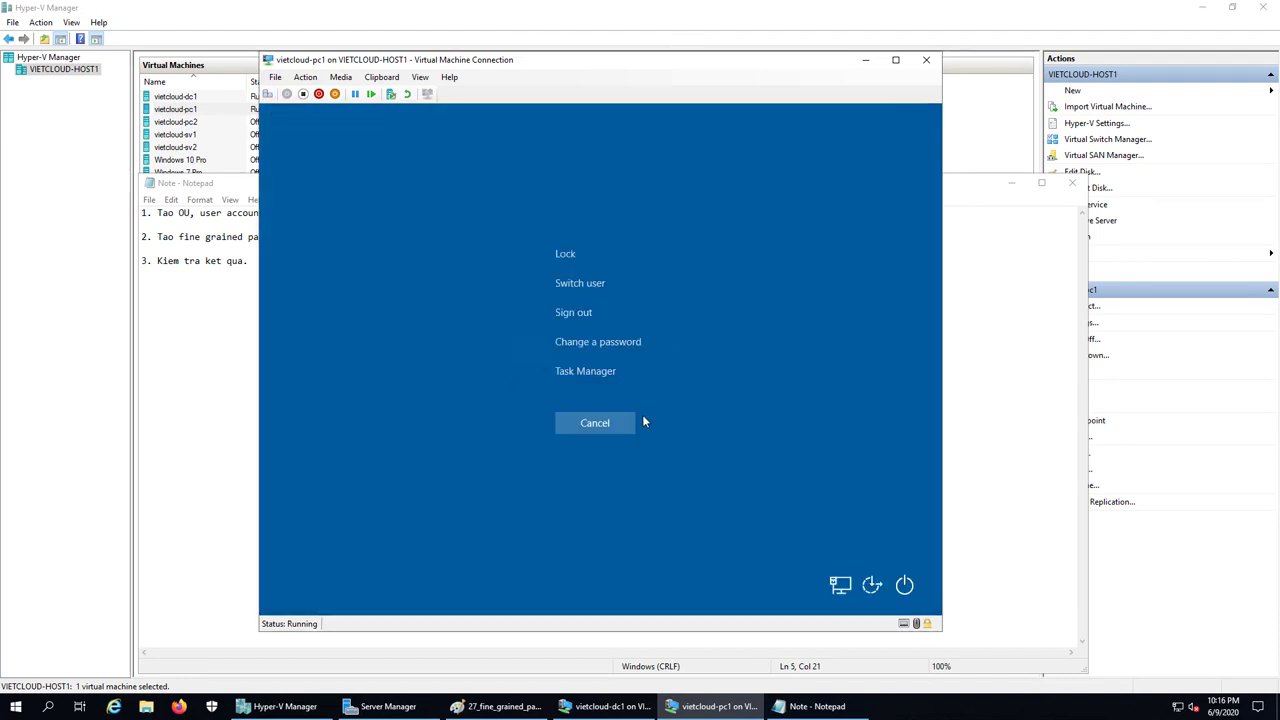
click(591, 362)
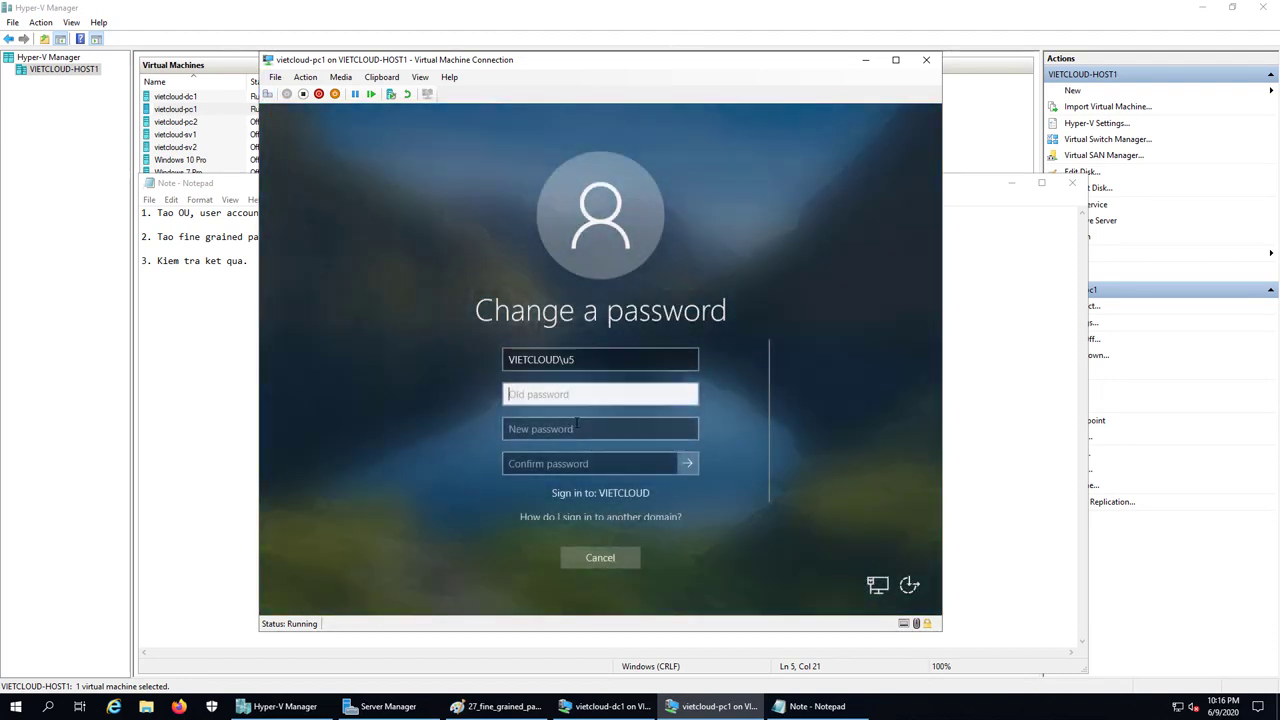
text(12)
click(545, 428)
text(P@ssw0rd)
click(553, 464)
text(P@ssw0rd)
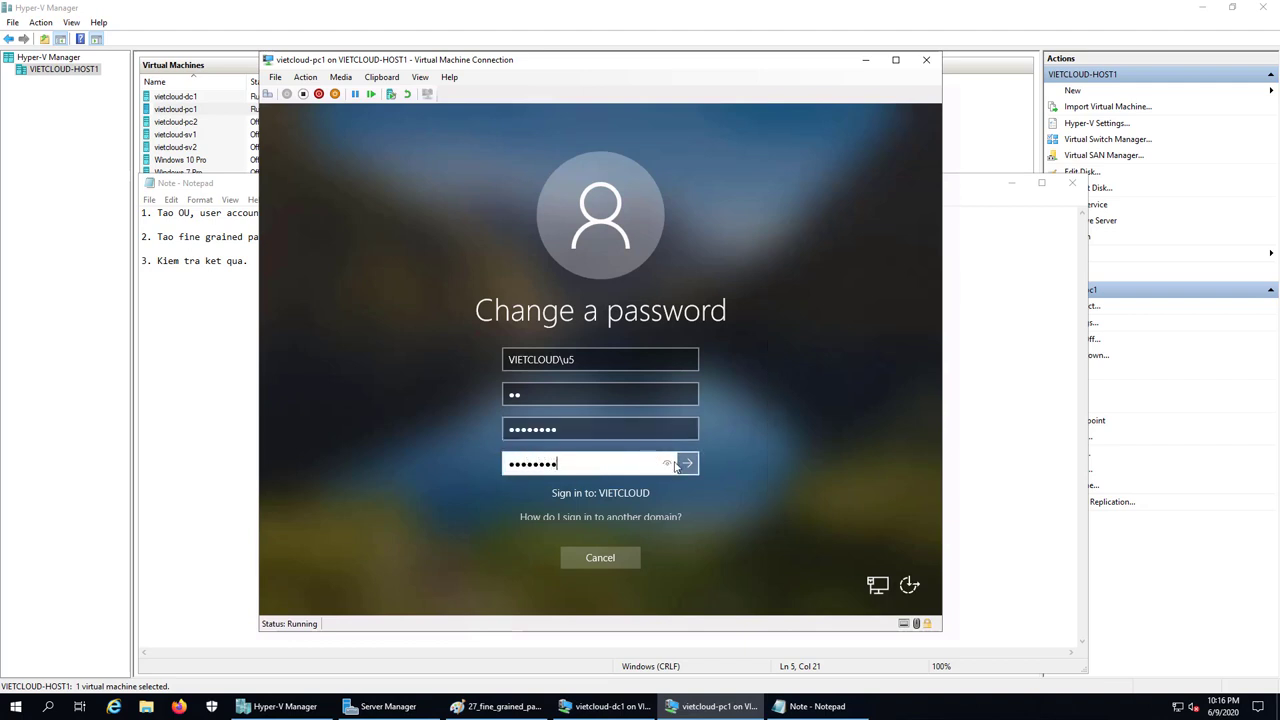
click(667, 463)
key(Return)
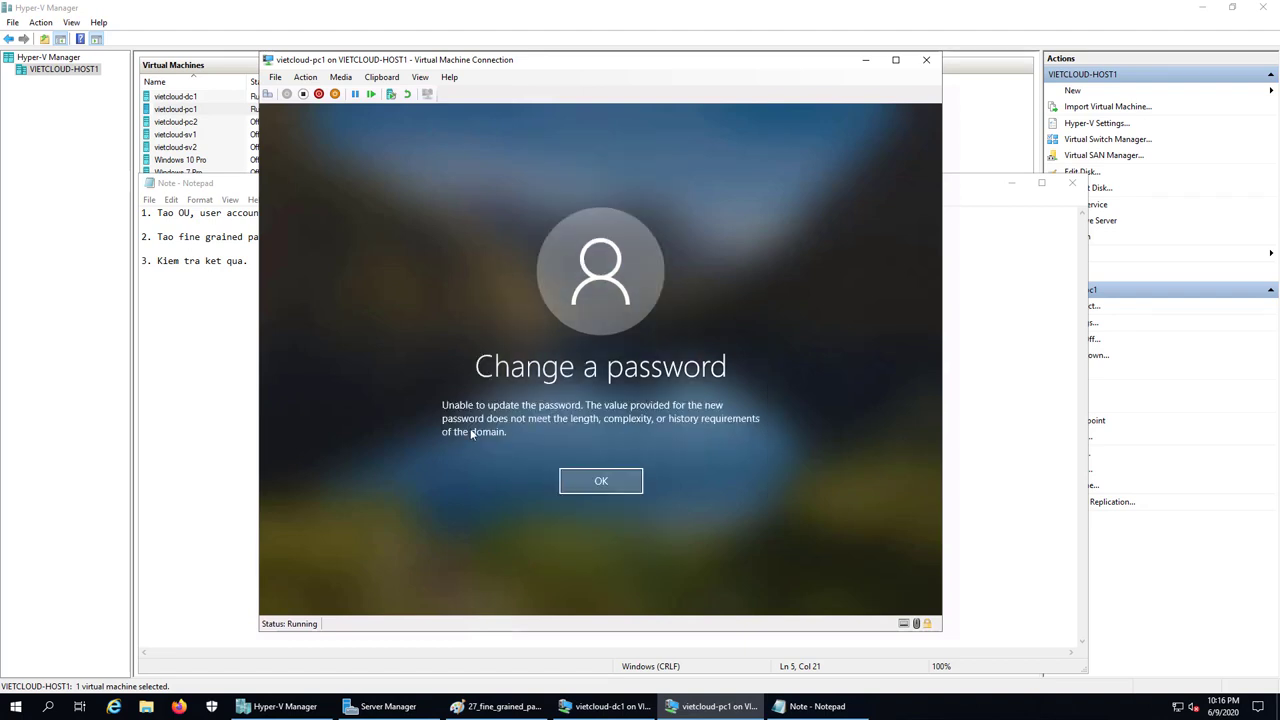
Retry with an 11-character new password, which succeeds, and return to the desktop
click(605, 483)
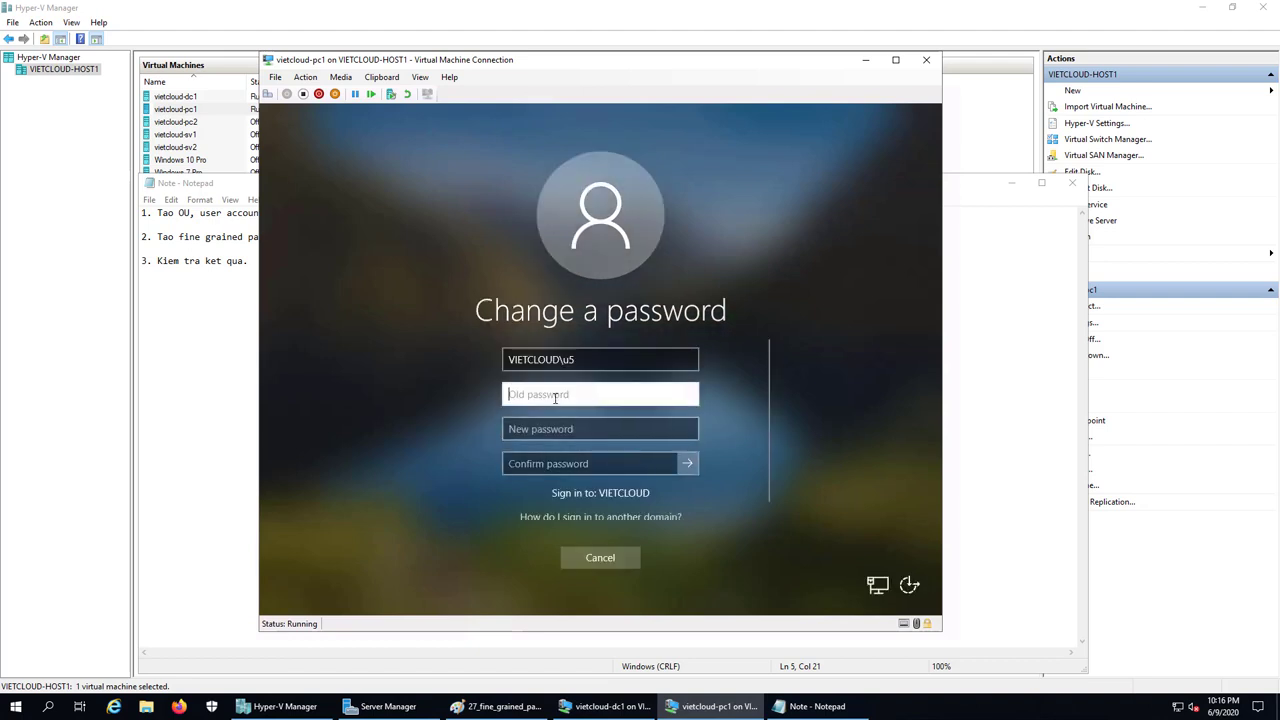
text(••)
key(Tab)
text(•)
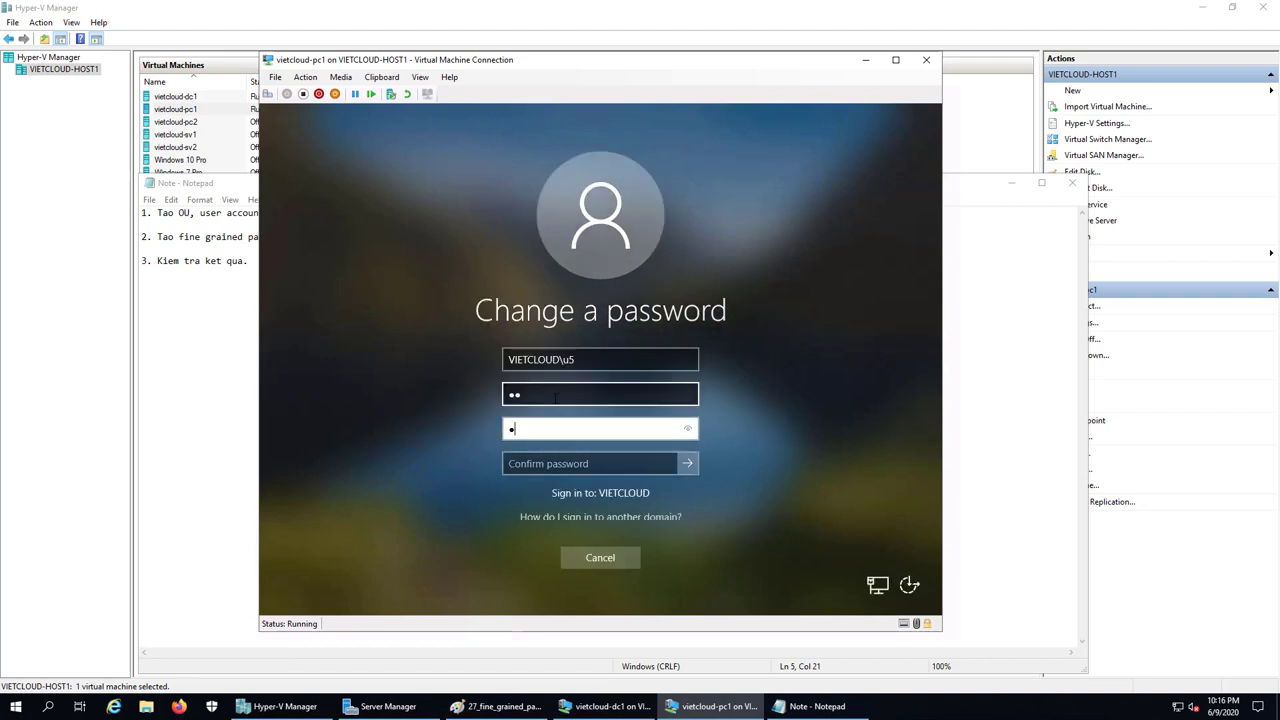
text(••••••••••)
key(Tab)
text(•••••••••••)
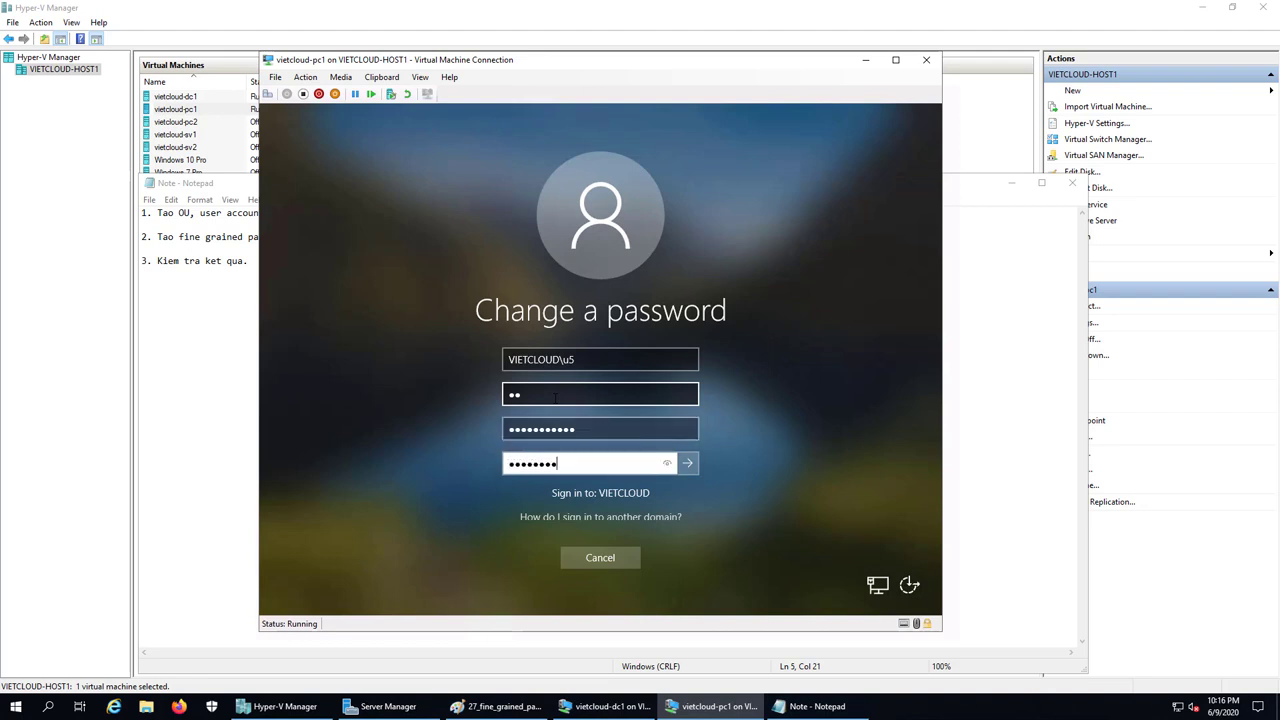
key(Return)
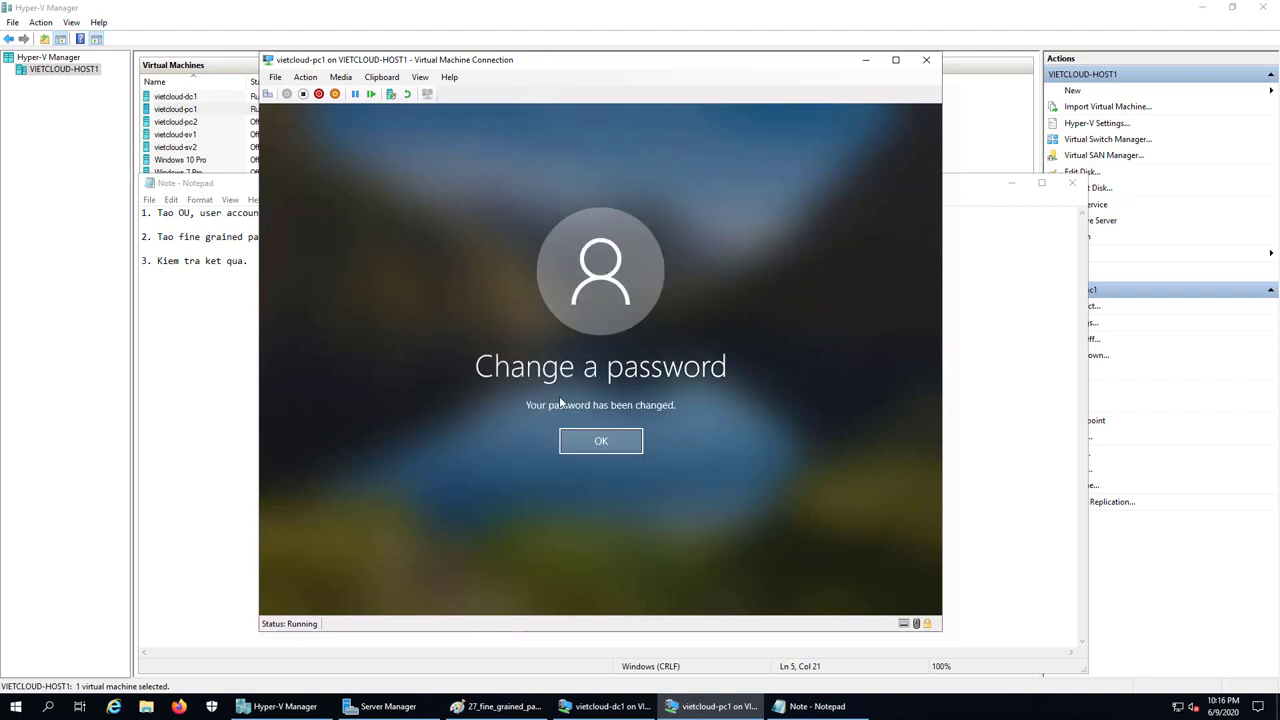
click(603, 441)
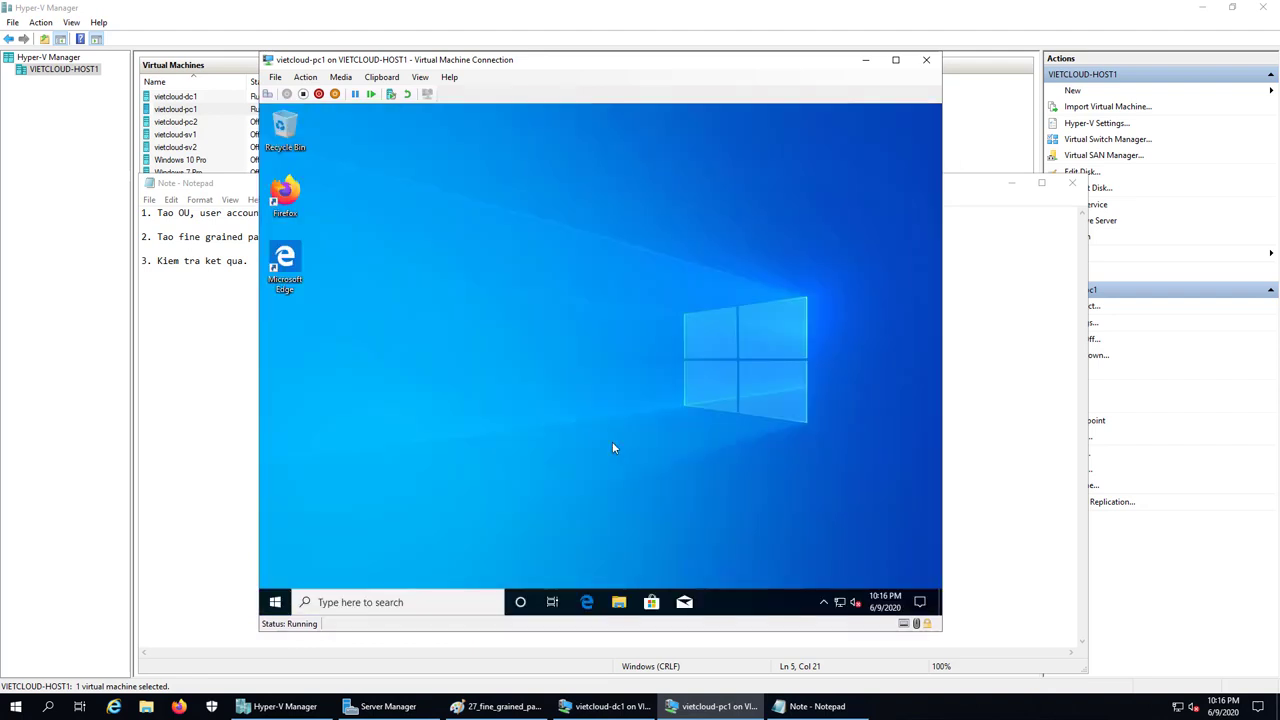
Sign out of the current account via the Start button's quick menu
right_click(536, 412)
click(295, 580)
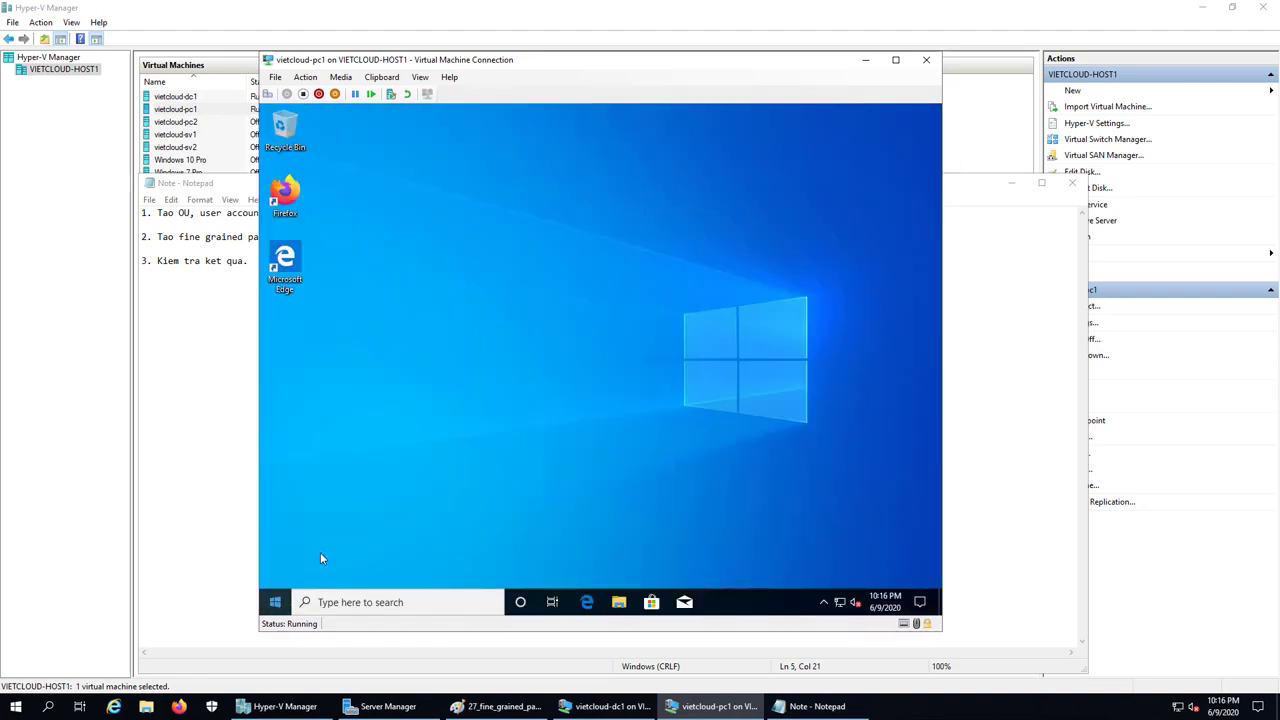
right_click(275, 602)
mouse_move(360, 564)
click(486, 517)
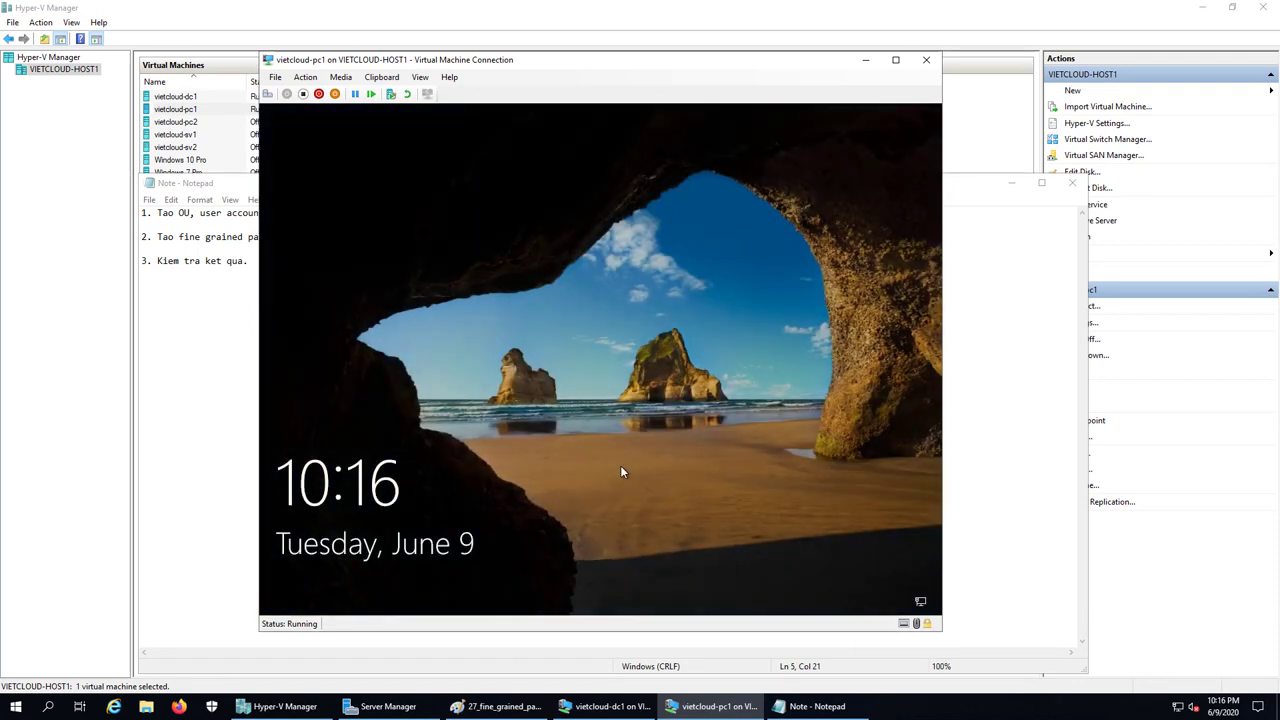
Sign in to the domain as the third test user with its password
click(581, 396)
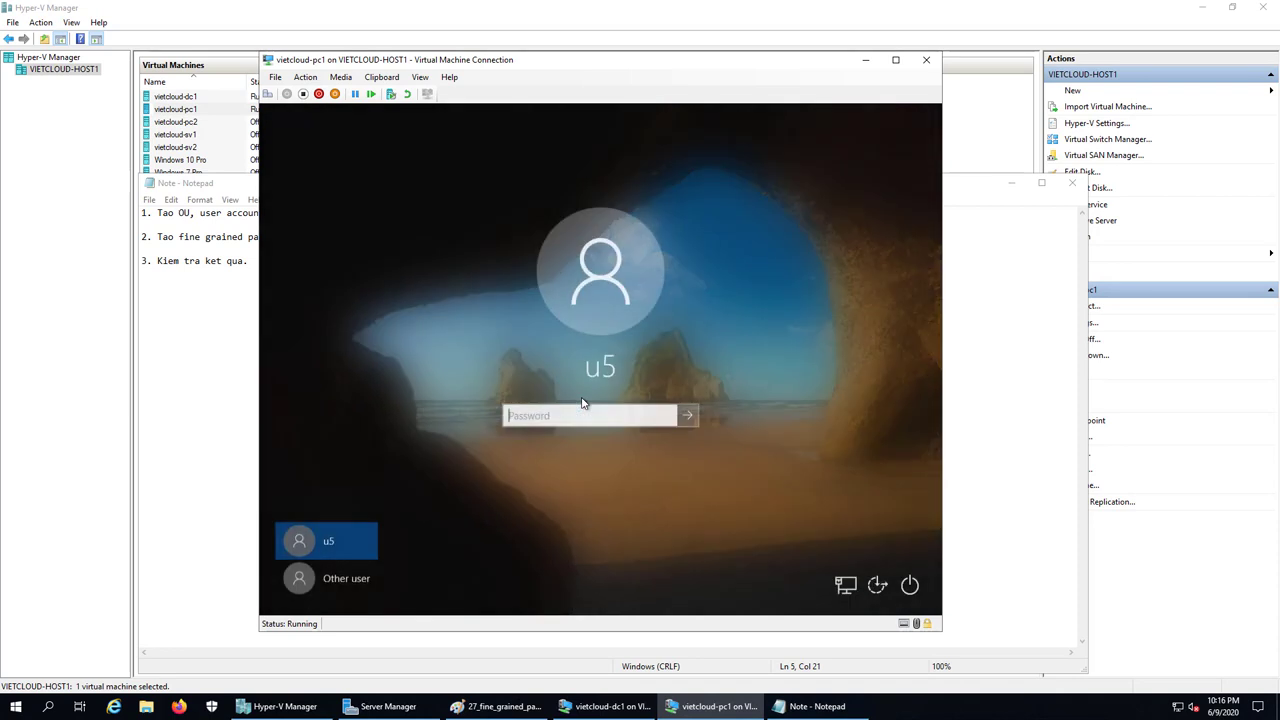
click(328, 580)
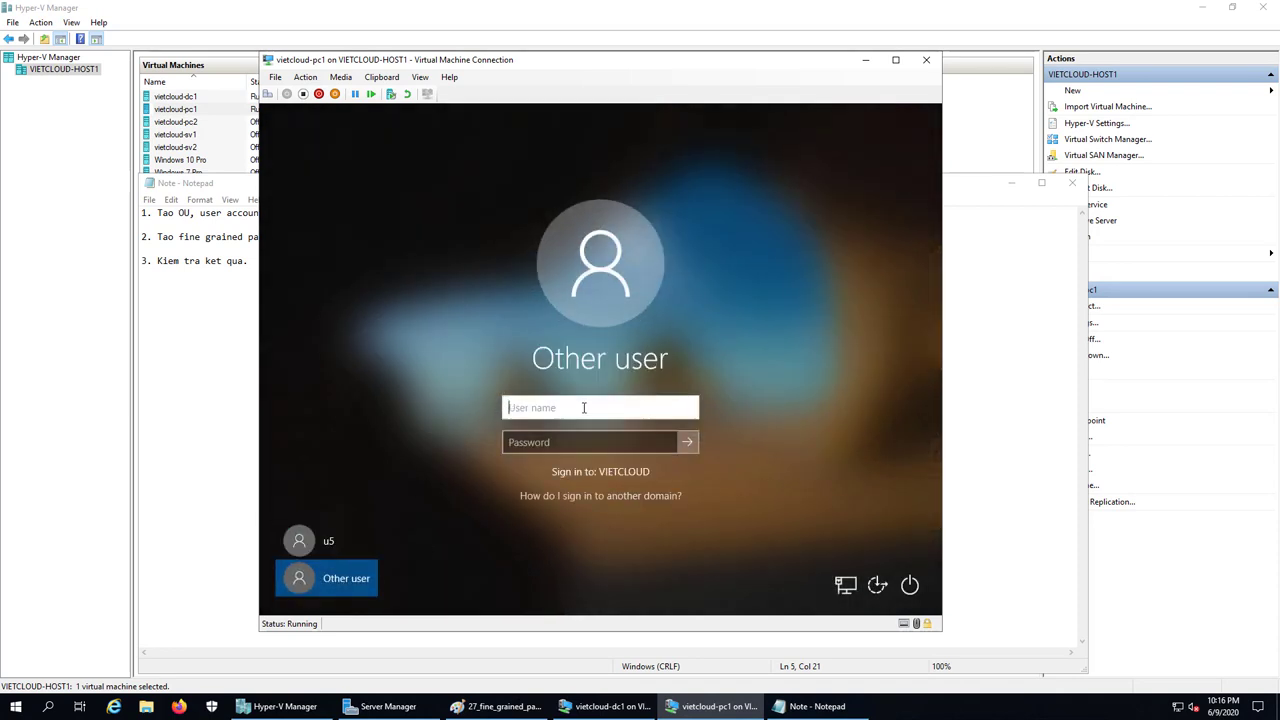
text(u5)
key(Tab)
text(P@ssw0rd)
key(Return)
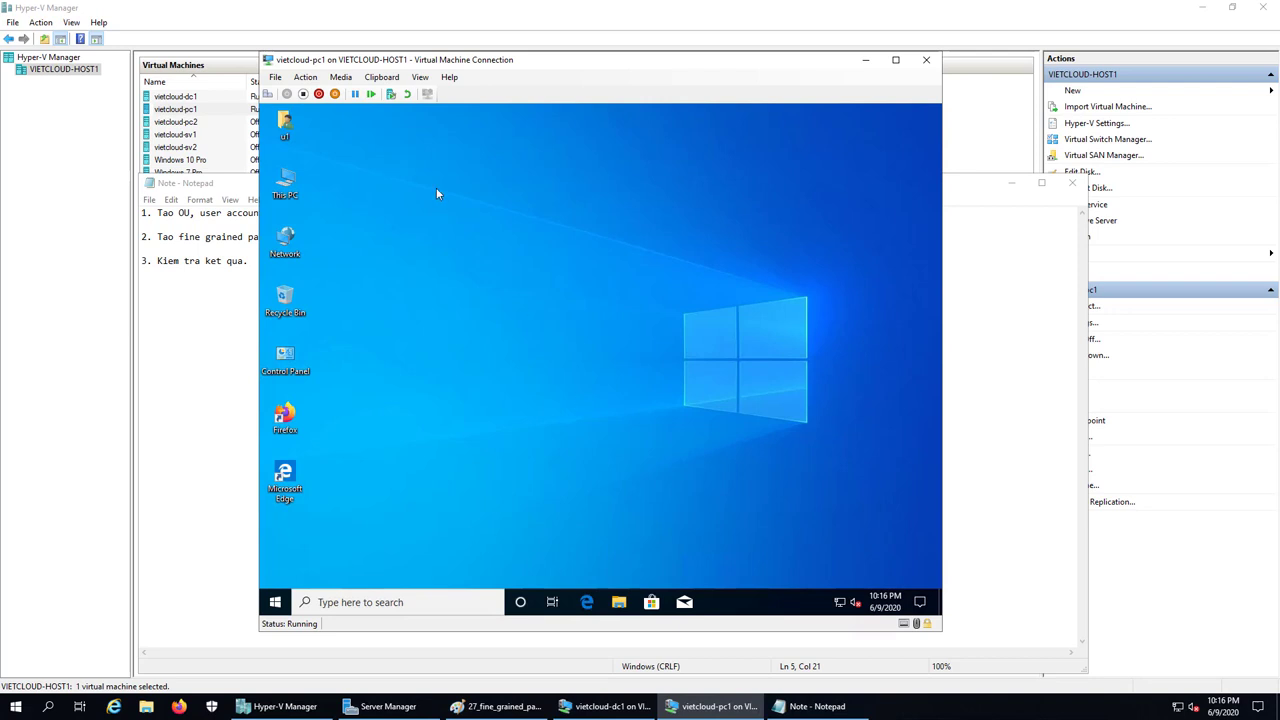
Change this user's password to a 6-character one, which is accepted, and acknowledge it
click(268, 94)
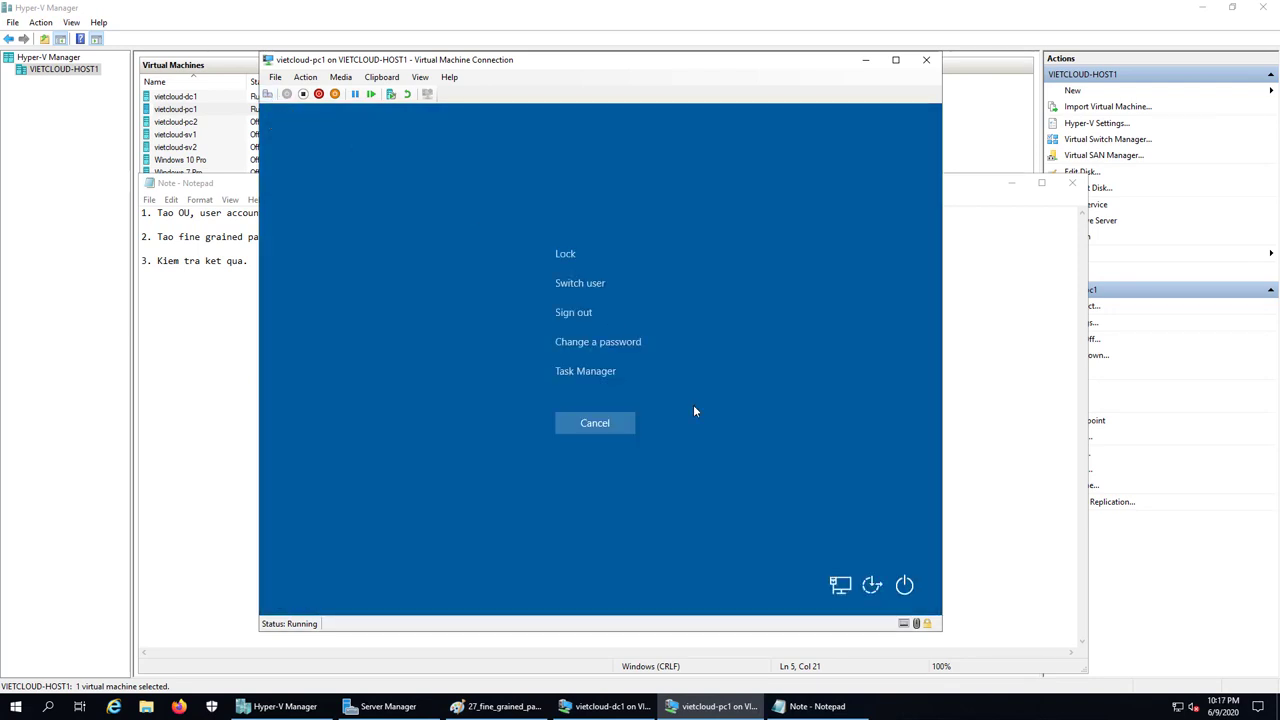
click(611, 344)
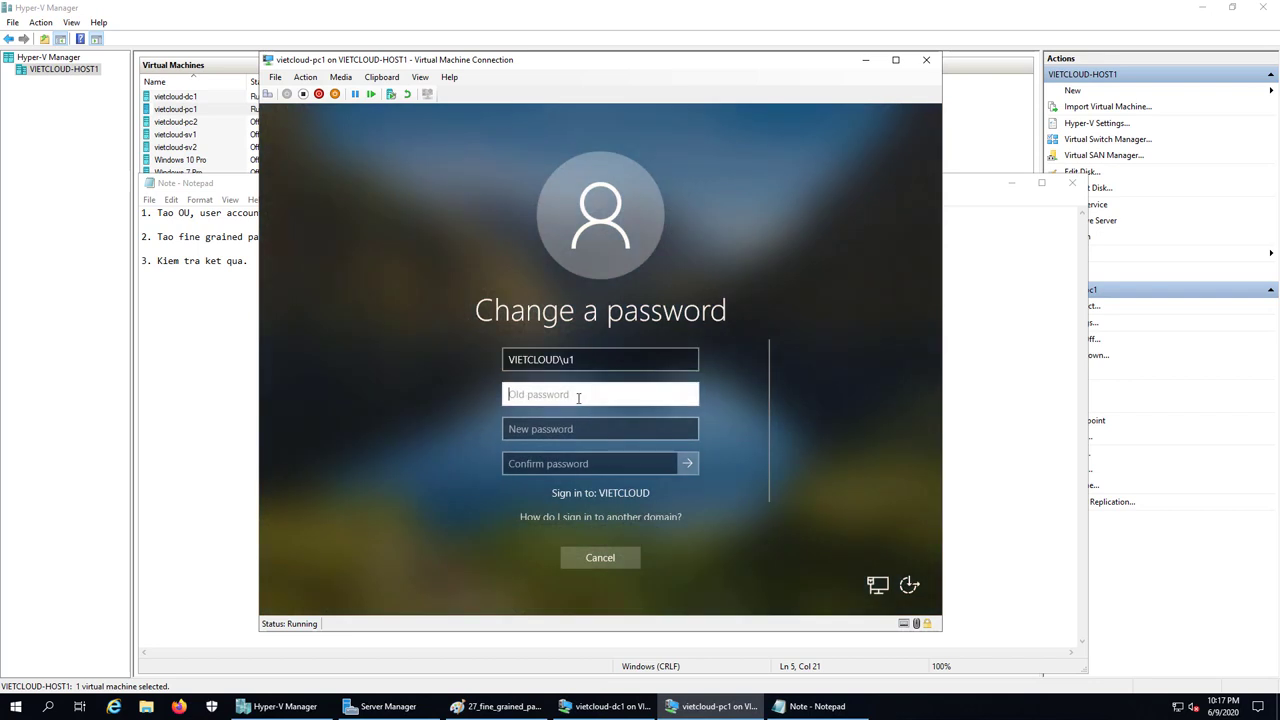
text(••)
key(Tab)
text(••••)
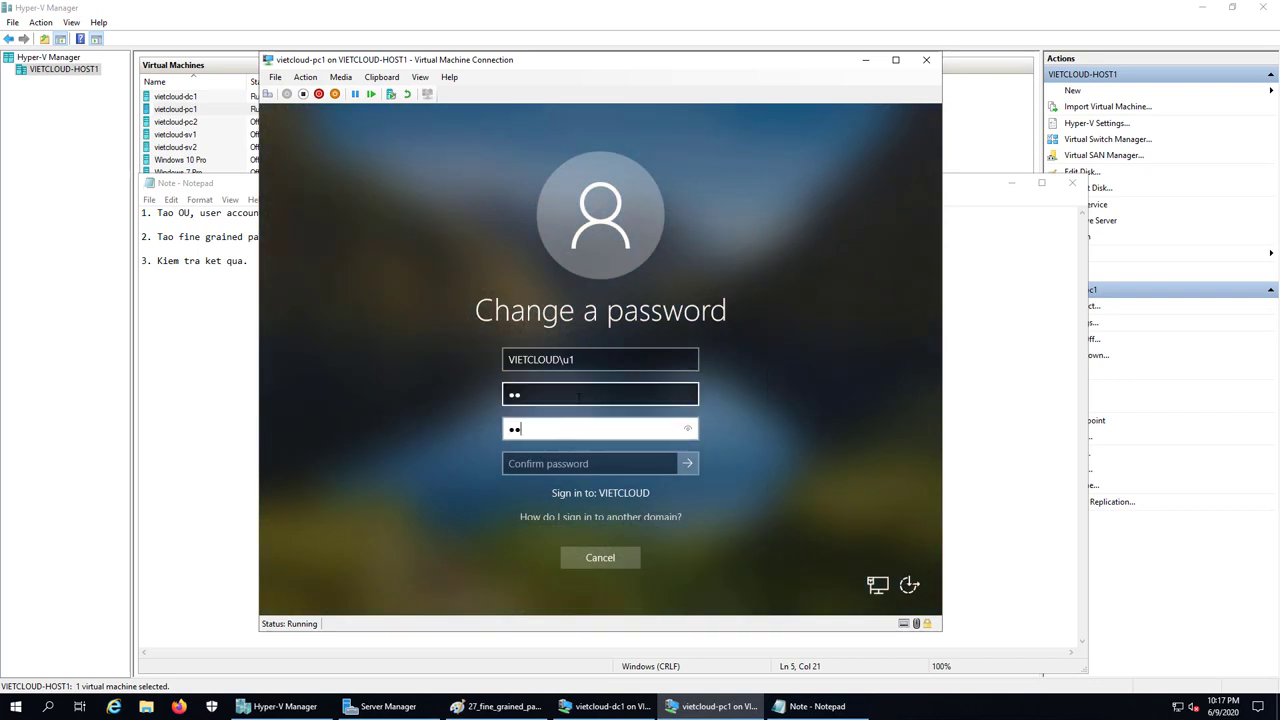
text(••)
key(Tab)
text(••••••)
click(697, 468)
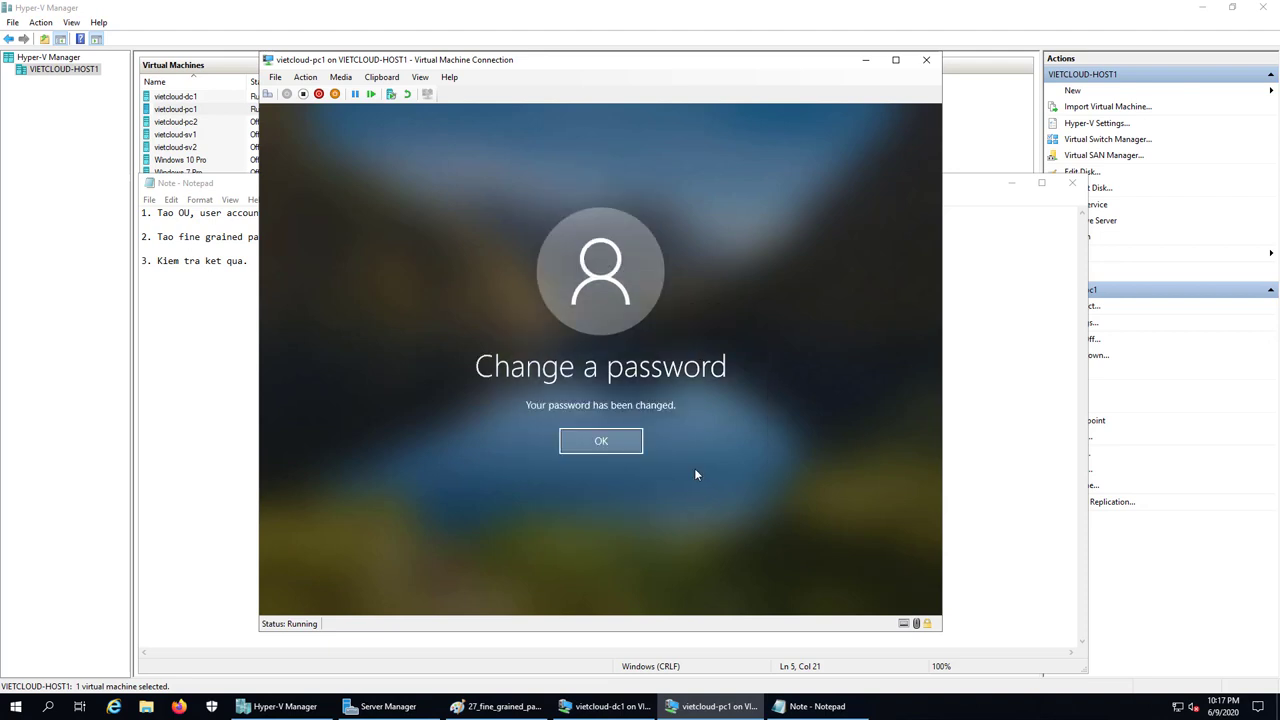
click(601, 441)
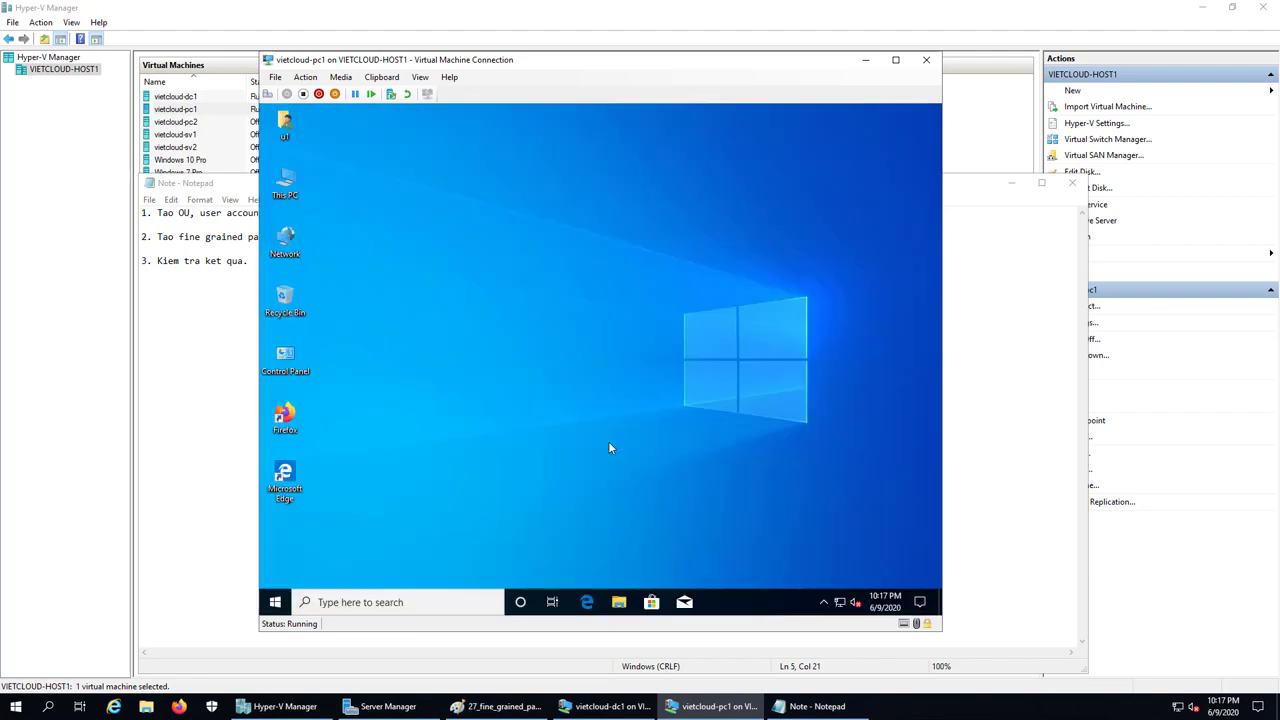